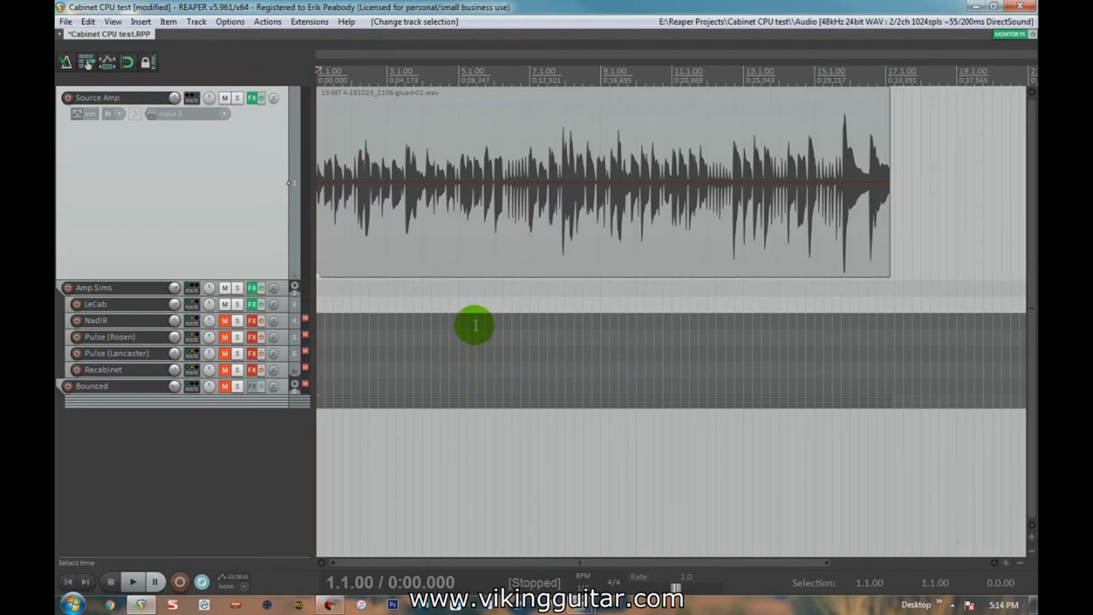
Select the guitar take on the Source Amp track, keeping the whole take in view.
left_click(516, 226)
scroll(549, 276, "up", 3)
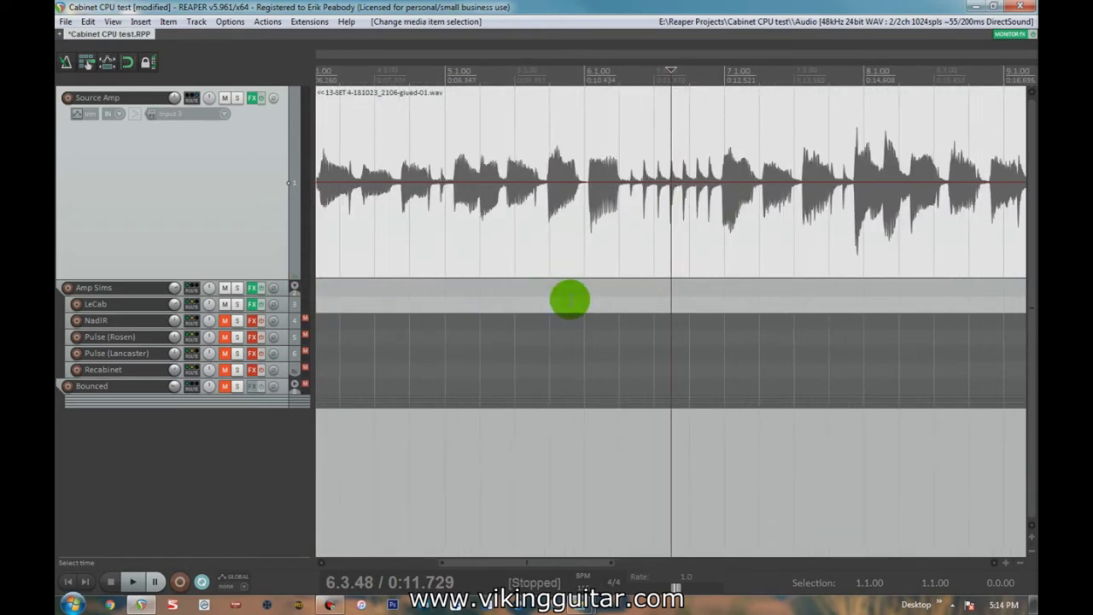
scroll(580, 259, "down", 5)
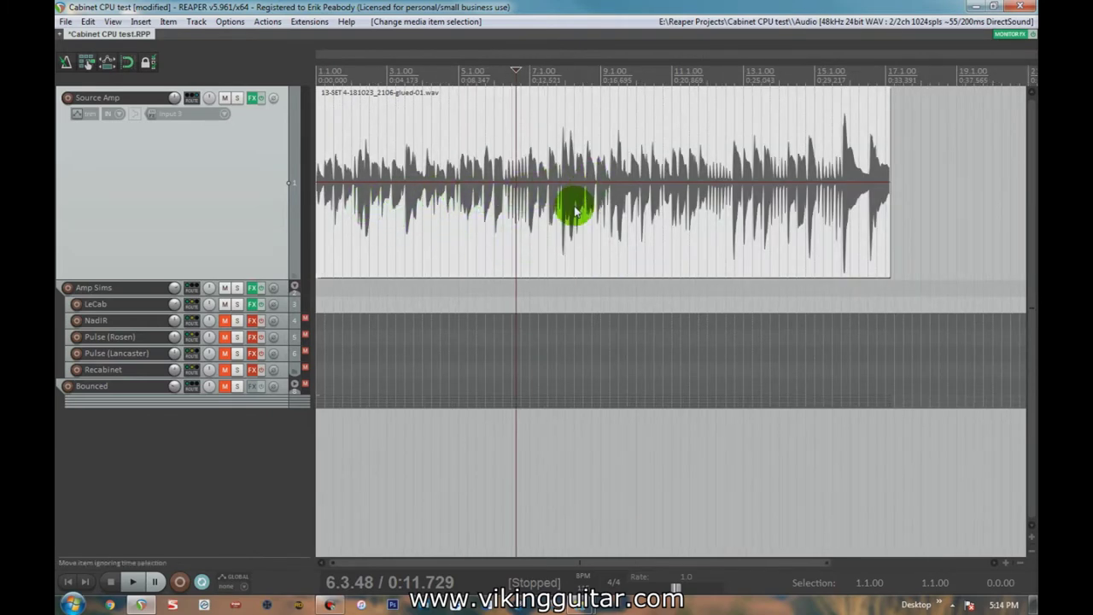
left_click(252, 98)
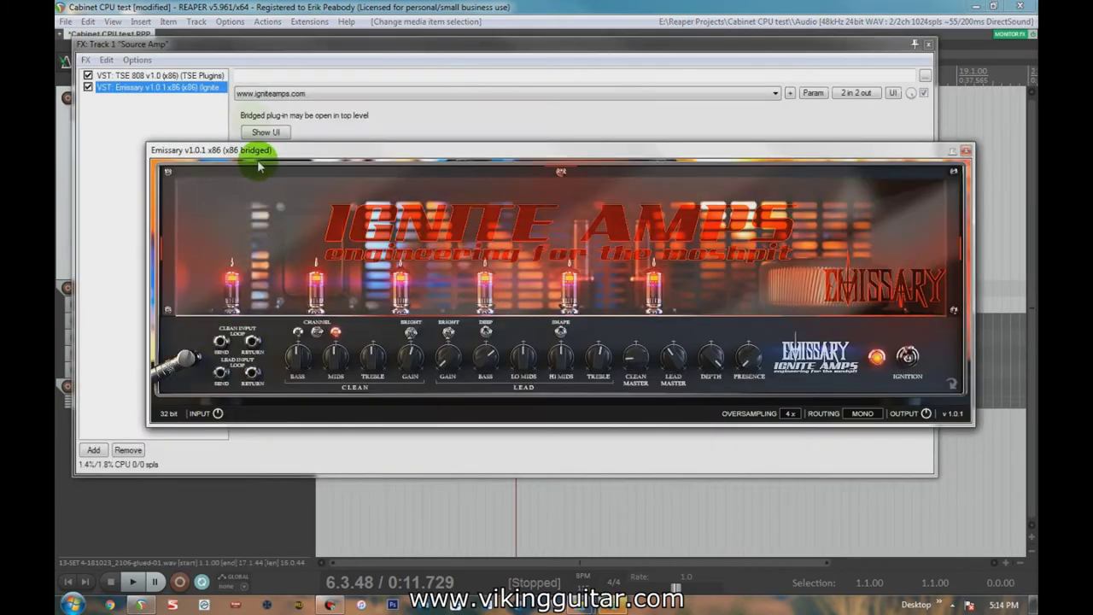
left_click(153, 77)
left_click(966, 151)
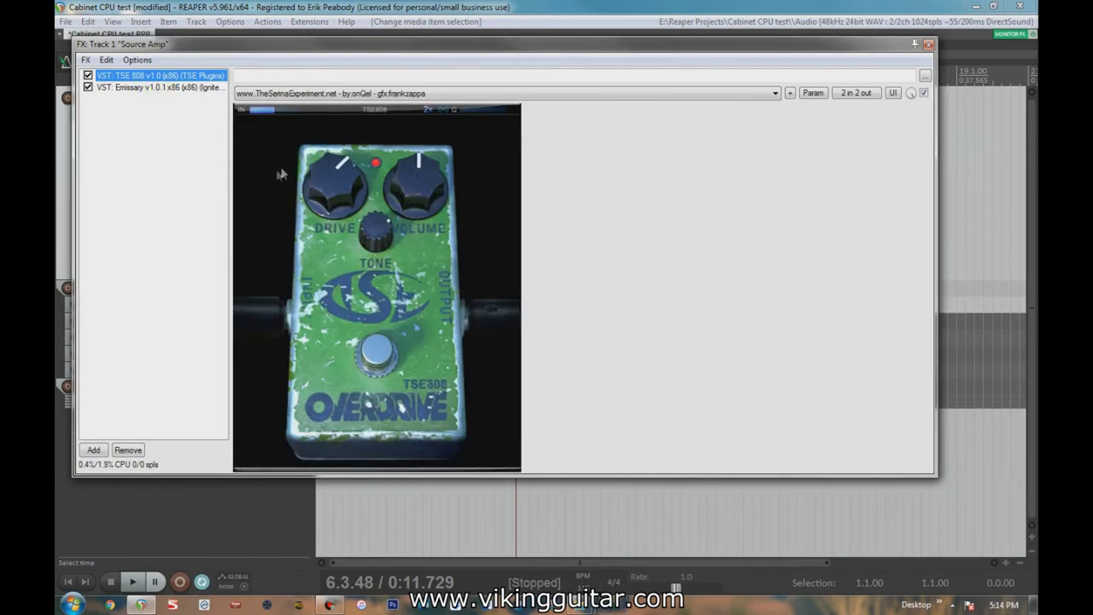
left_click(151, 87)
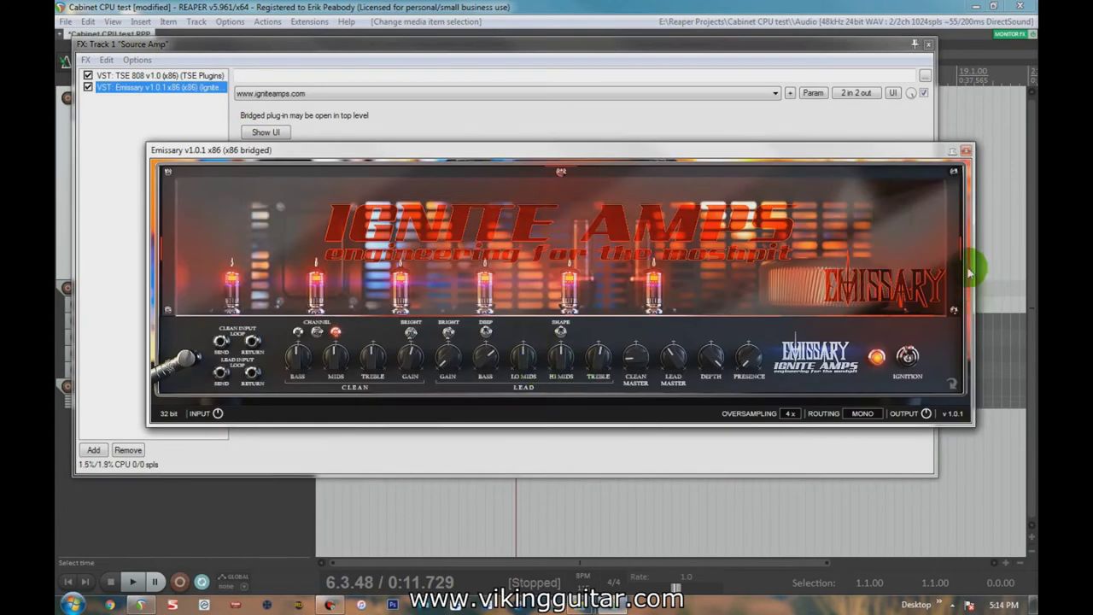
left_click(968, 152)
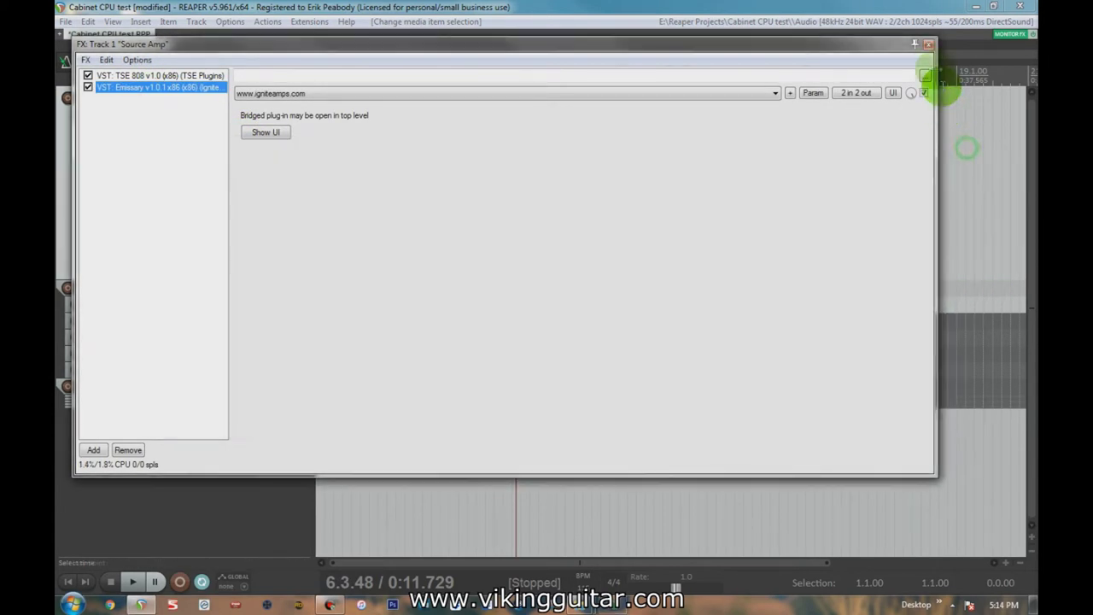
left_click(928, 44)
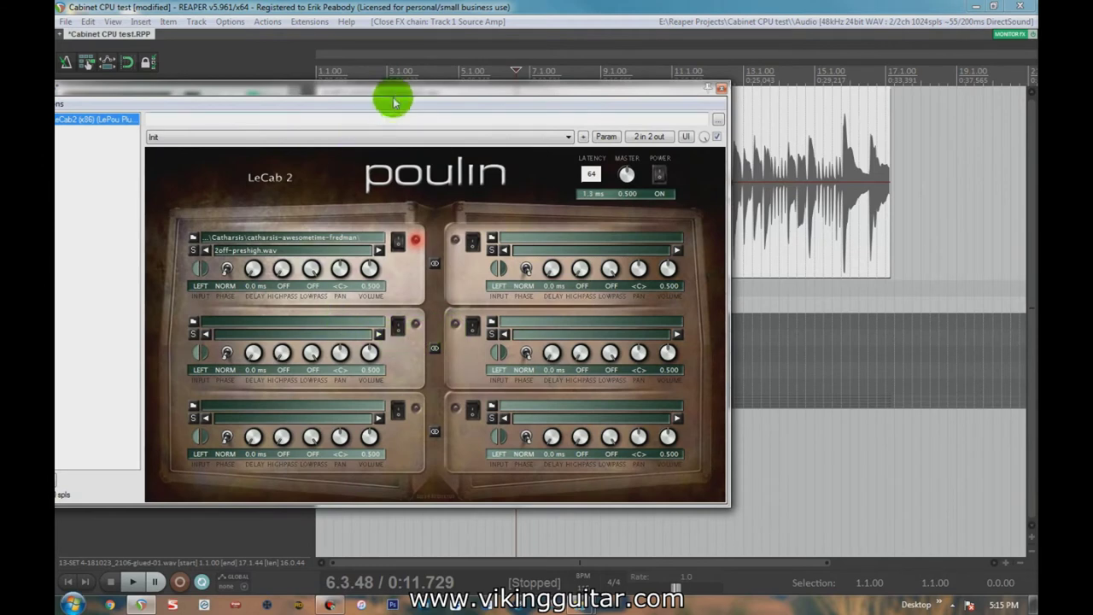
left_click_drag(391, 95, 501, 73)
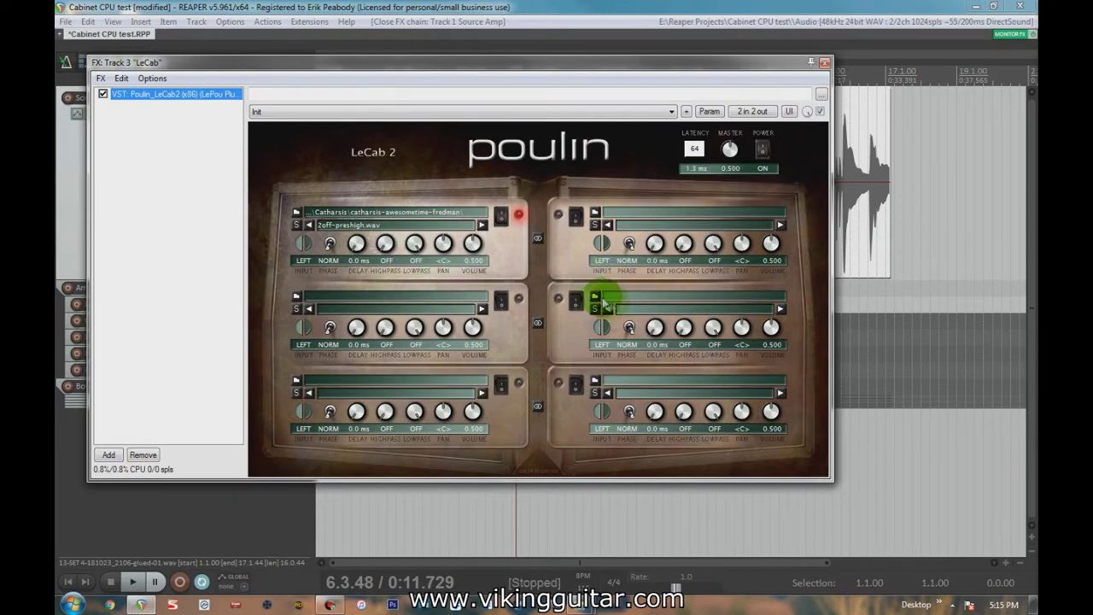
left_click(824, 62)
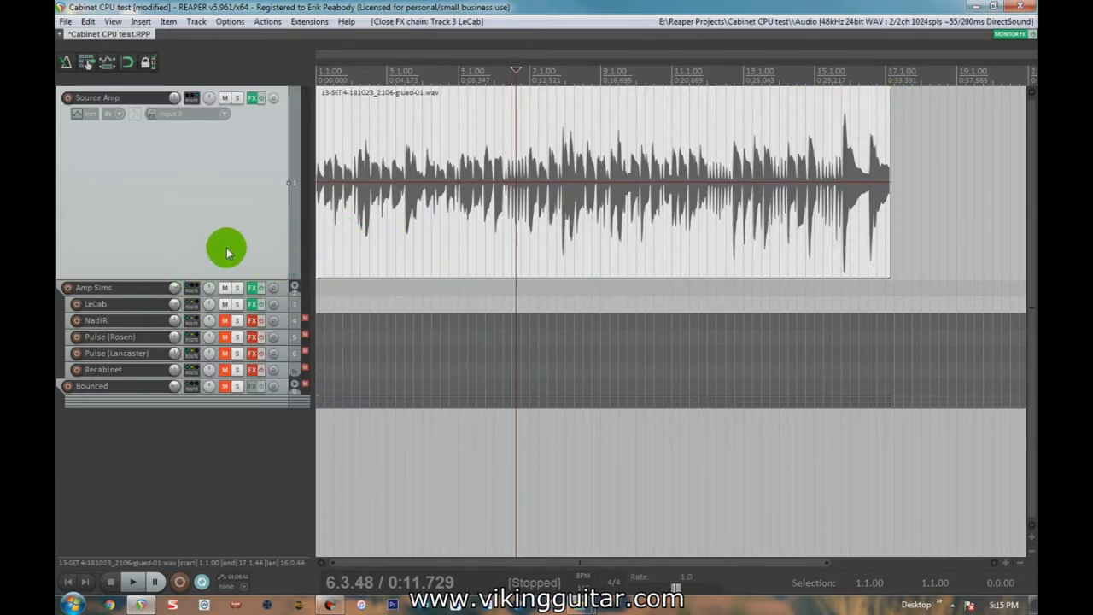
left_click(252, 304)
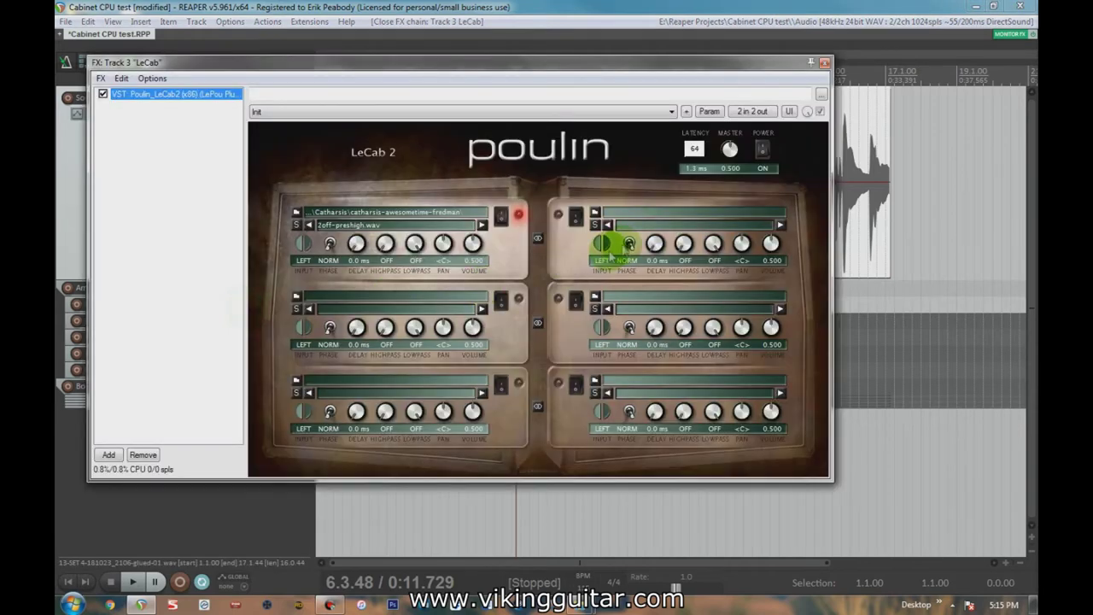
Close the LeCab window, then reopen Poulin LeCab 2 to view its IR and close it again.
left_click(824, 65)
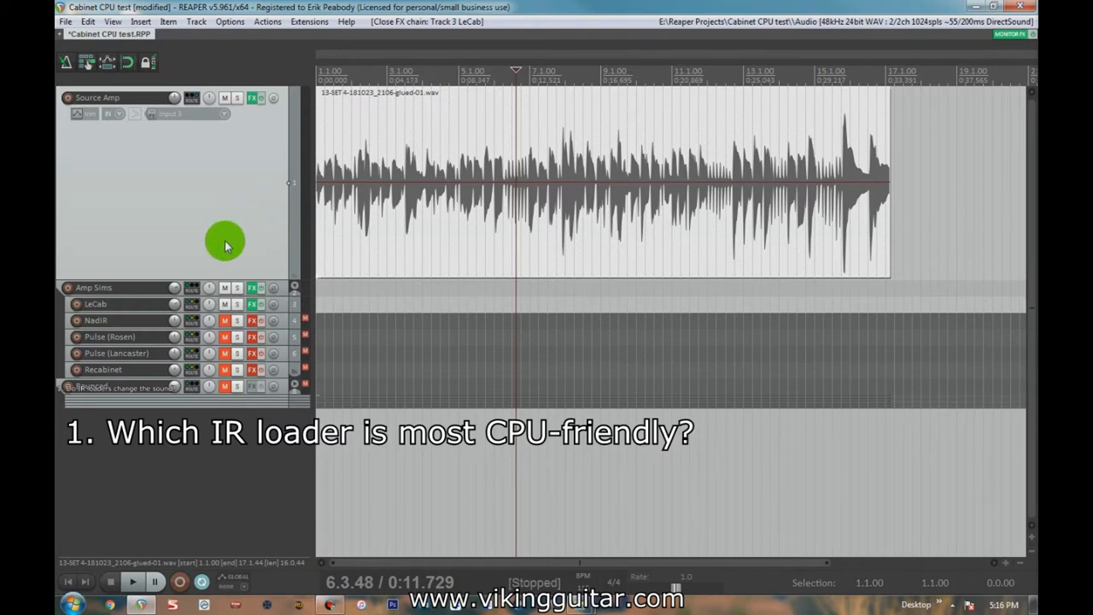
left_click(252, 304)
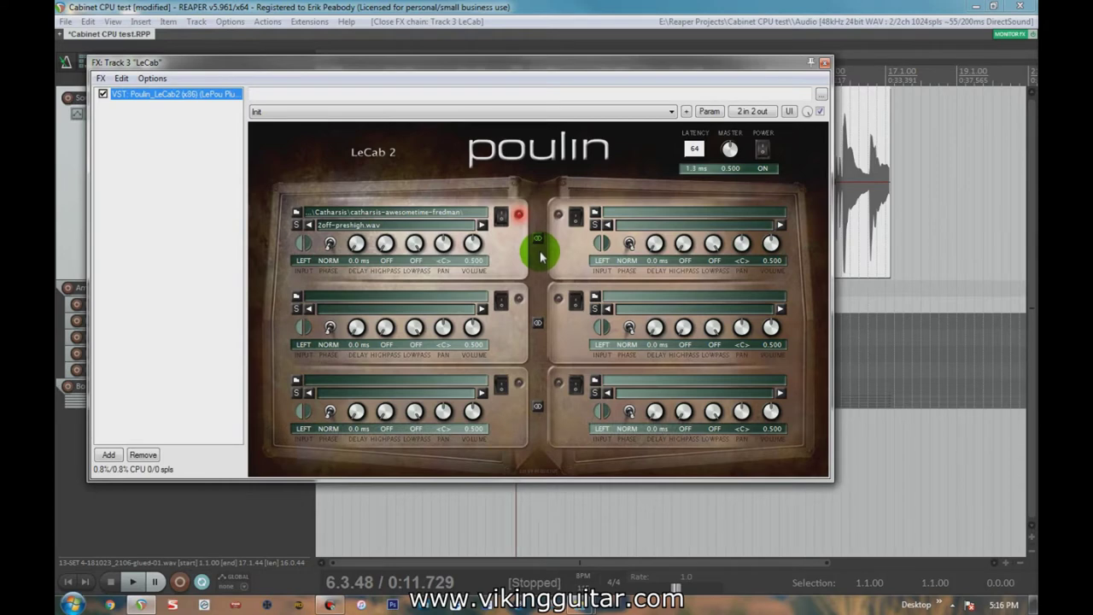
left_click(824, 69)
Review the TSE 808 and Emissary plugins in Source Amp's FX chain, then close both windows.
left_click(256, 97)
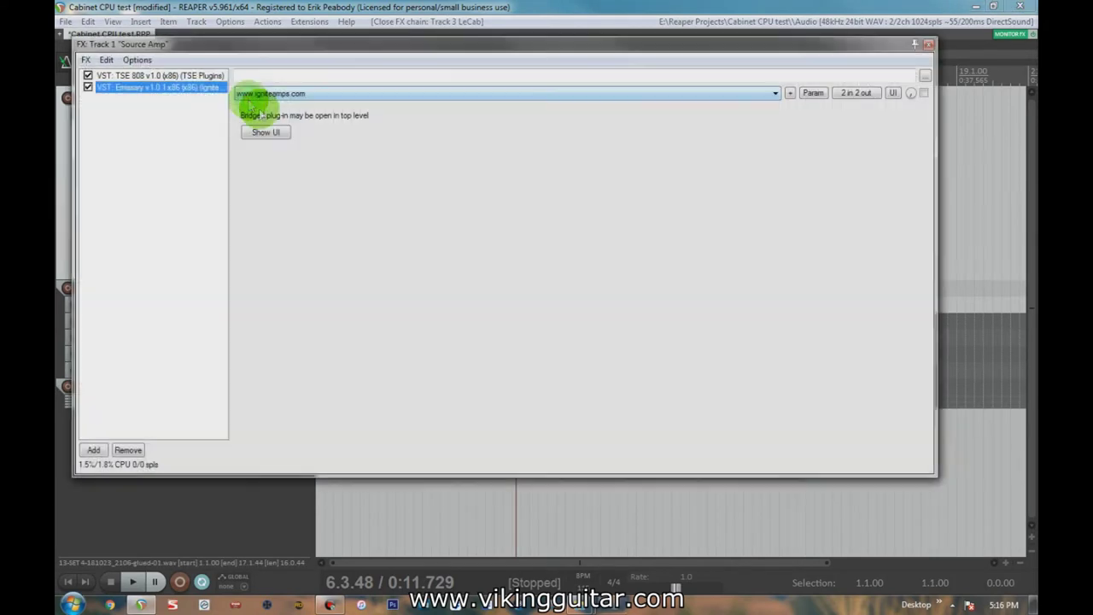
left_click(190, 75)
left_click(969, 146)
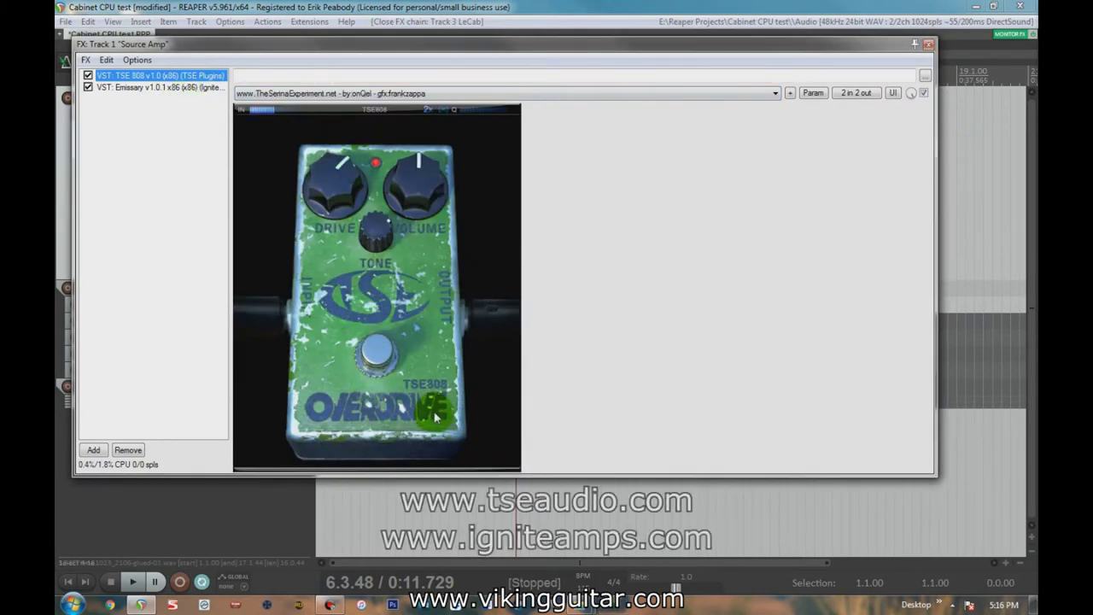
left_click(141, 87)
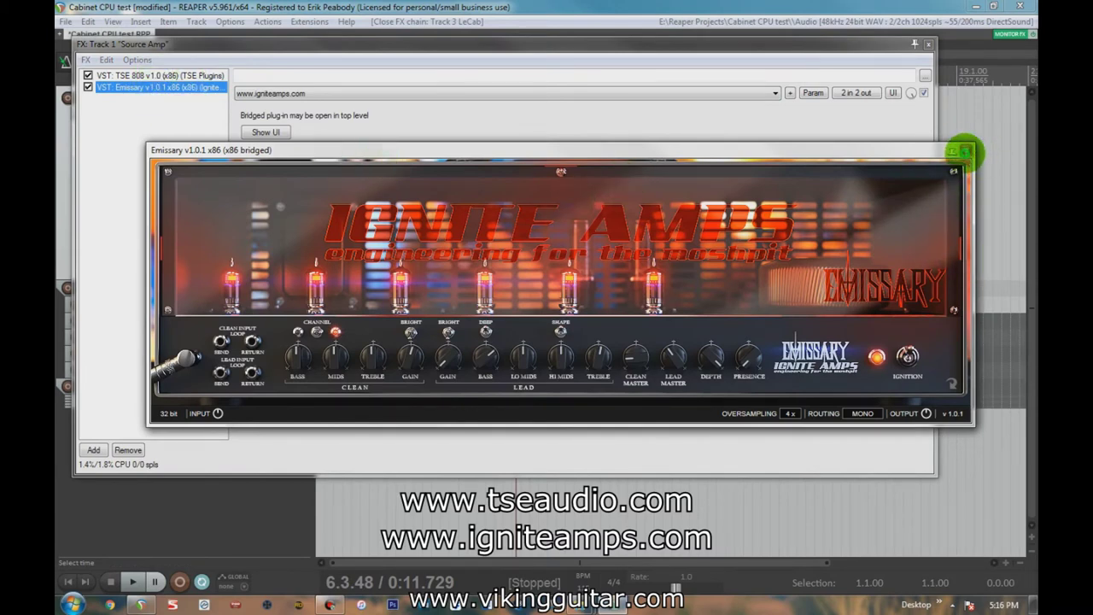
left_click(964, 152)
left_click(929, 43)
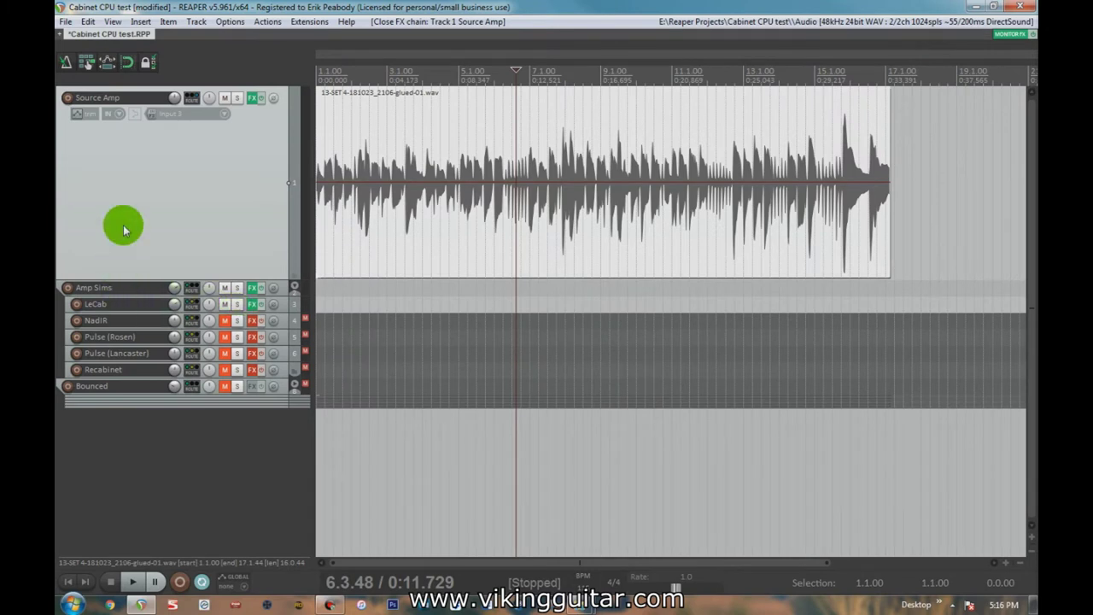
Check Source Amp's routing, select the Recabinet track, then open and close LeCab's plugin.
mouse_move(193, 99)
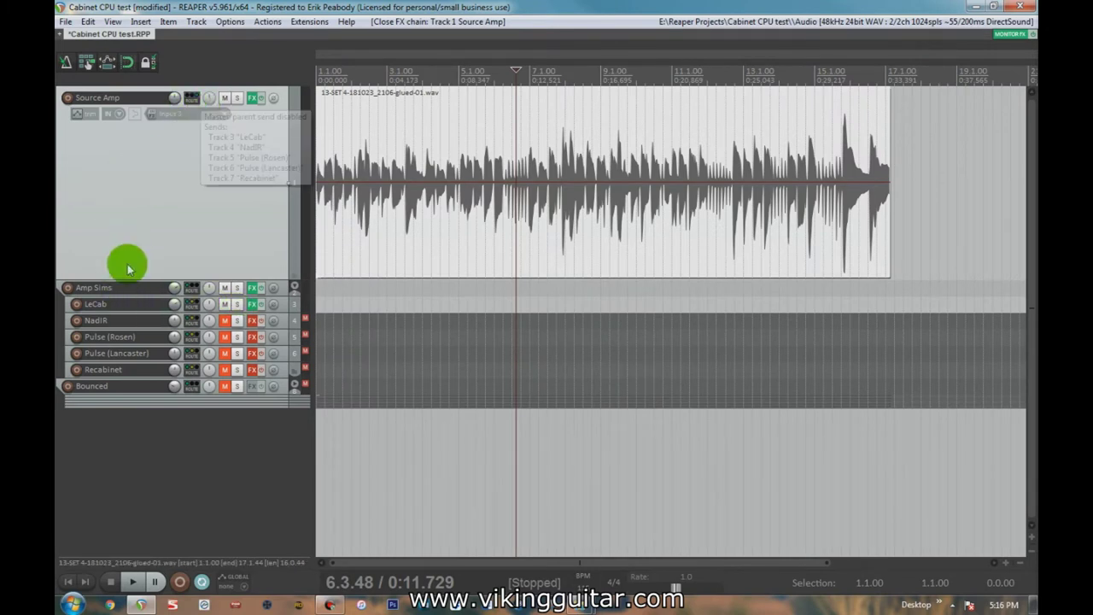
left_click(139, 313)
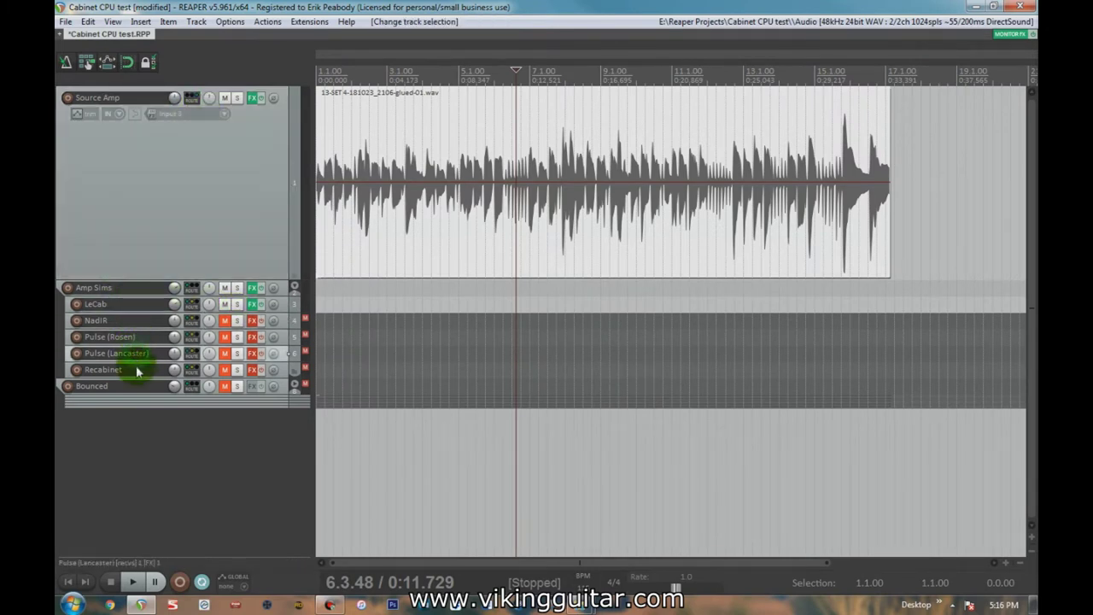
mouse_move(137, 372)
left_mouse_down()
mouse_move(134, 305)
mouse_move(142, 370)
left_mouse_up()
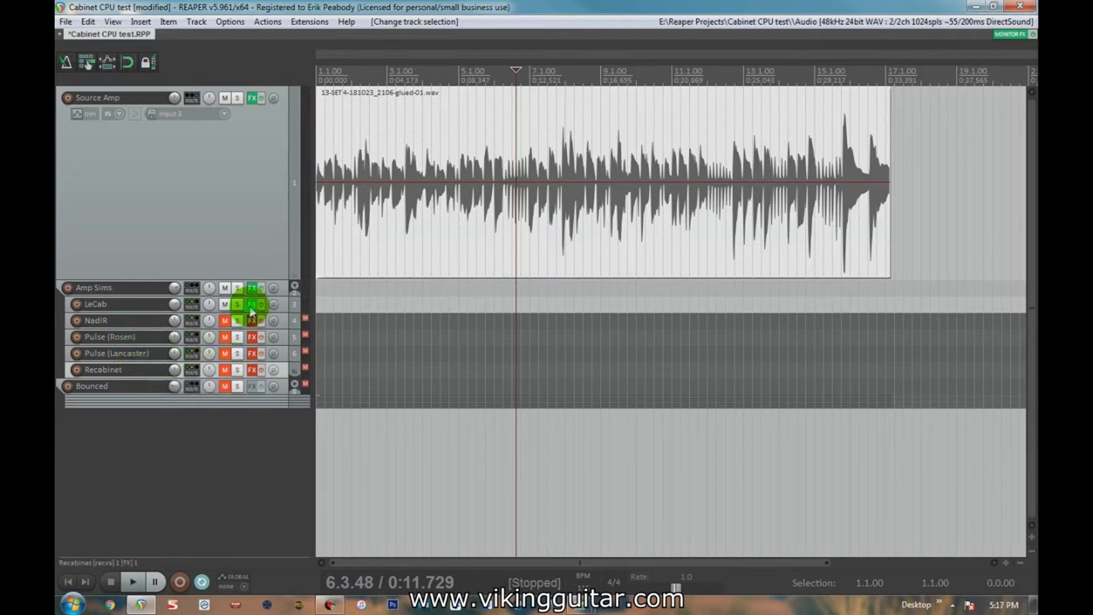
left_click(251, 310)
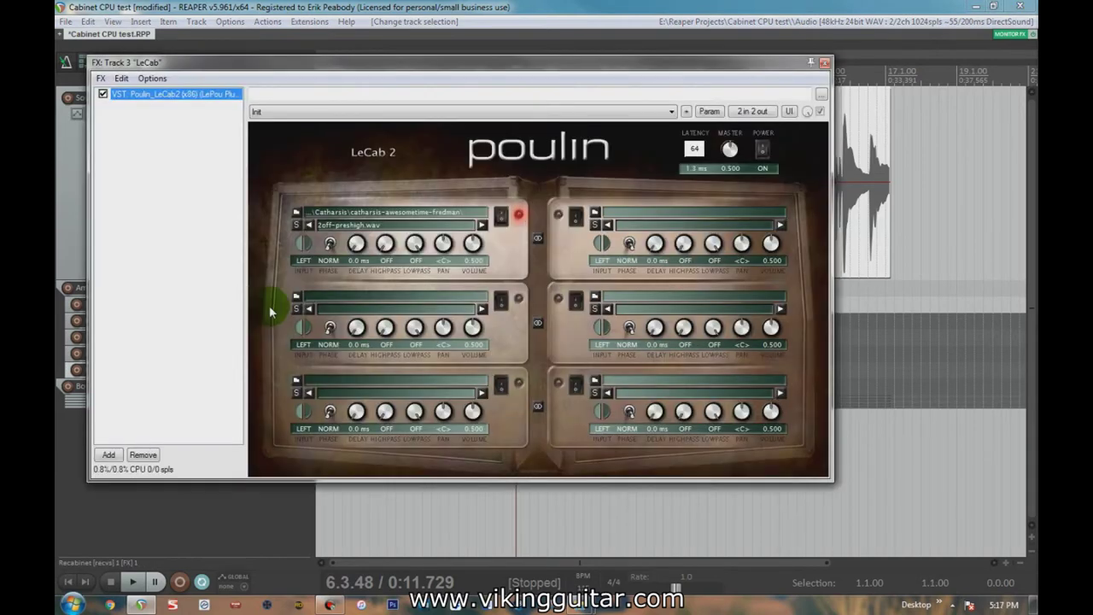
left_click(826, 65)
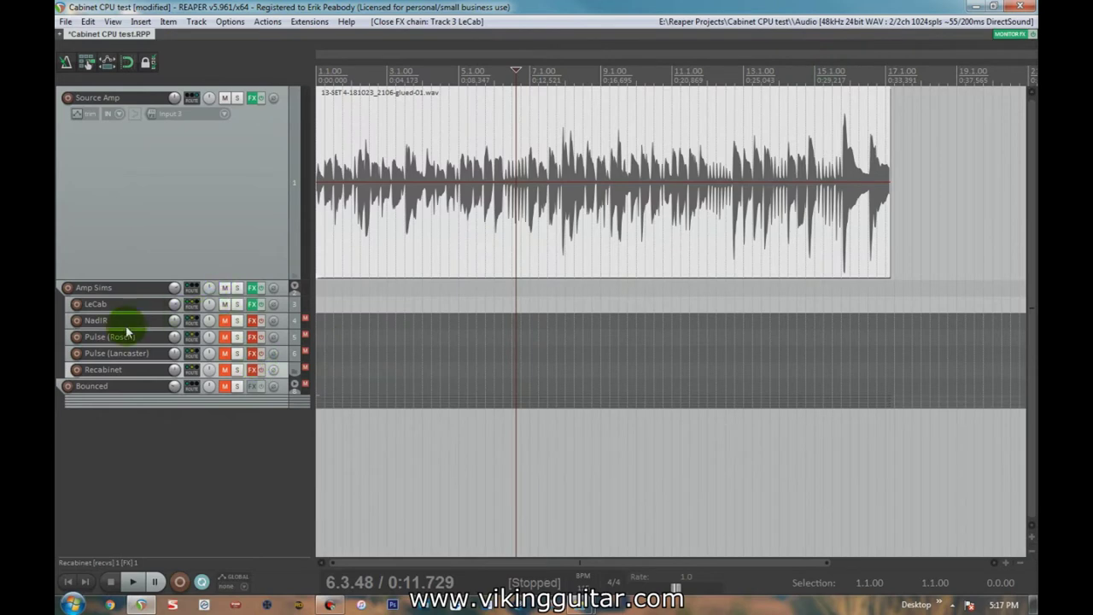
Toggle the LeCab plugin, then inspect the NadIR track's loaded IR and close its windows.
left_click(251, 304)
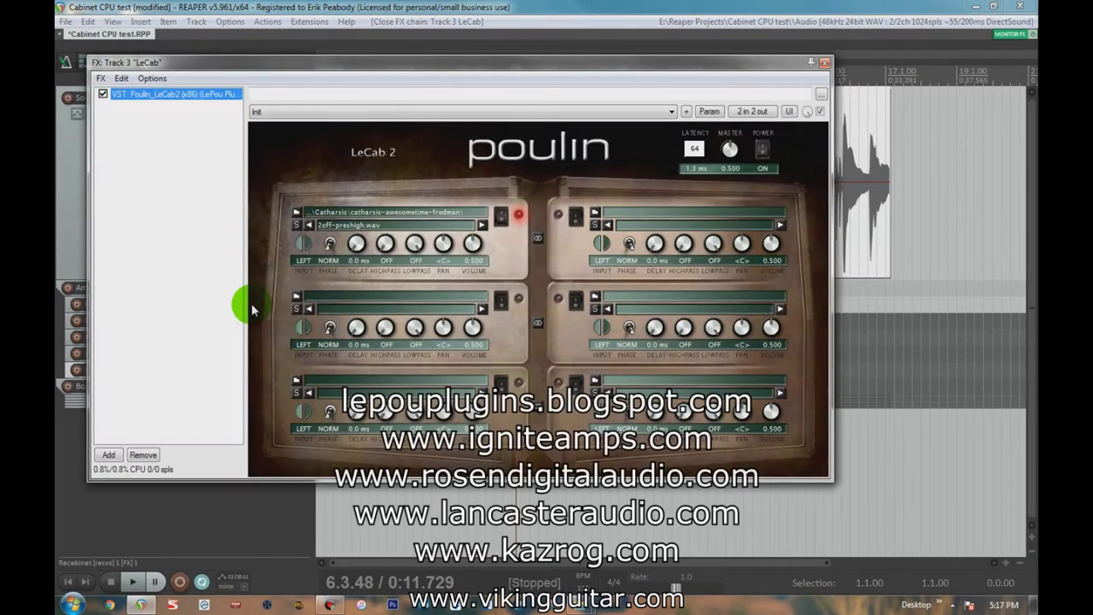
left_click(251, 303)
left_click(253, 320)
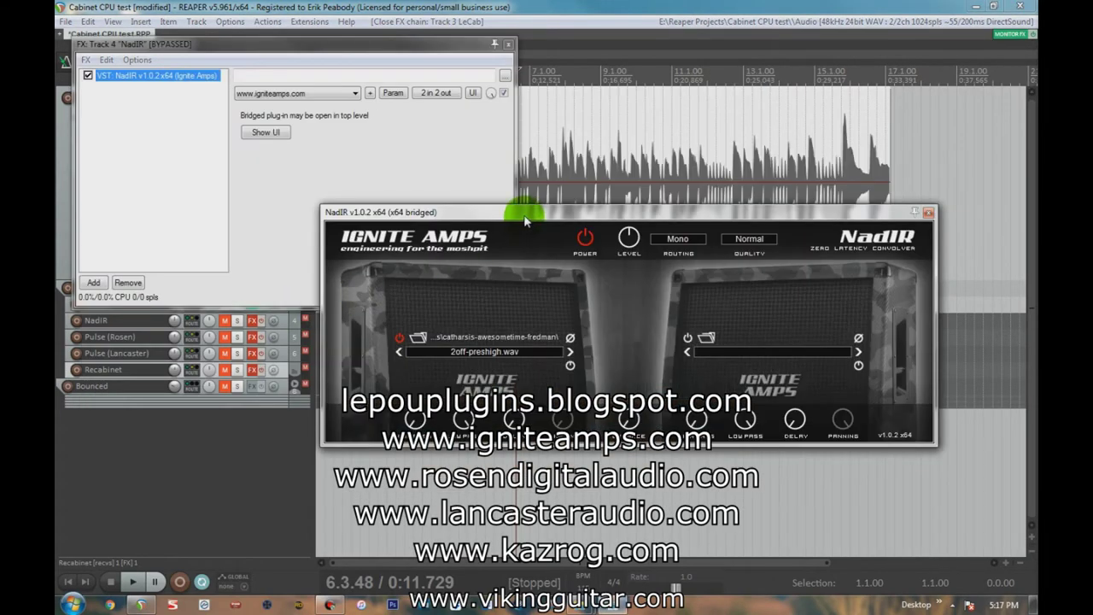
left_click_drag(525, 219, 367, 95)
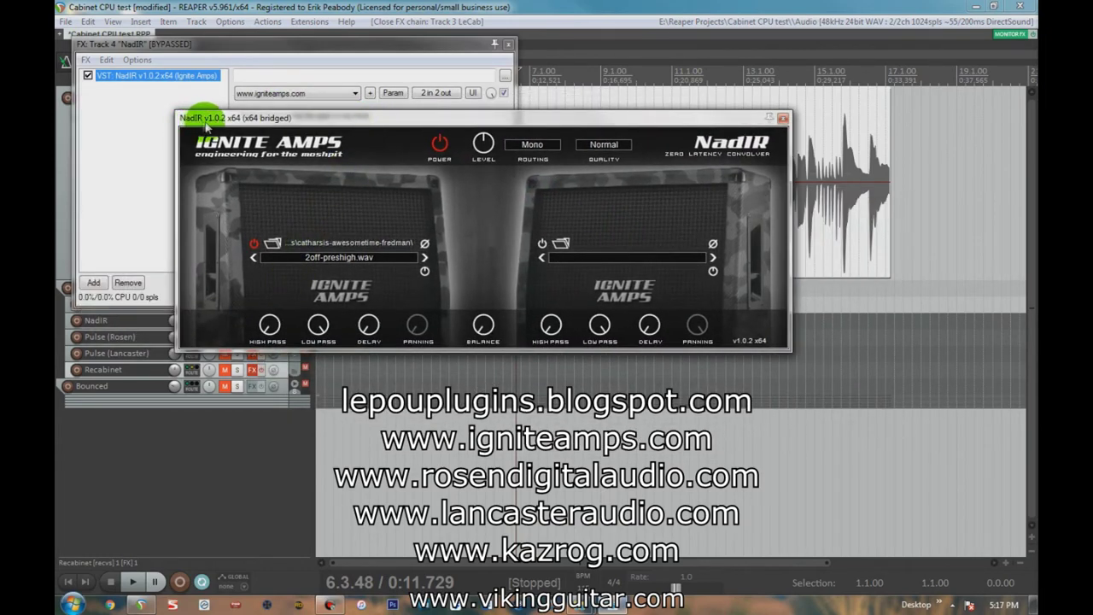
left_click(783, 124)
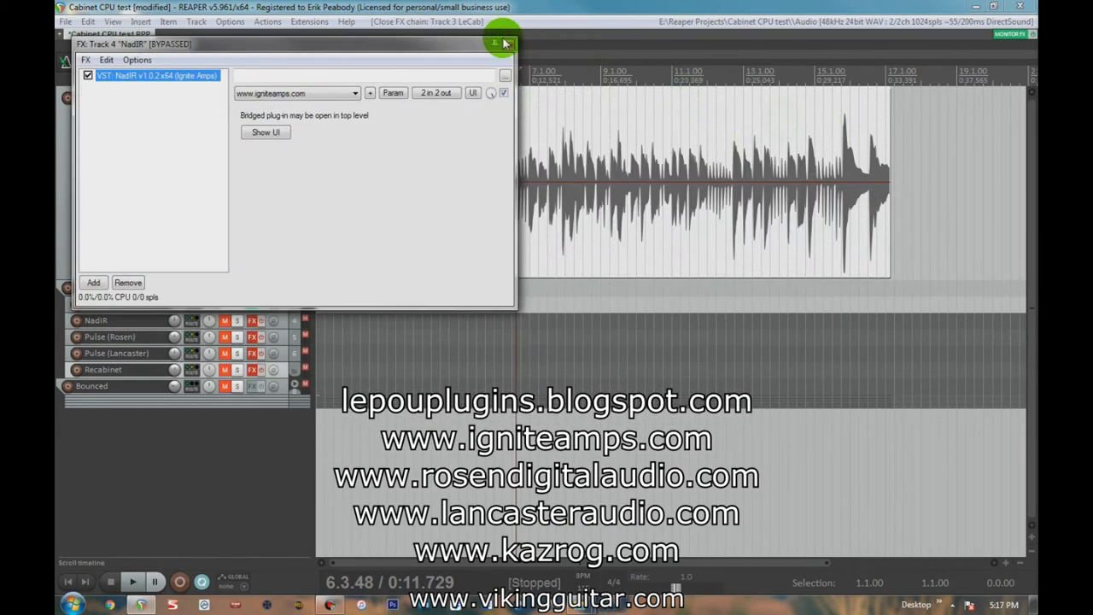
left_click(509, 44)
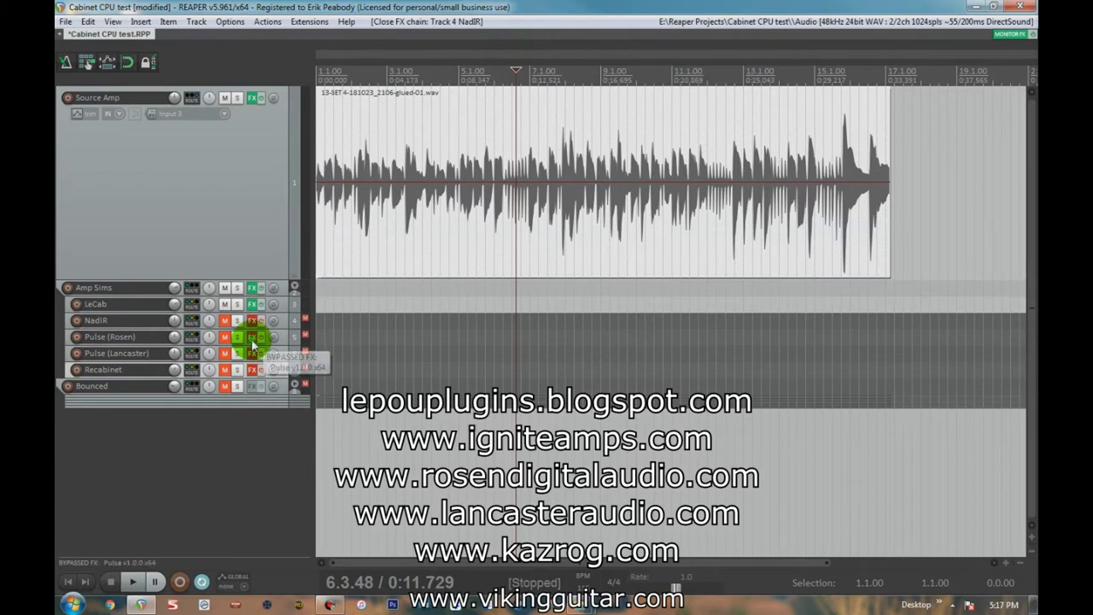
Inspect the Pulse (Rosen) plugin, bringing its offline recording back online, then close it.
left_click(252, 337)
left_click(279, 361)
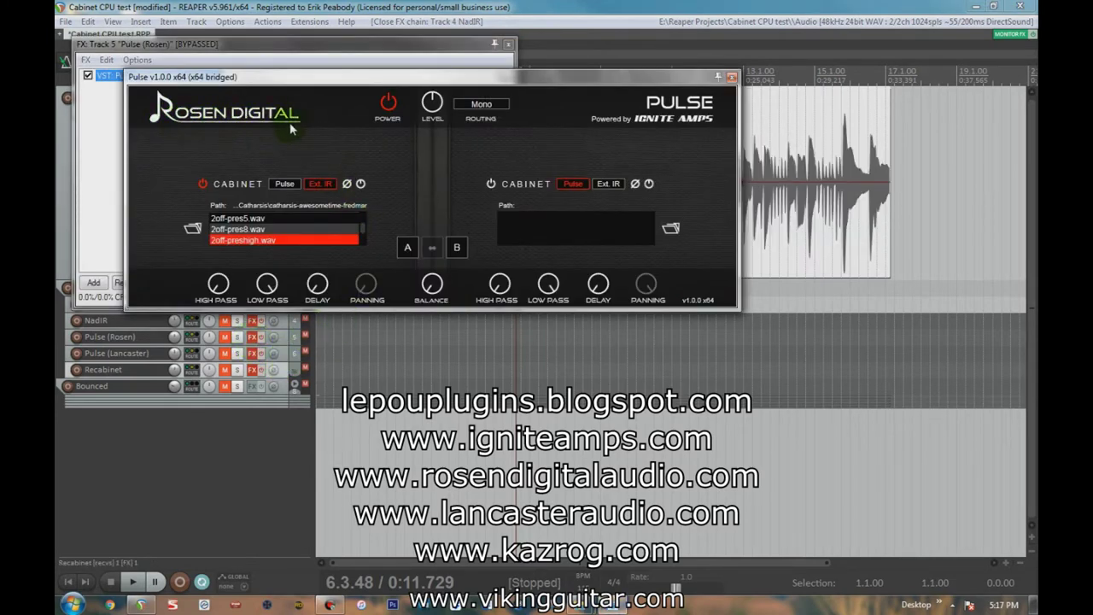
left_click(732, 76)
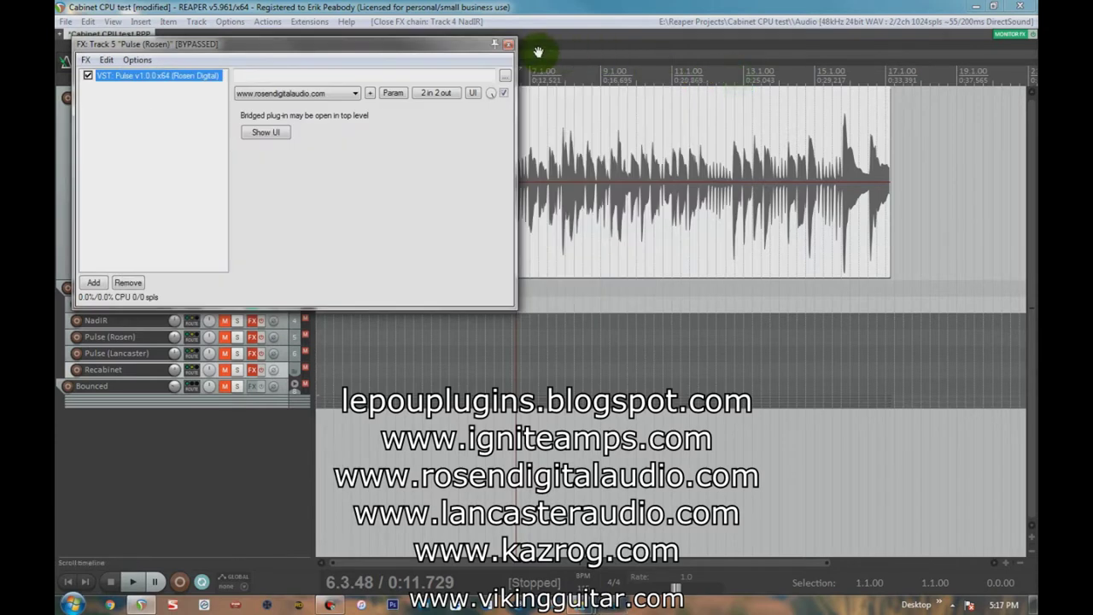
left_click(509, 44)
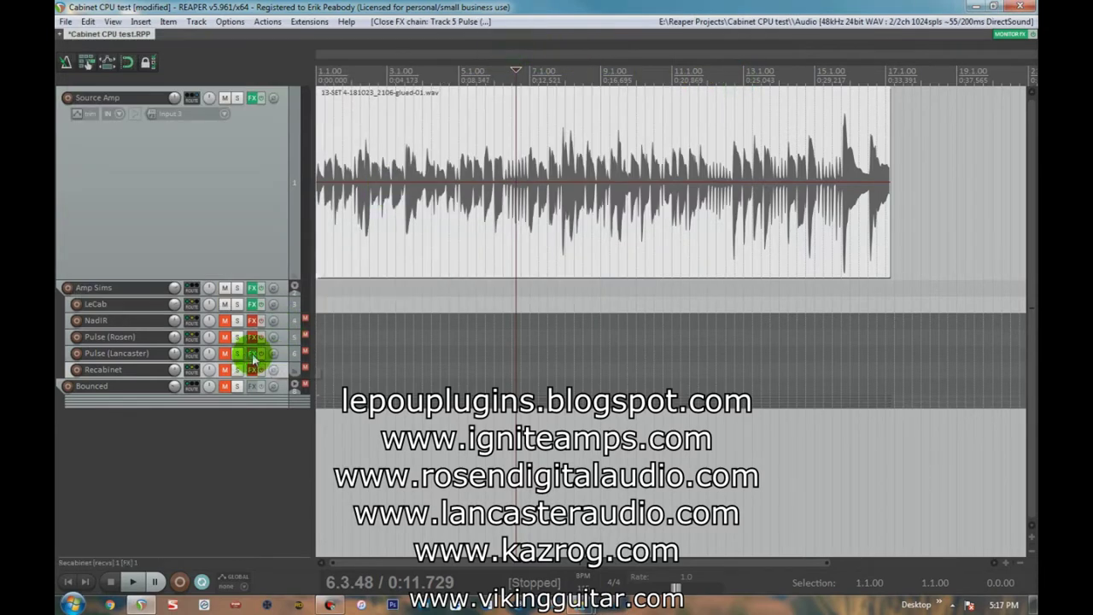
Compare the Pulse (Lancaster) and Pulse (Rosen) IR lists side by side, then close both chains.
left_click(252, 357)
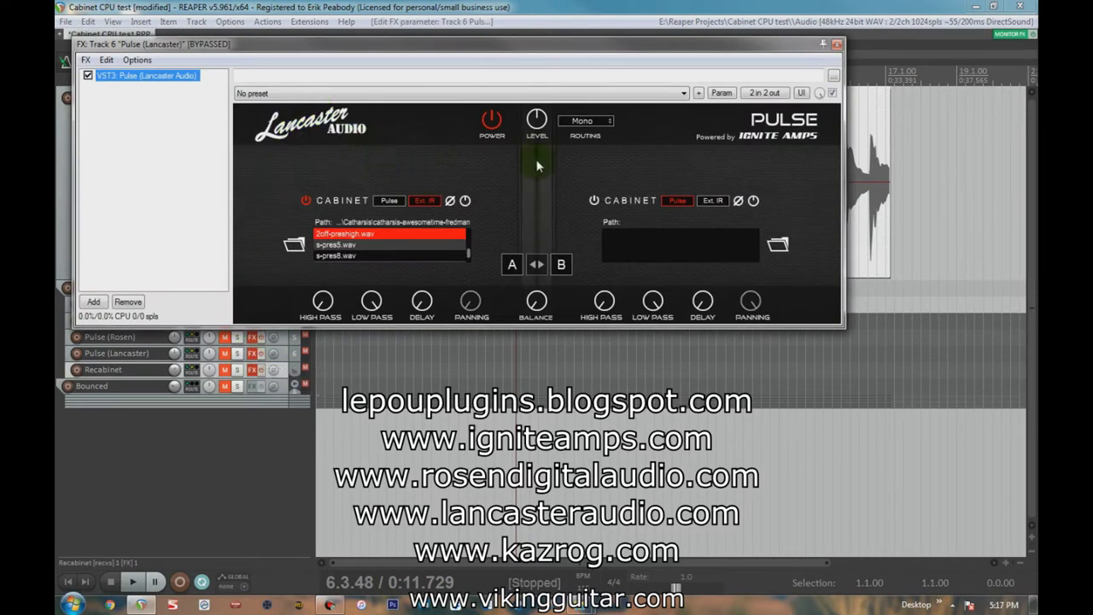
left_click_drag(688, 43, 818, 273)
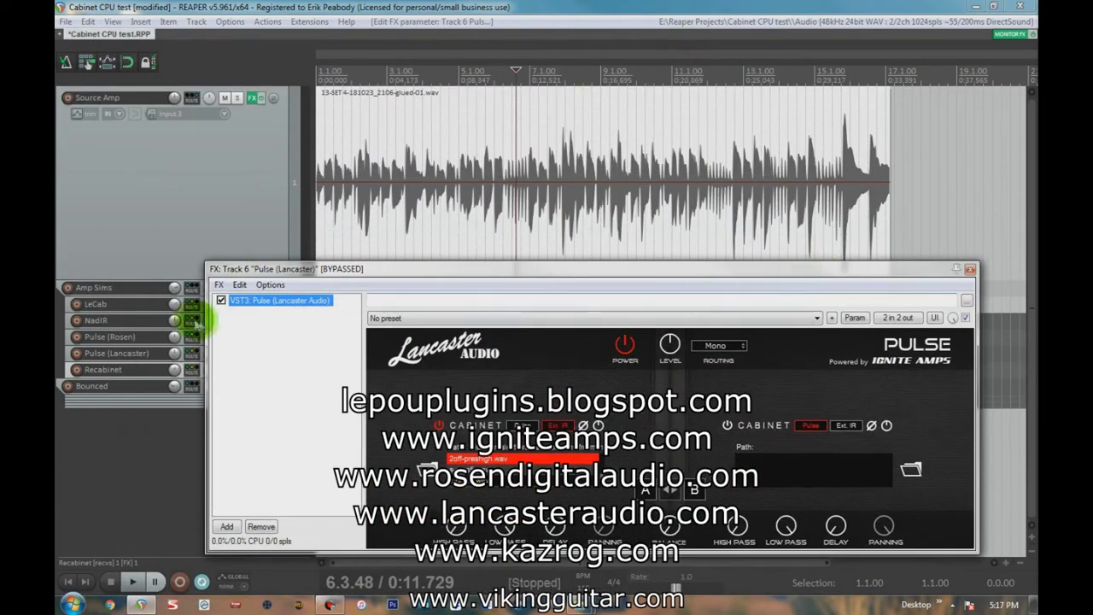
left_click_drag(316, 263, 390, 271)
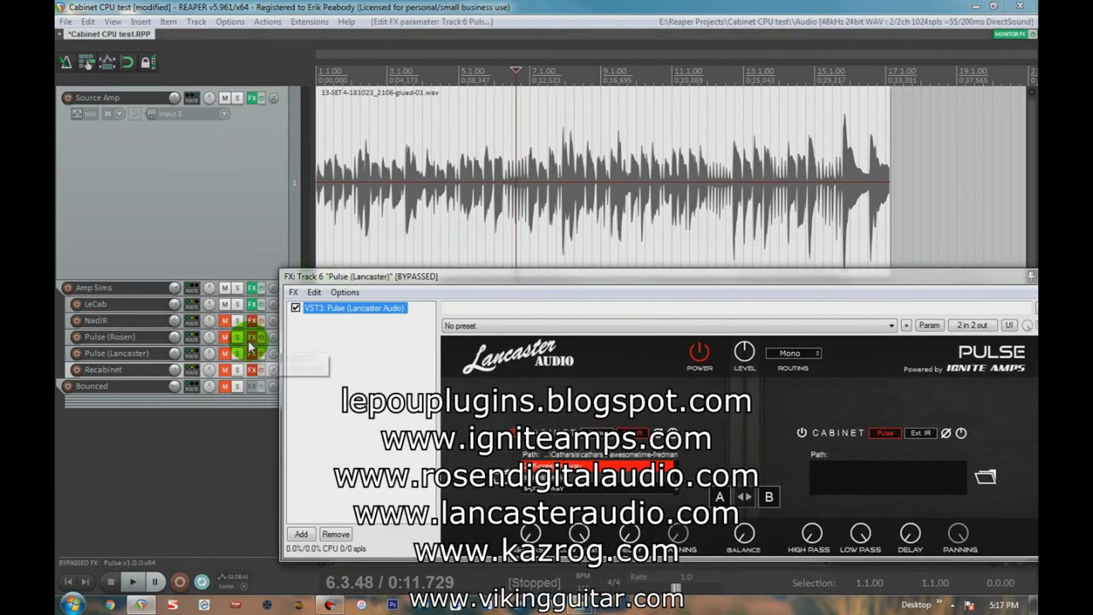
left_click(252, 338)
left_click_drag(772, 280, 694, 286)
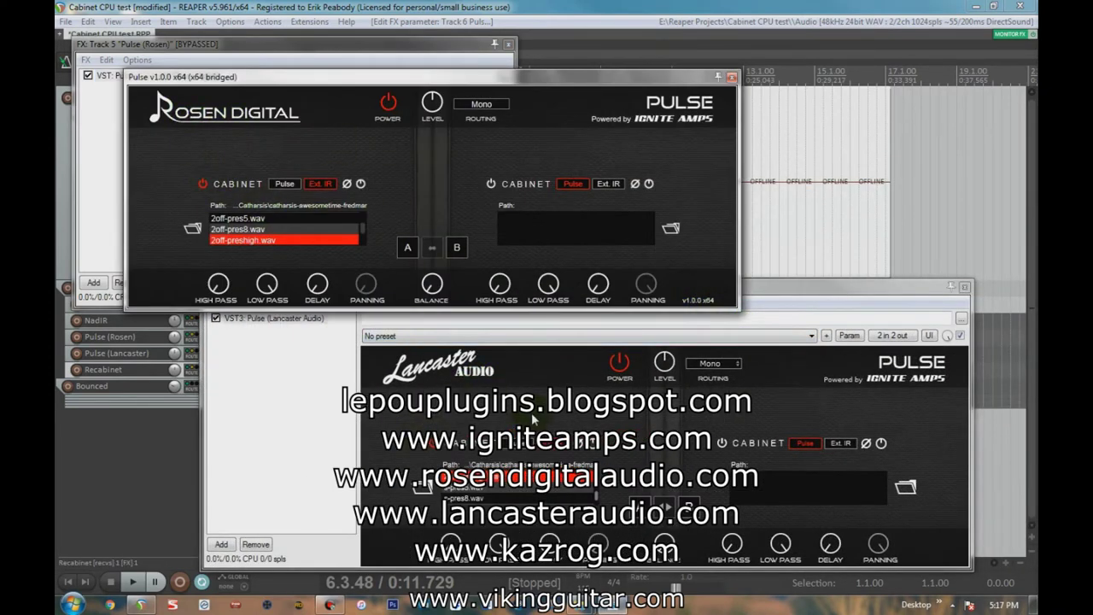
left_click(504, 317)
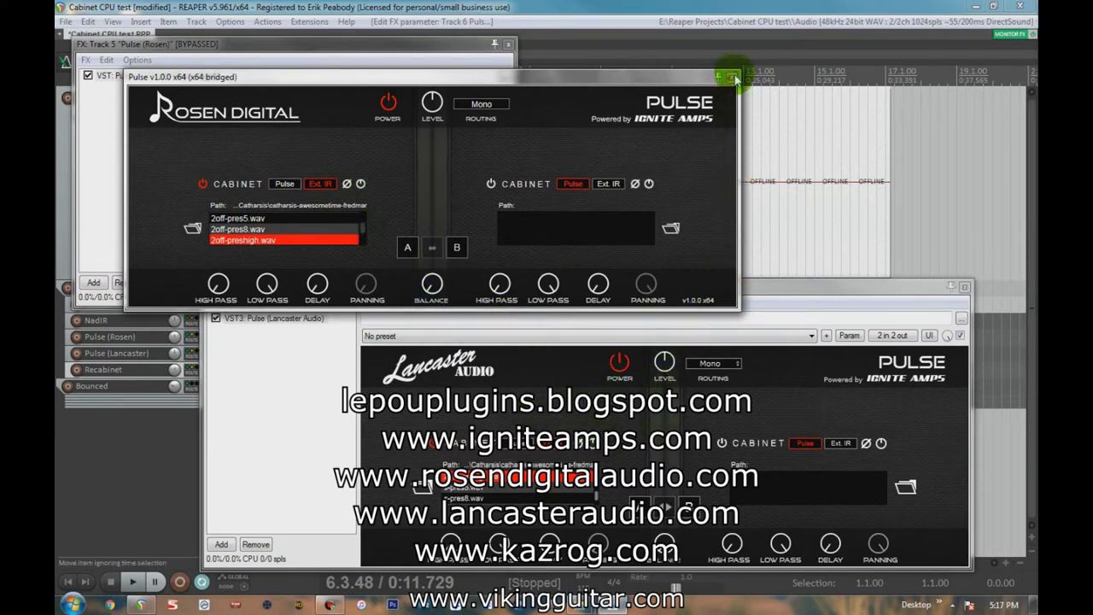
left_click(737, 79)
left_click(964, 287)
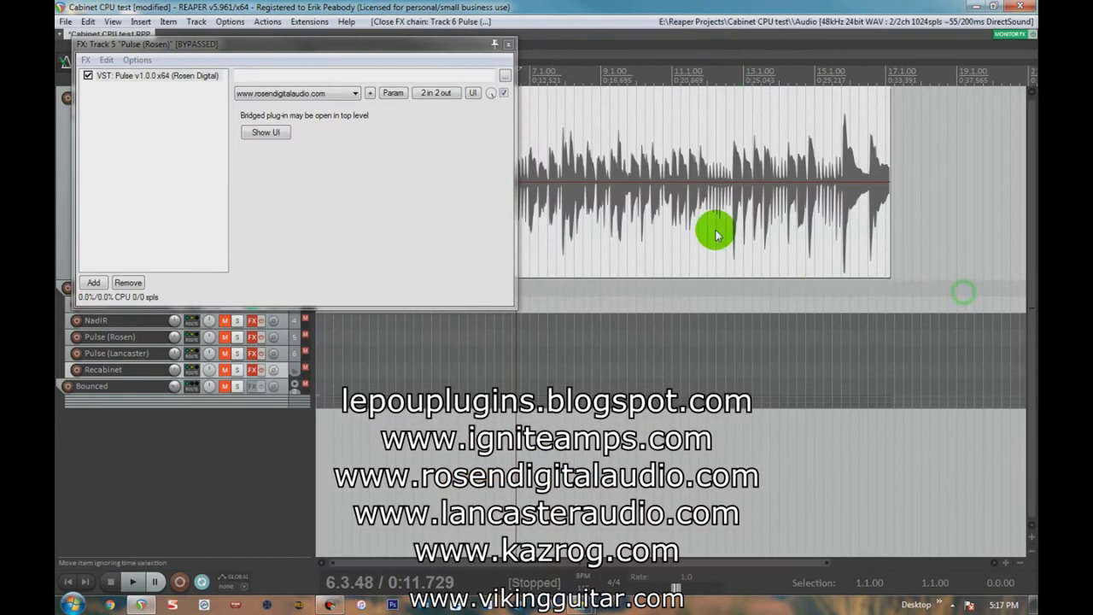
left_click(508, 43)
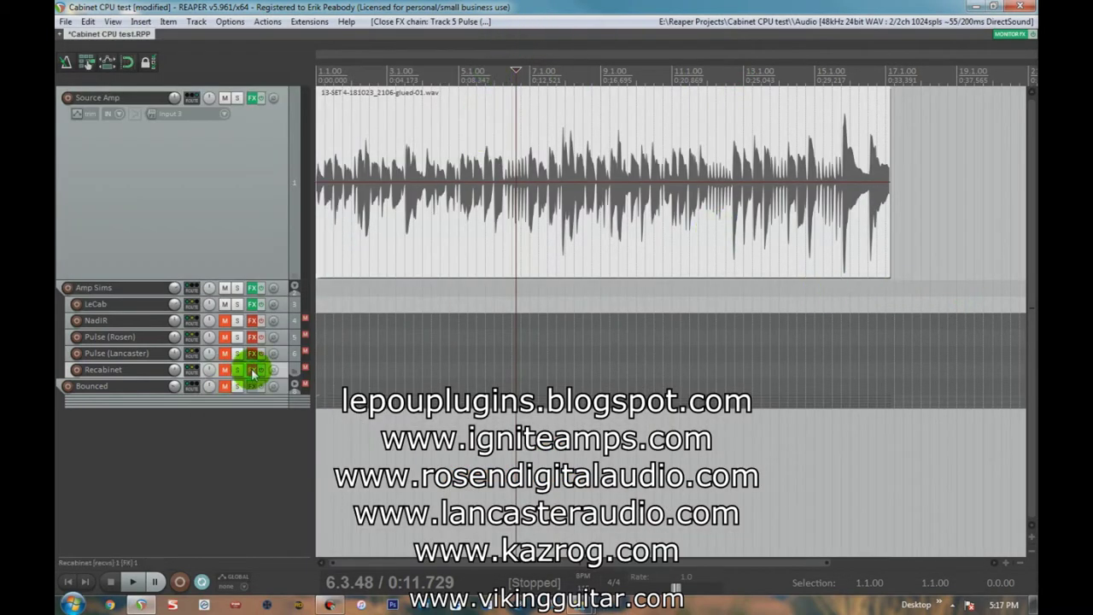
Check Recabinet's loaded IR and close its plugin and FX chain.
left_click(253, 371)
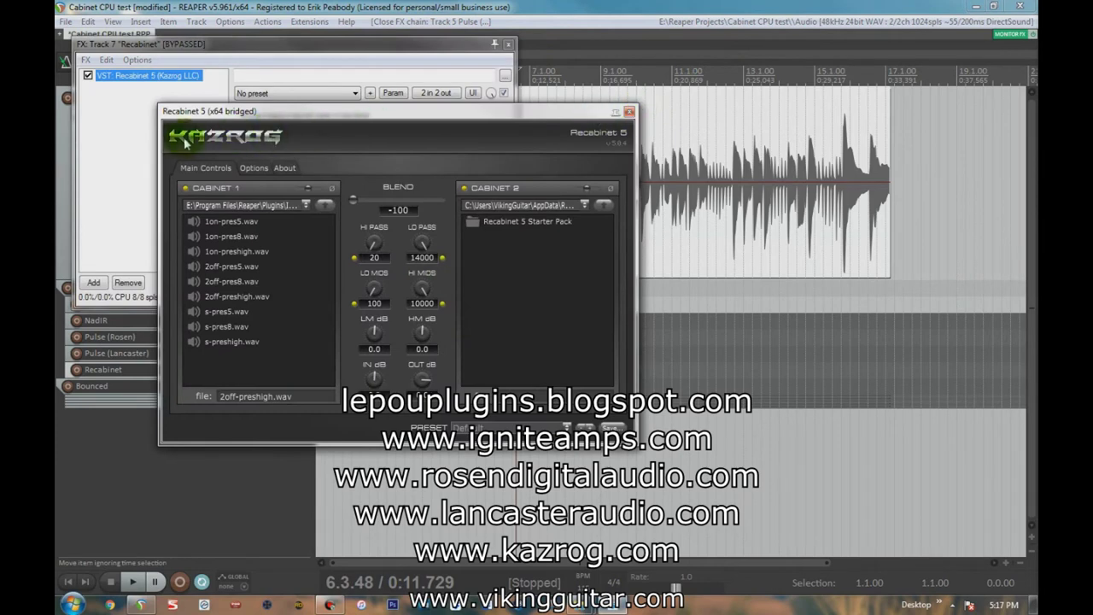
left_click(629, 113)
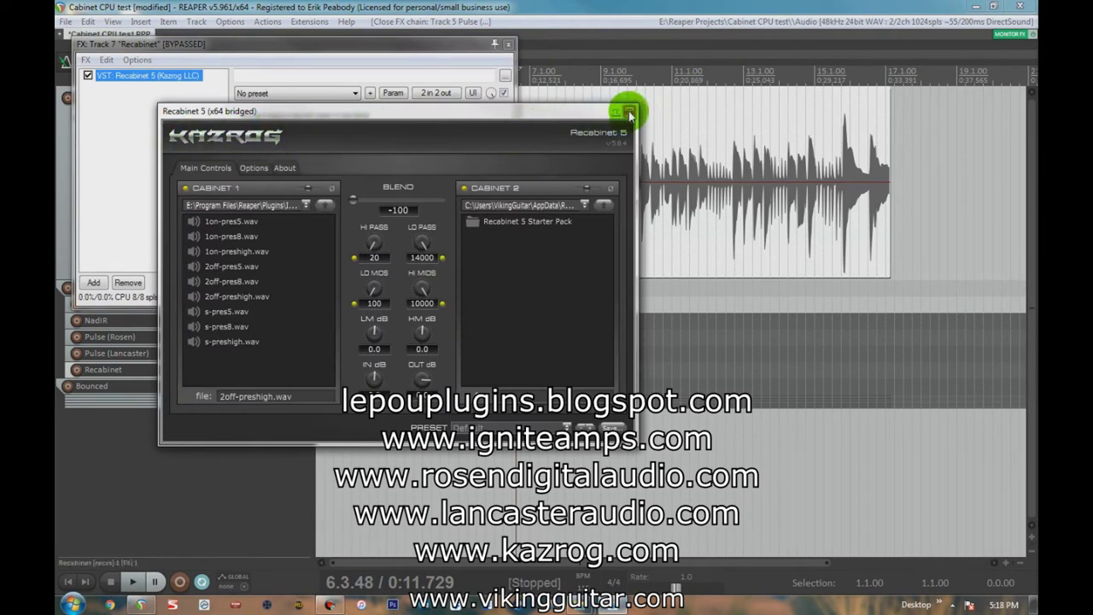
left_click(507, 44)
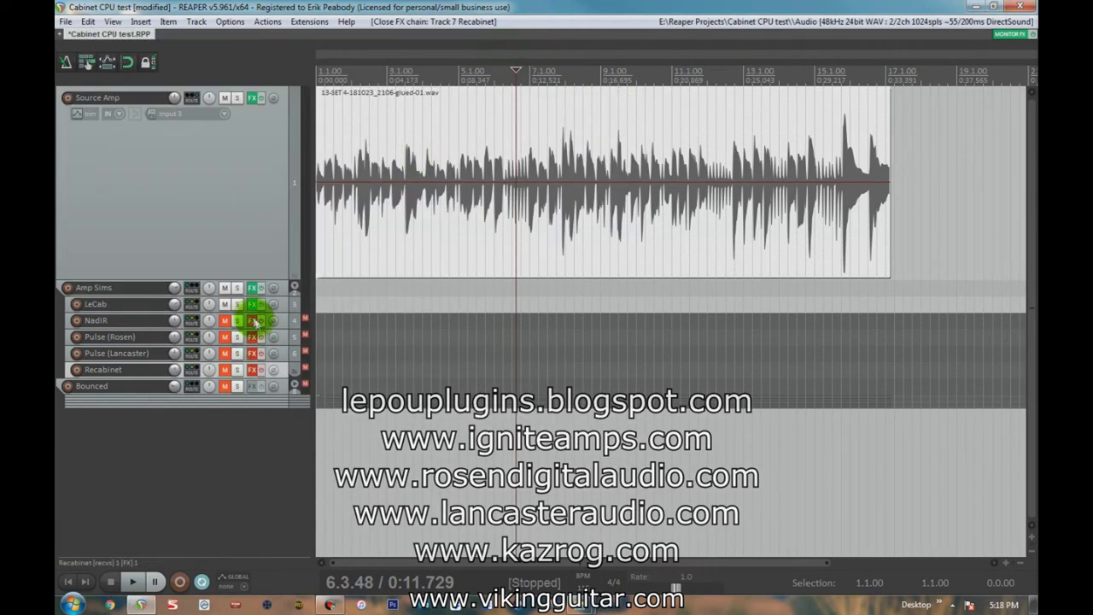
Mute LeCab and Amp Sims, enable Source Amp's master send, and set the edit cursor to 2.1.14.
left_click(225, 304)
left_click(225, 288)
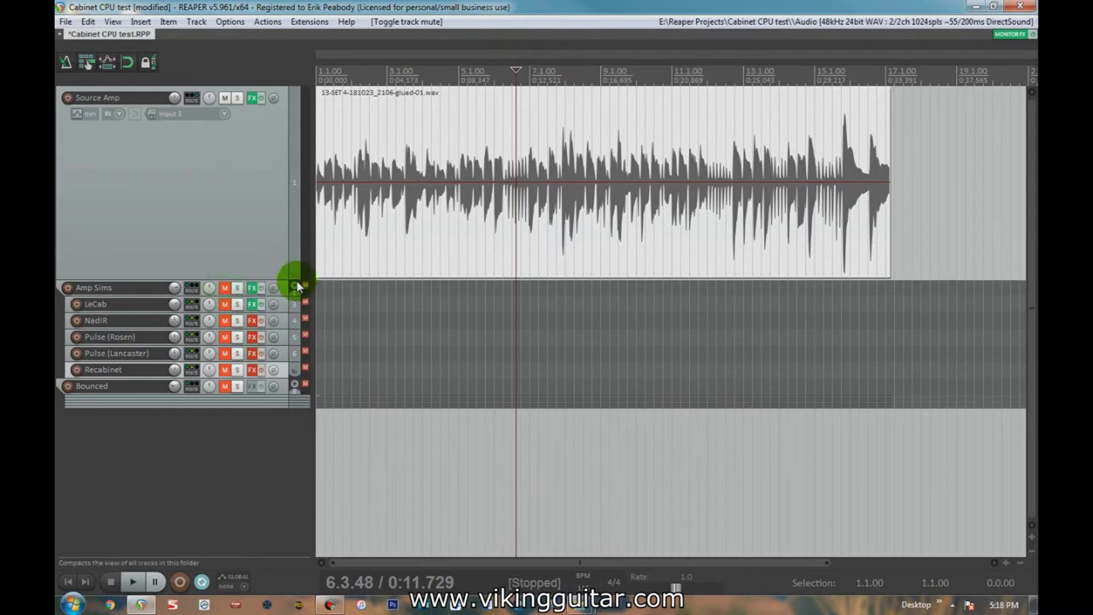
left_click(191, 98)
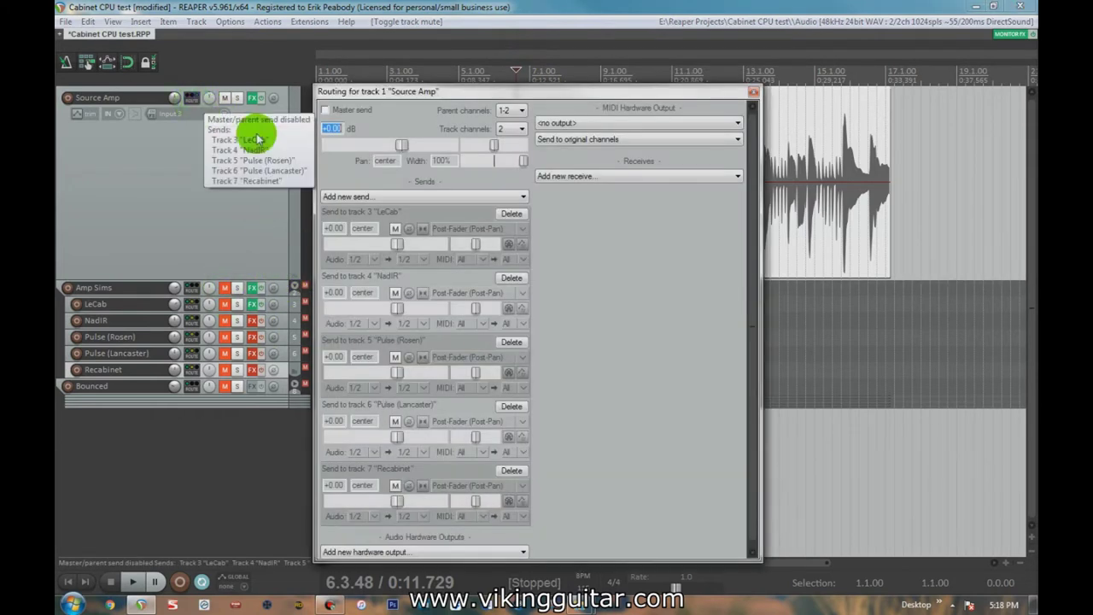
left_click(357, 111)
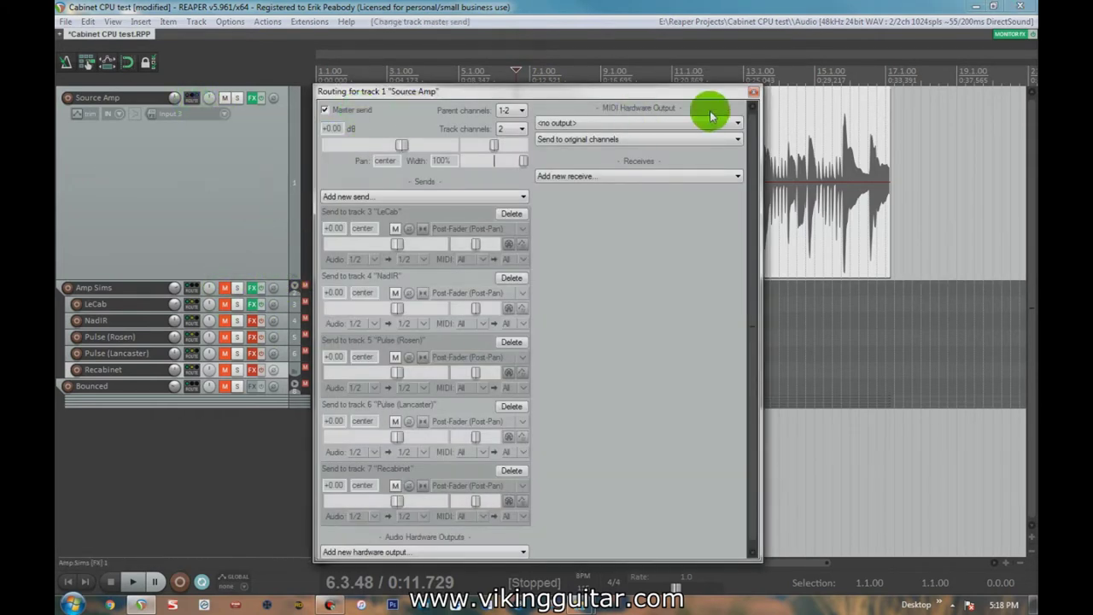
left_click(752, 91)
left_click(351, 215)
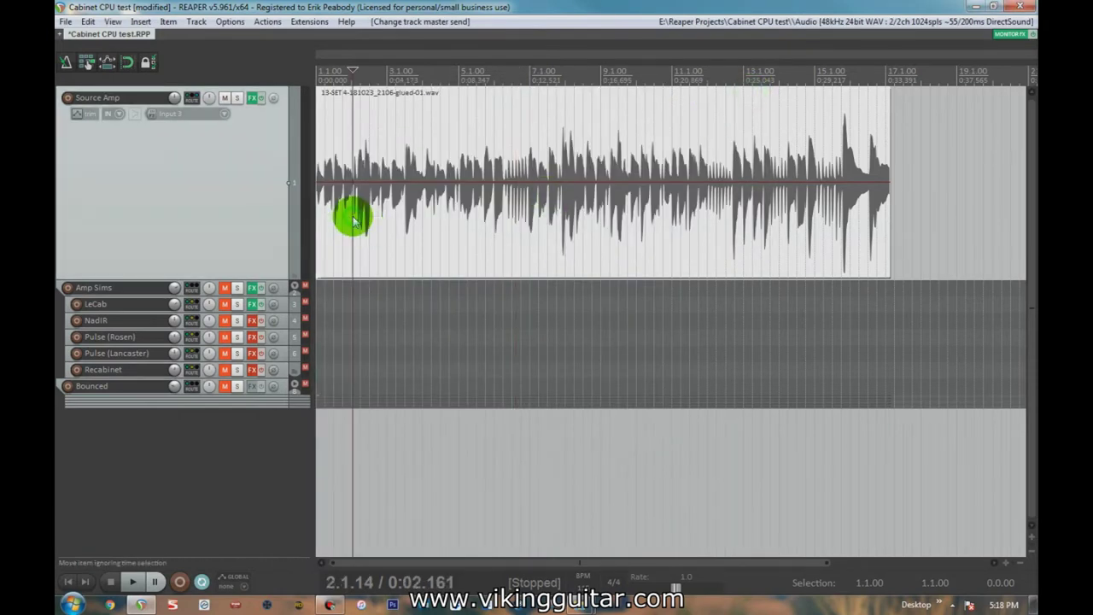
left_click(253, 98)
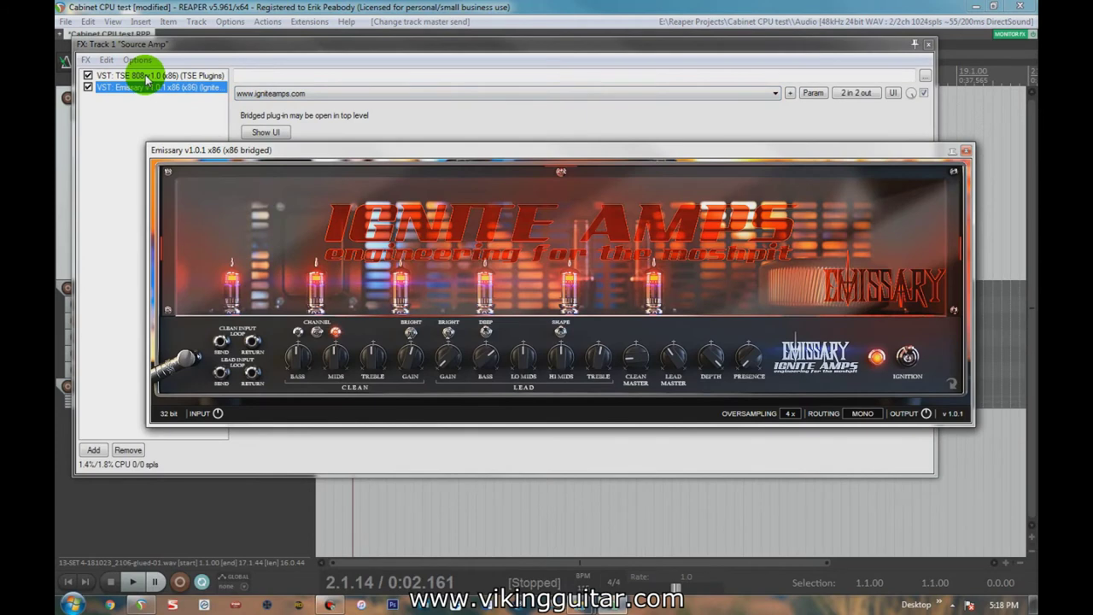
left_click(966, 151)
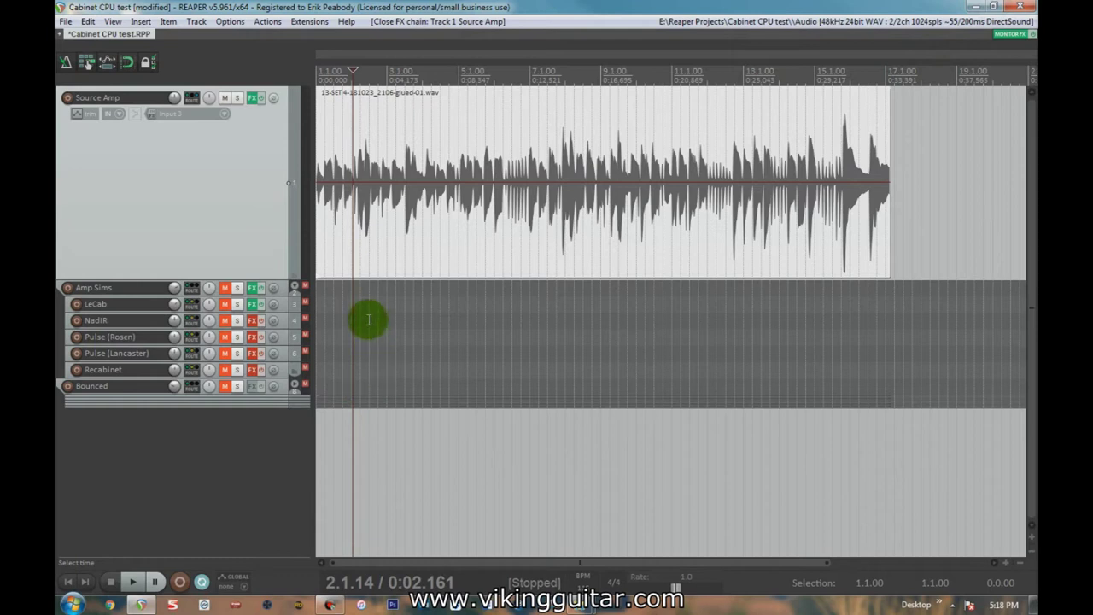
key("space")
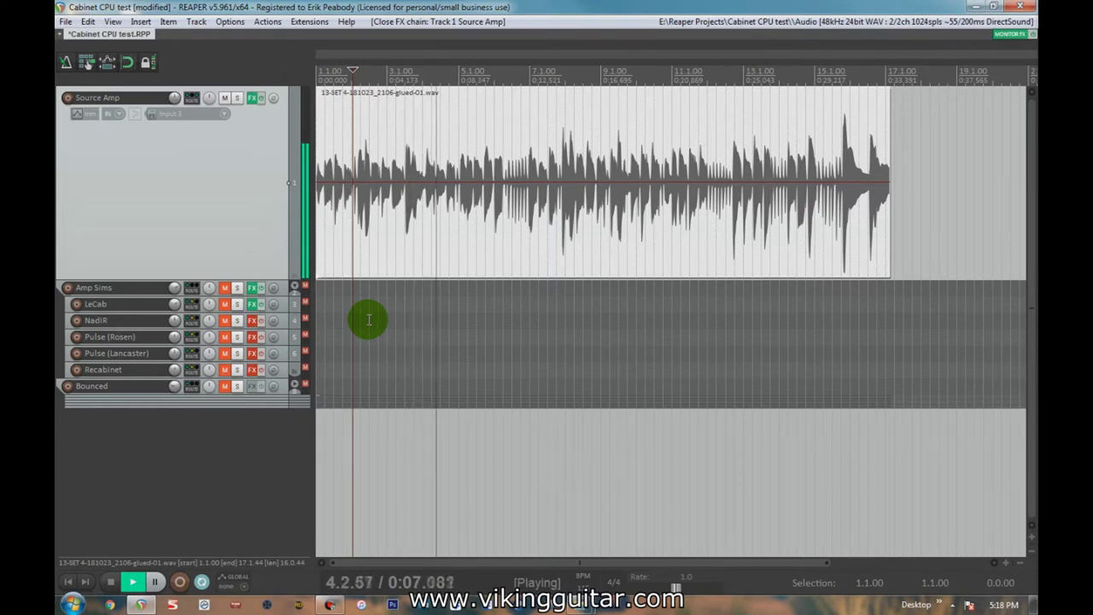
key("space")
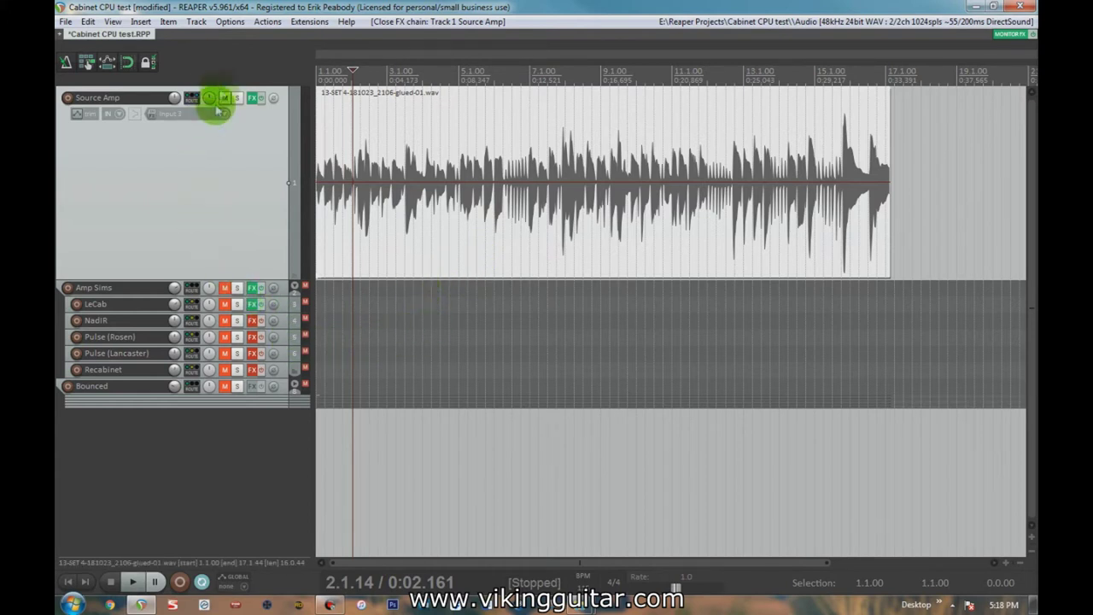
Turn off Source Amp's master send in its routing window.
left_click(191, 97)
left_click(351, 111)
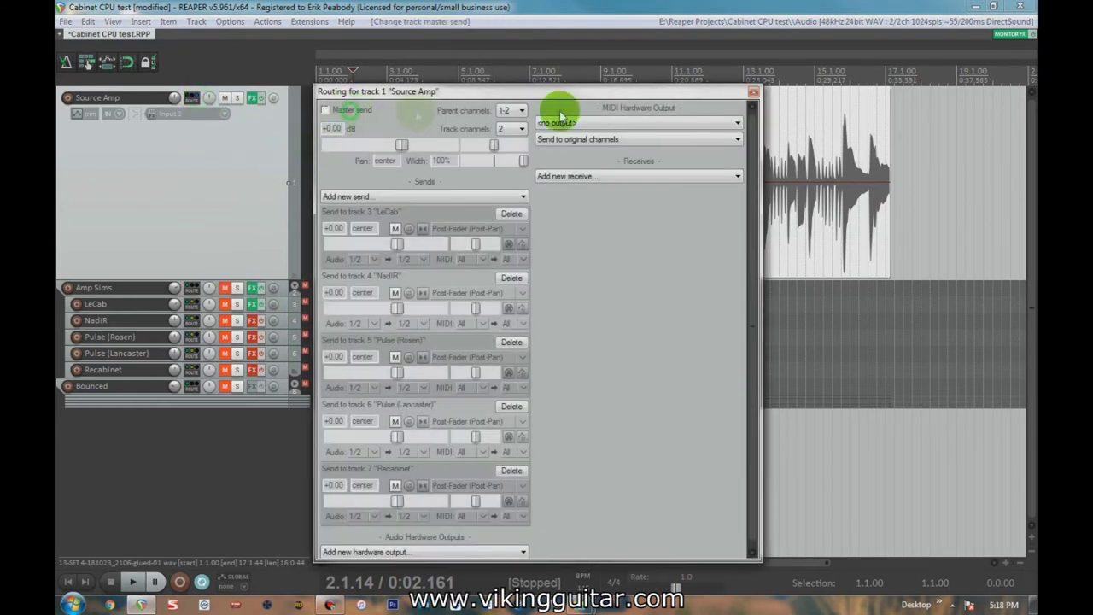
left_click(754, 92)
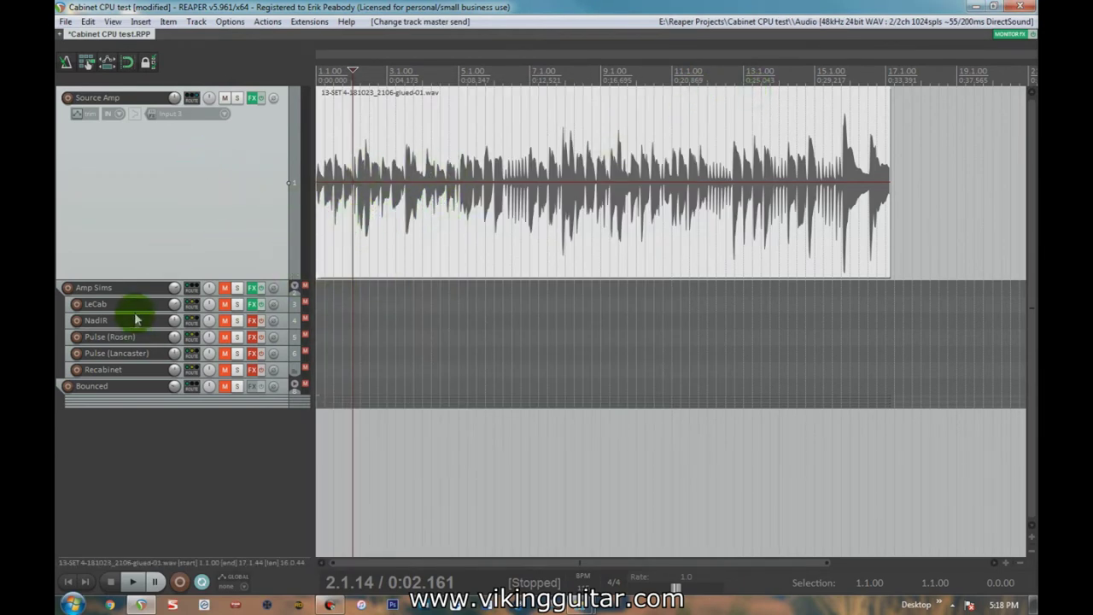
Select the Amp Sims folder track and open its ReaEQ effects chain.
mouse_move(139, 314)
left_mouse_down()
mouse_move(131, 374)
mouse_move(113, 314)
mouse_move(114, 337)
left_mouse_up()
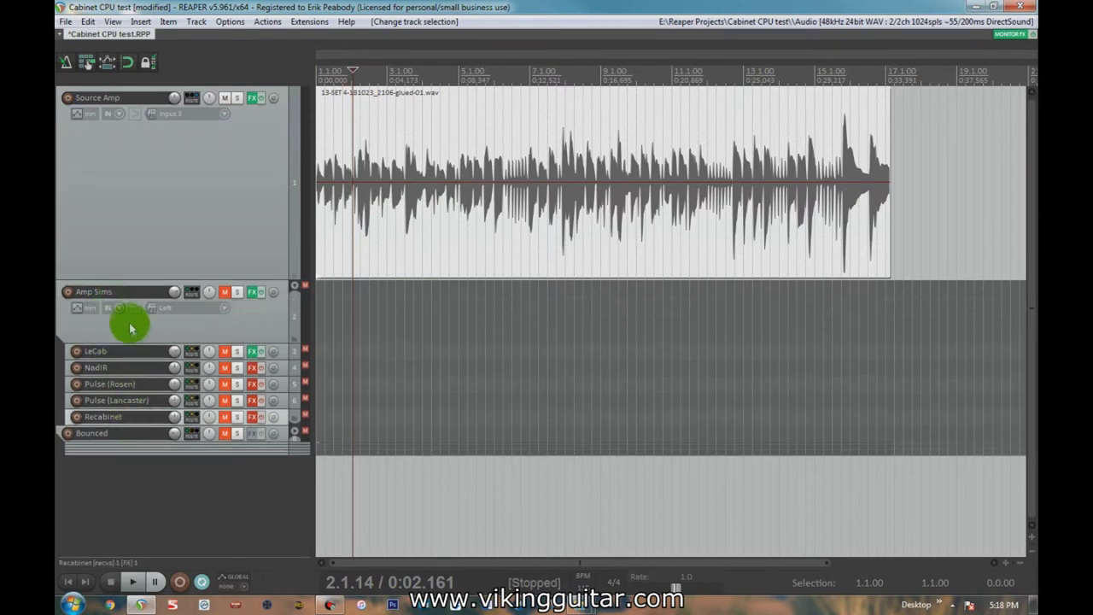
left_click(117, 321)
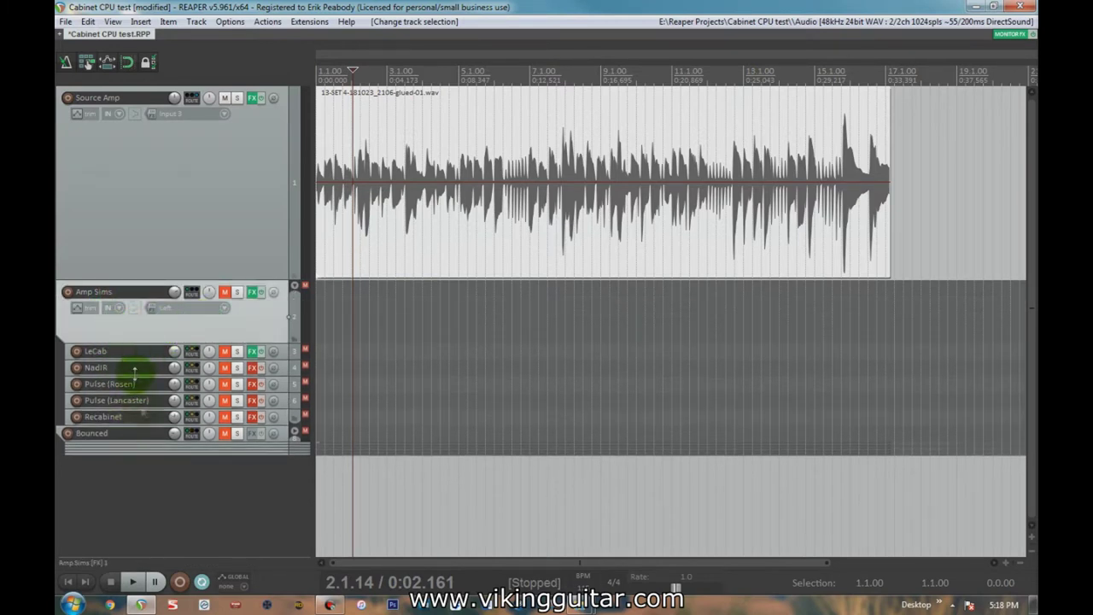
left_click(253, 292)
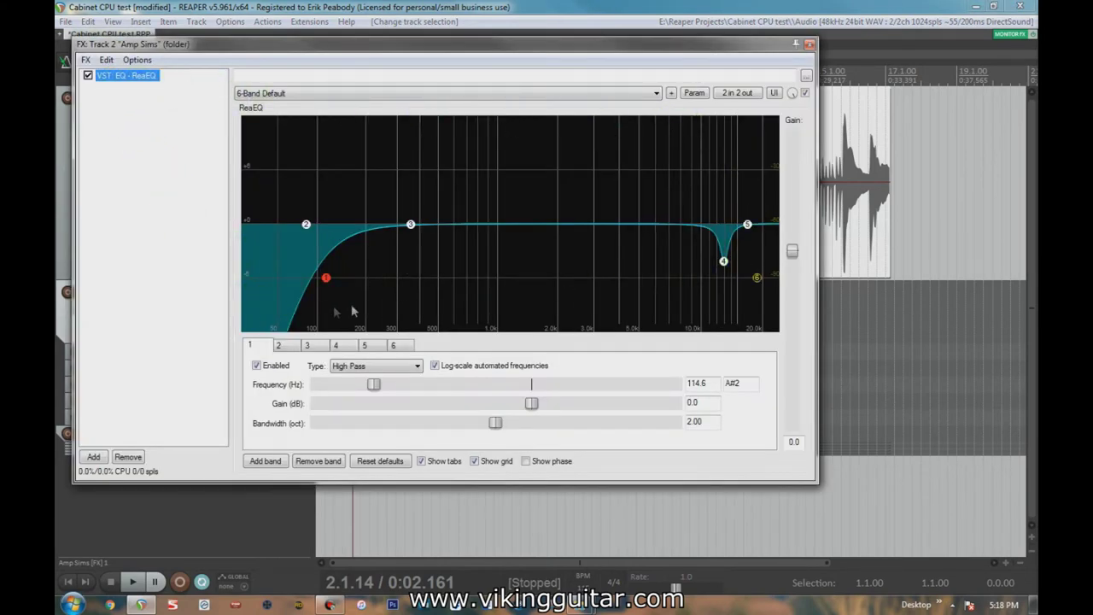
mouse_move(326, 285)
left_click(812, 44)
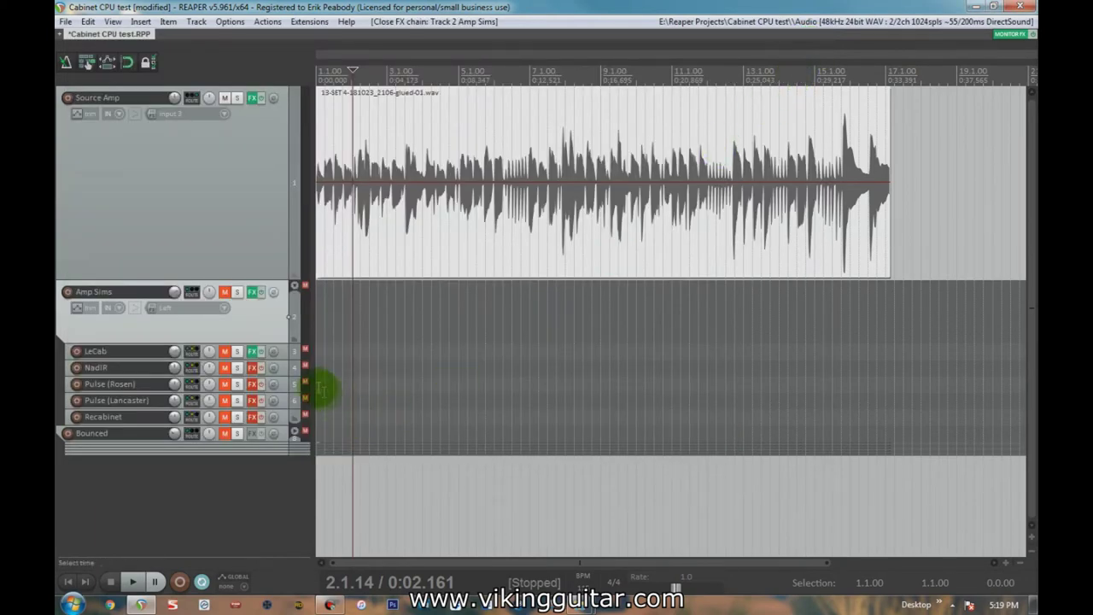
Re-enable the effects on NadIR, Pulse (Lancaster) and Recabinet, and toggle the Amp Sims bus mute.
left_click(254, 368)
left_click(261, 369)
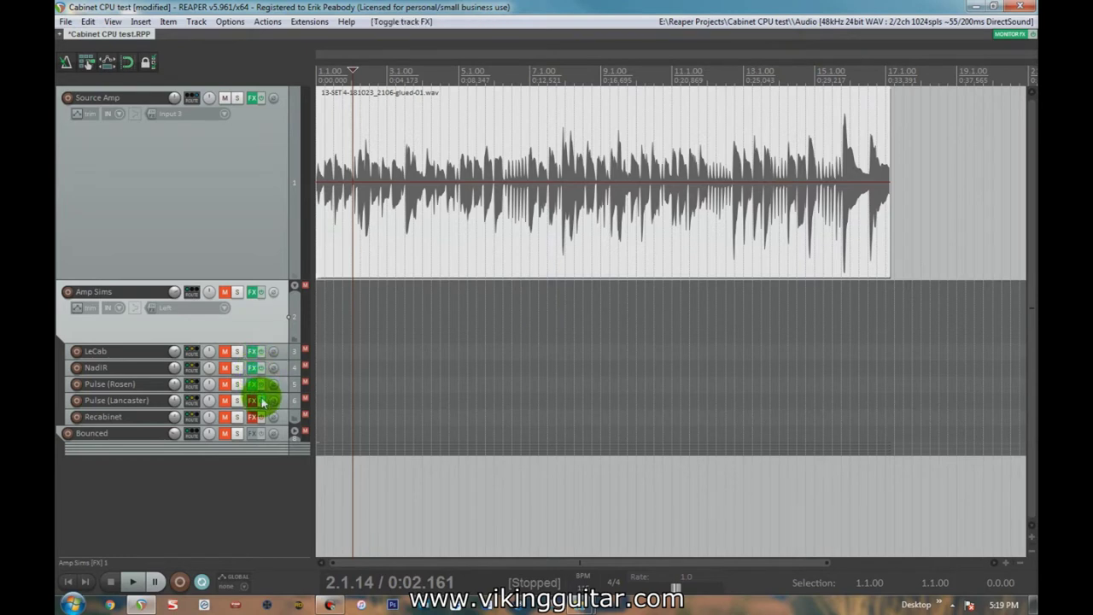
left_click(263, 401)
left_click(256, 416)
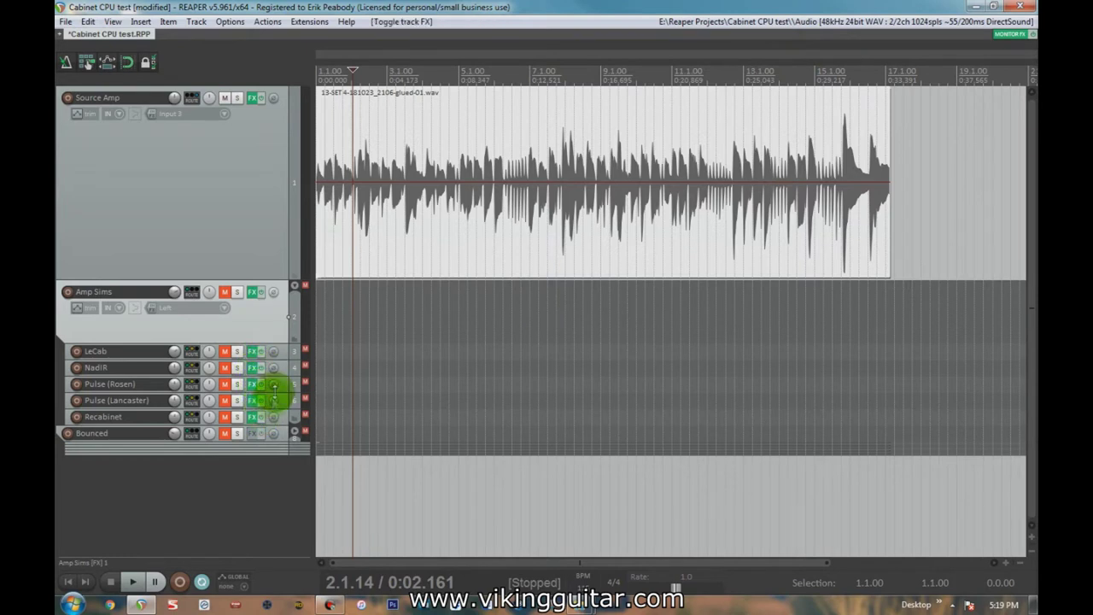
left_click(224, 293)
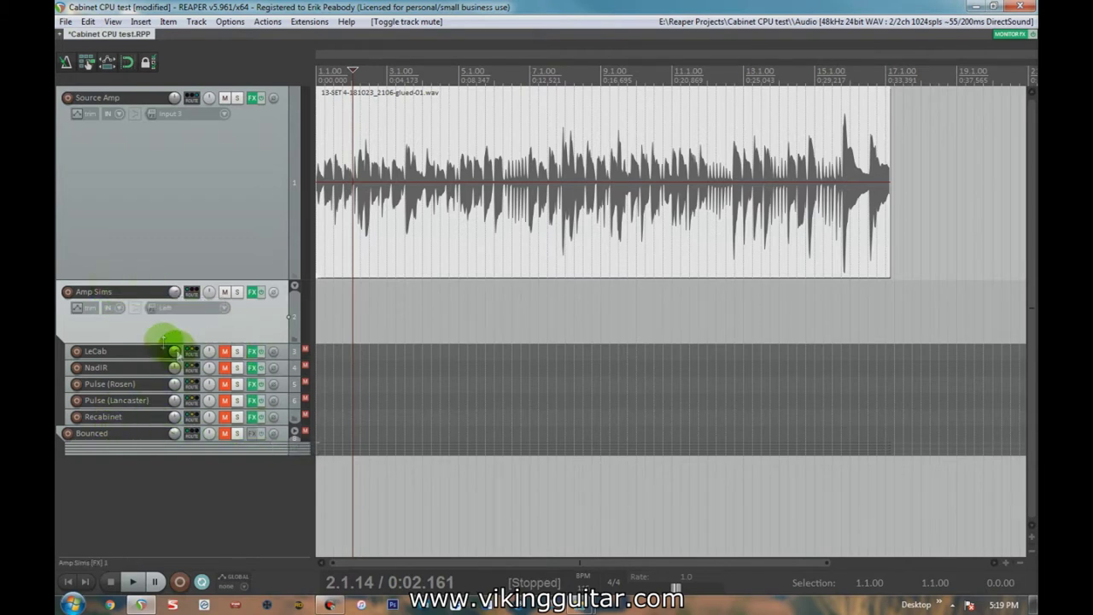
Preview playback, solo each cabinet track in turn, and finish with LeCab soloed alone.
left_click(228, 243)
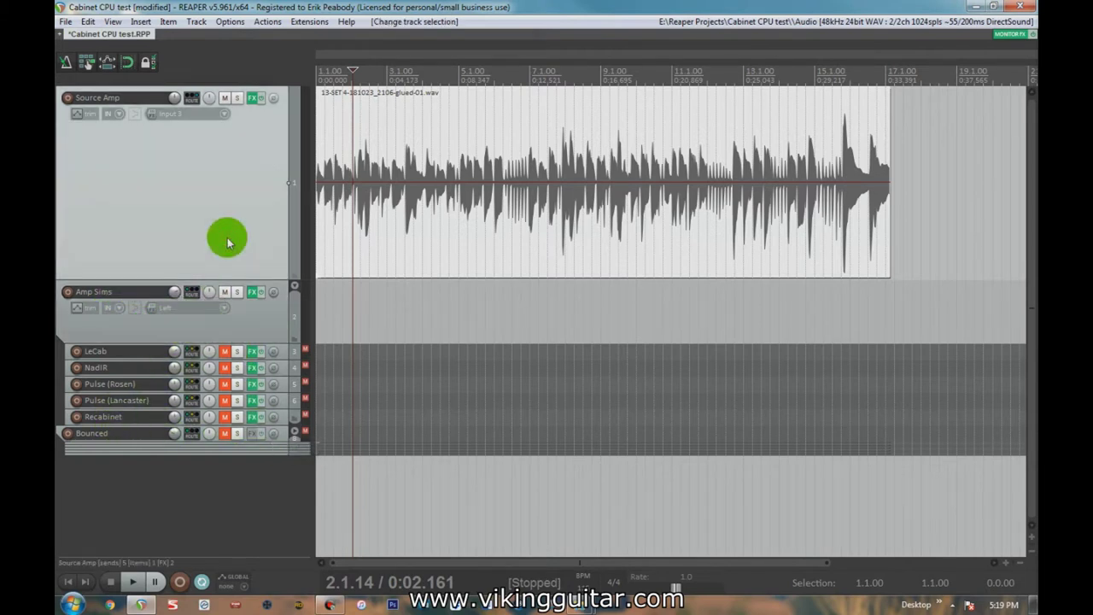
key("space")
key("space")
left_click(237, 351, "ctrl+alt")
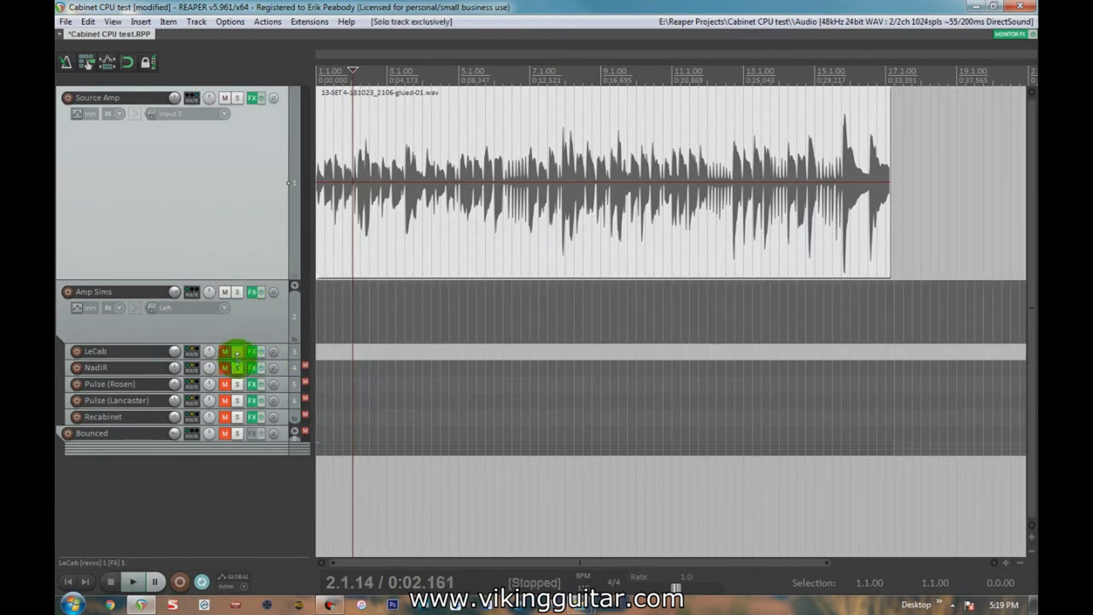
left_click(238, 368, "ctrl+alt")
left_click(238, 383, "ctrl+alt")
left_click(238, 400, "ctrl+alt")
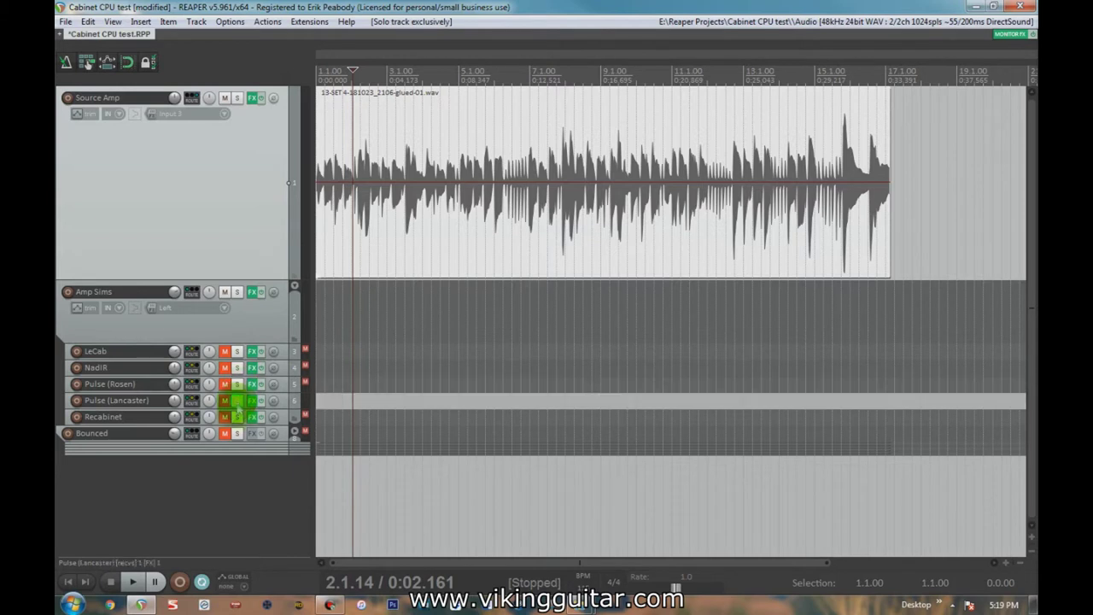
left_click(237, 417, "ctrl+alt")
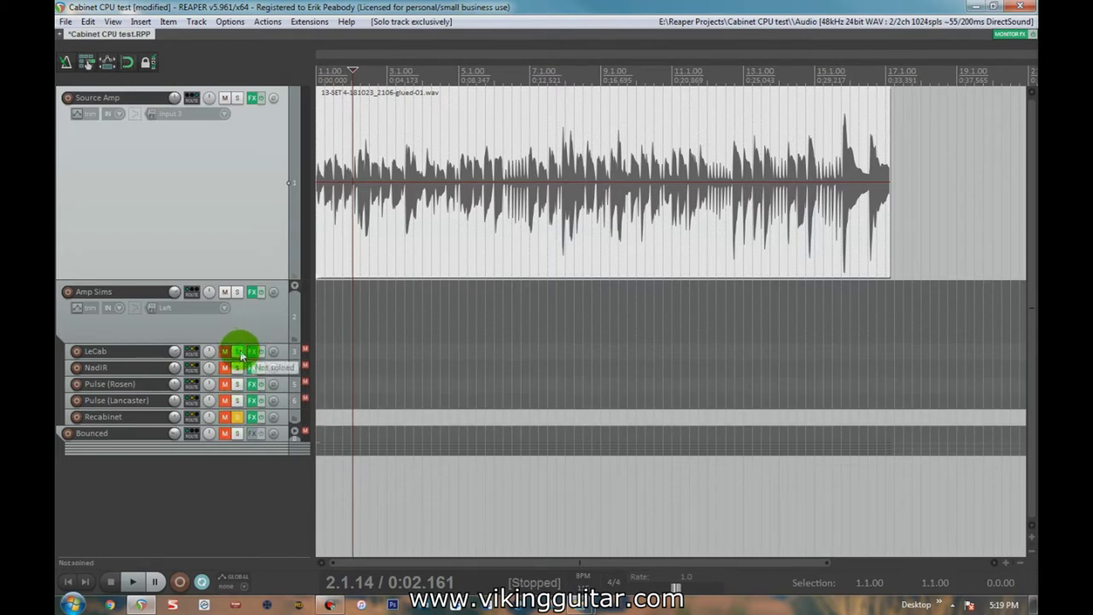
left_click(242, 353, "ctrl+alt")
left_click(241, 339)
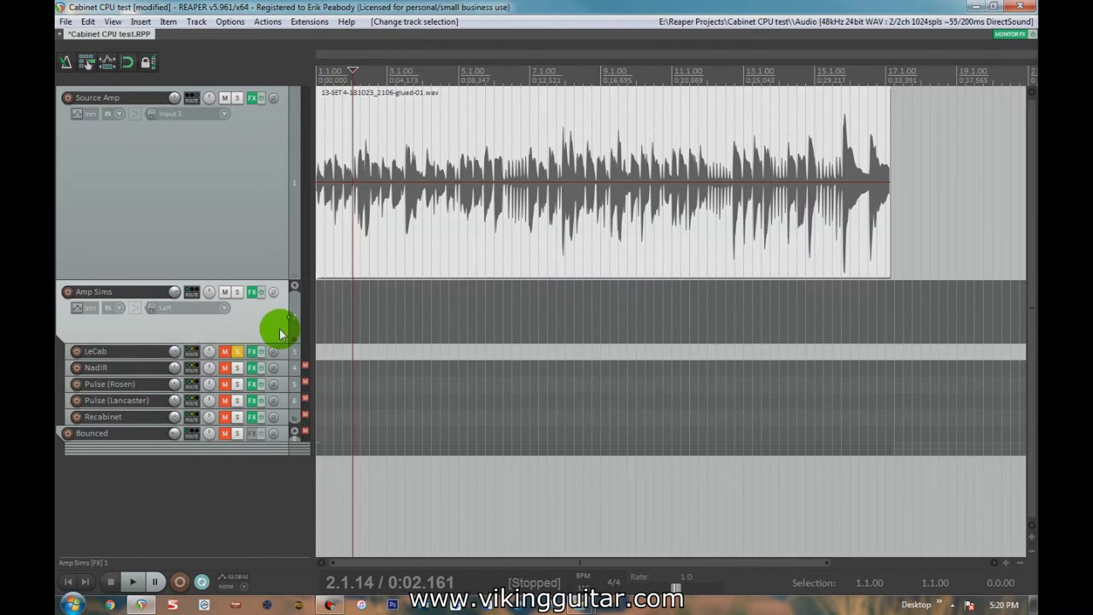
Play the project soloing NadIR, Pulse (Rosen), Pulse (Lancaster) and Recabinet in turn, then unsolo and stop.
key("space")
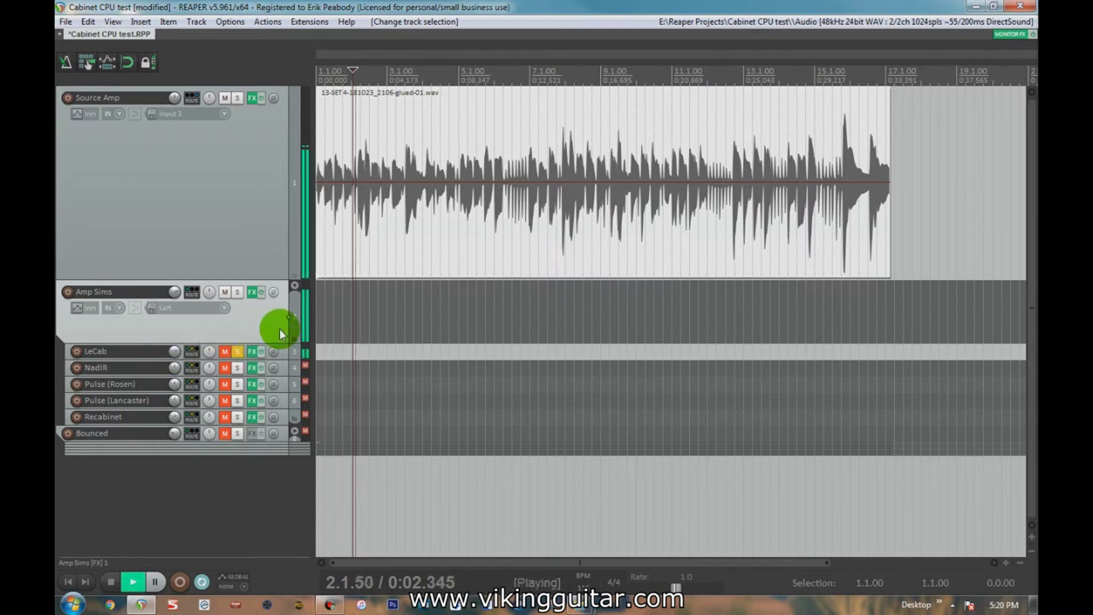
left_click(238, 368, "ctrl+alt")
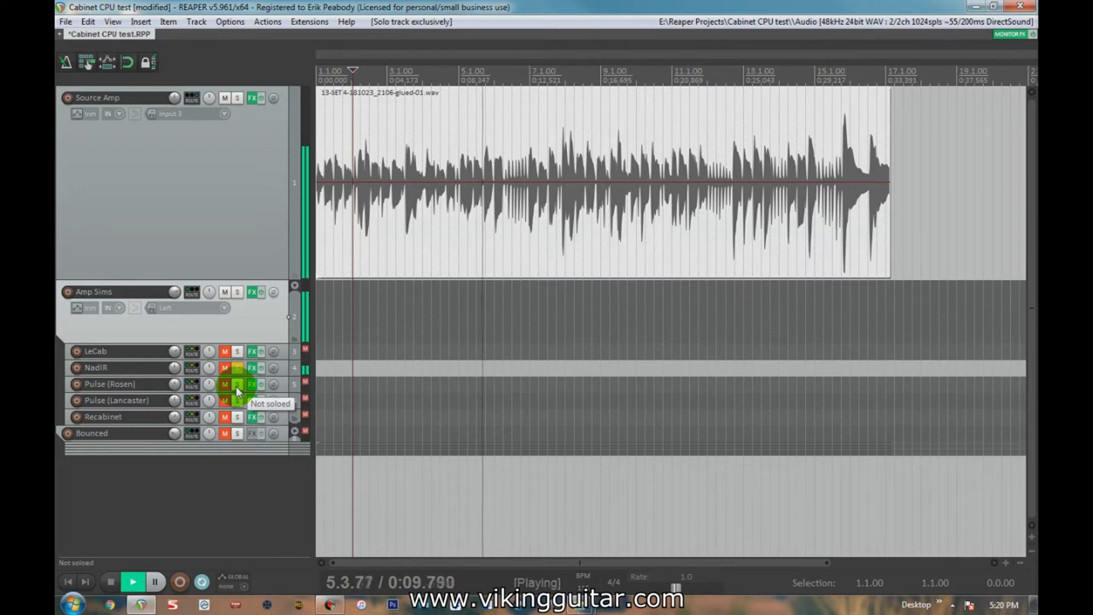
left_click(238, 386, "ctrl+alt")
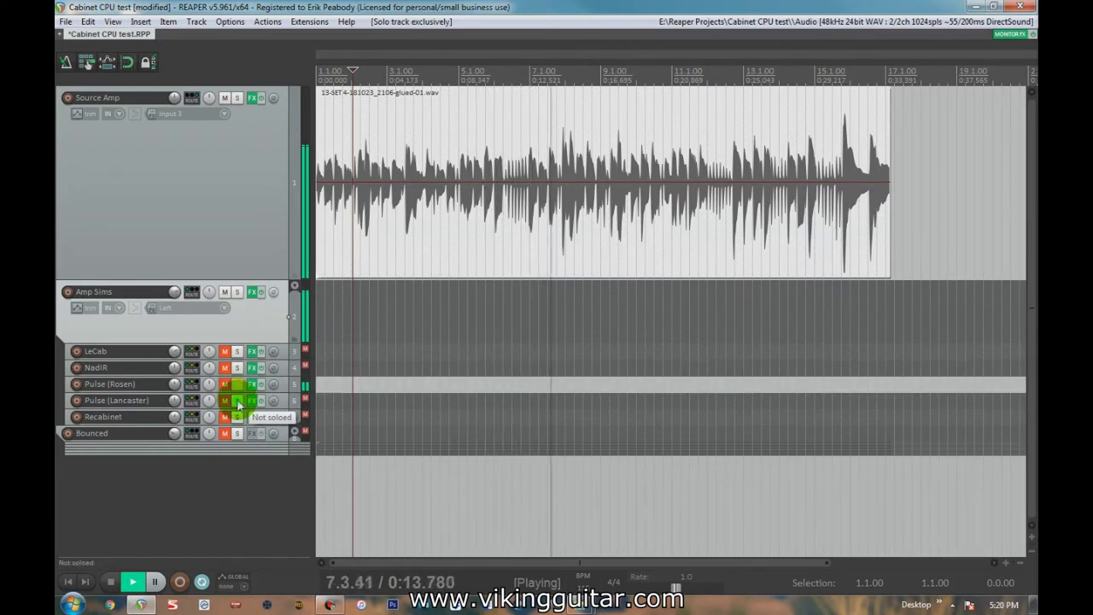
left_click(238, 400, "ctrl+alt")
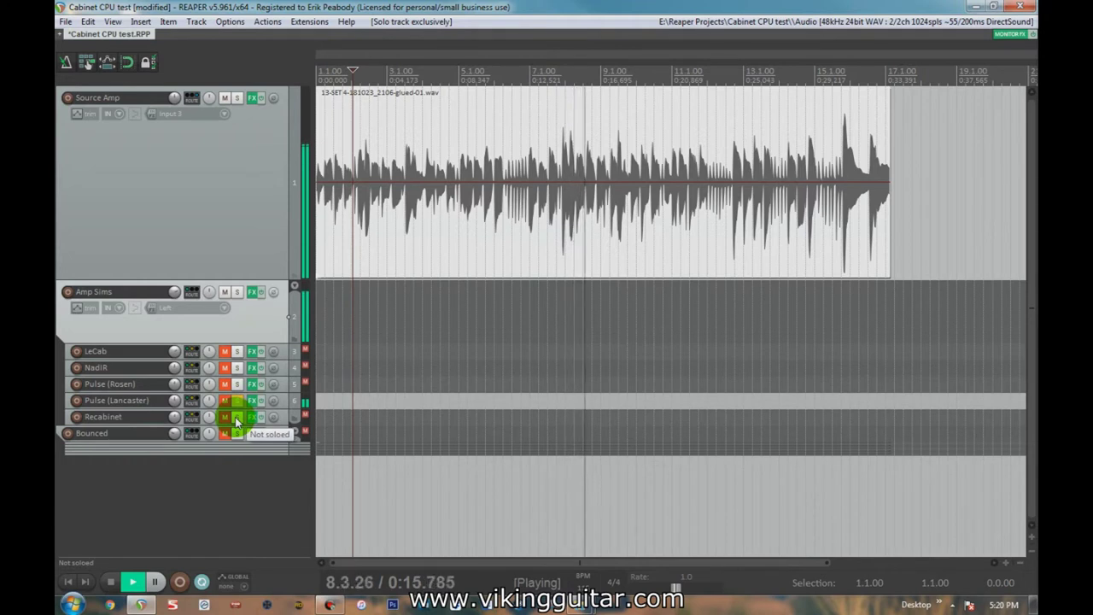
left_click(237, 419, "ctrl+alt")
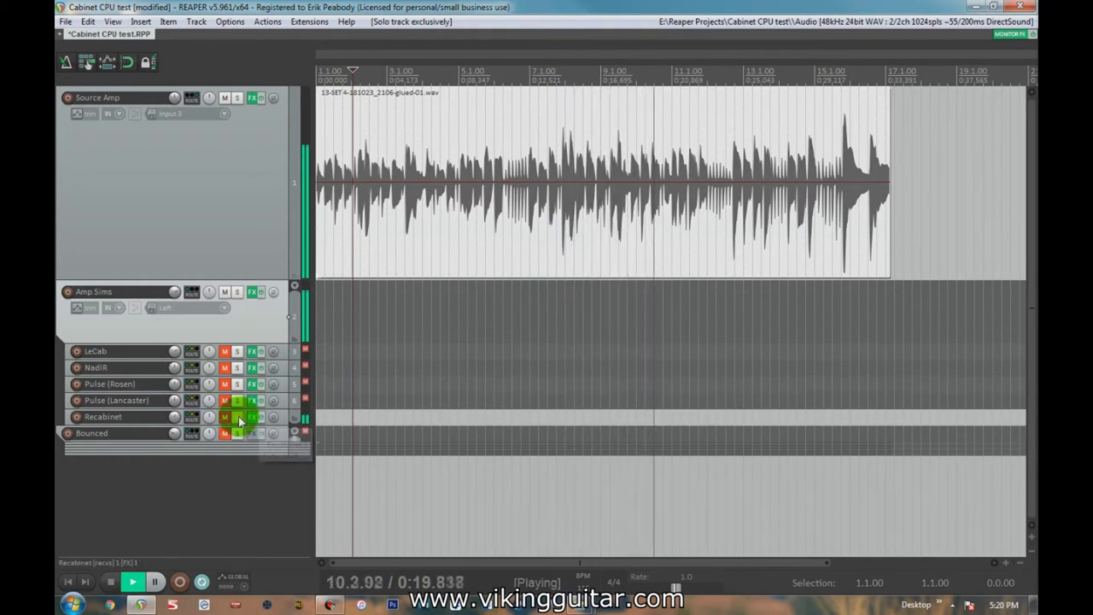
left_click(243, 417)
key("space")
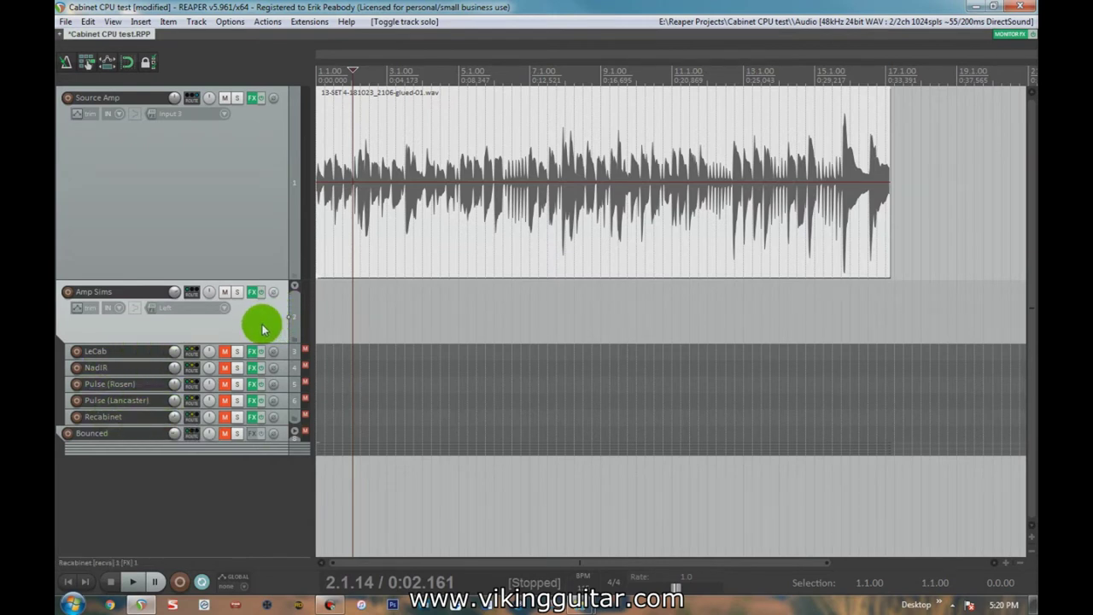
mouse_move(262, 325)
left_mouse_down()
mouse_move(251, 358)
mouse_move(214, 356)
mouse_move(205, 419)
mouse_move(179, 389)
mouse_move(181, 352)
mouse_move(145, 369)
left_mouse_up()
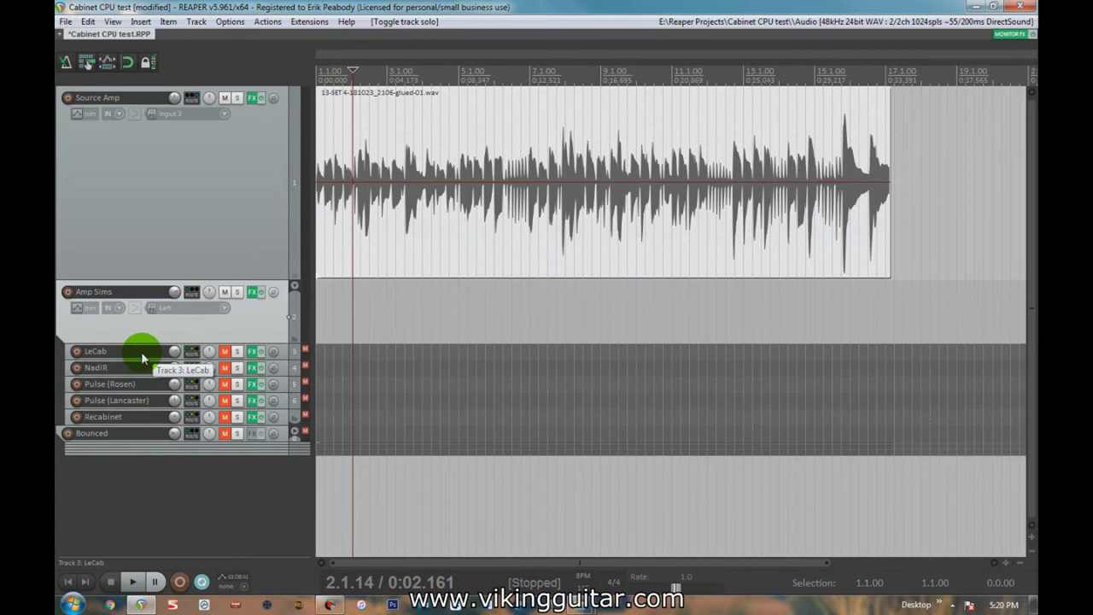
left_click_drag(141, 352, 158, 336)
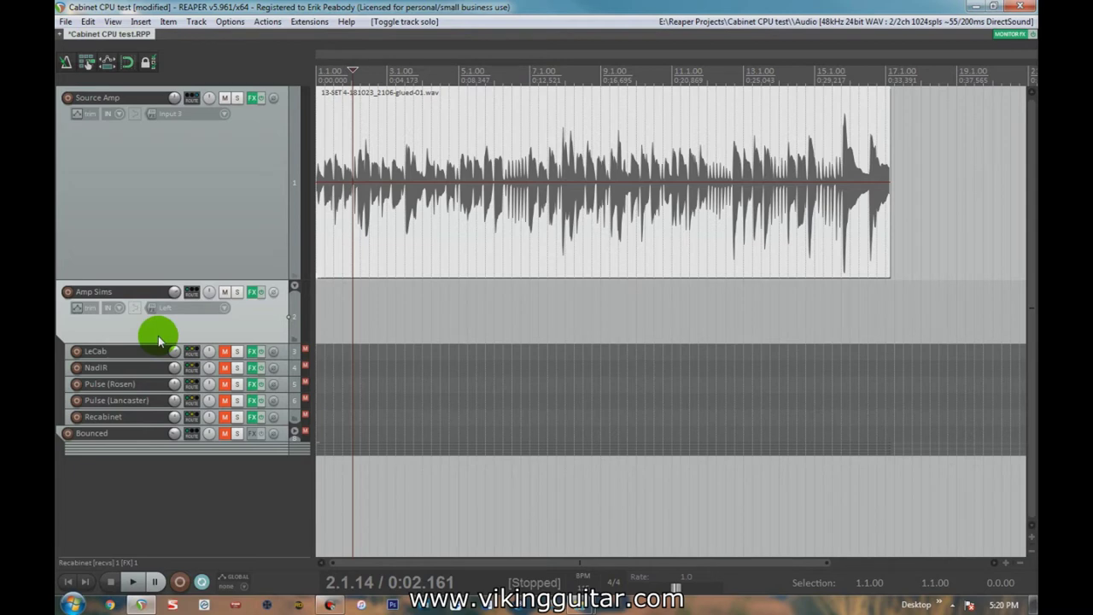
left_click(252, 355)
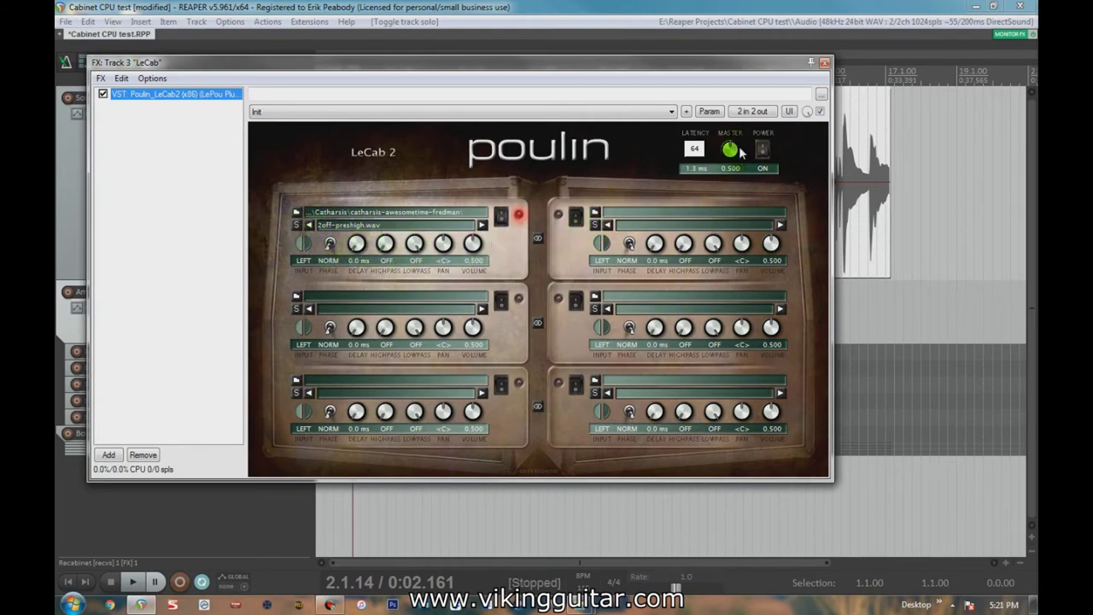
left_click(824, 62)
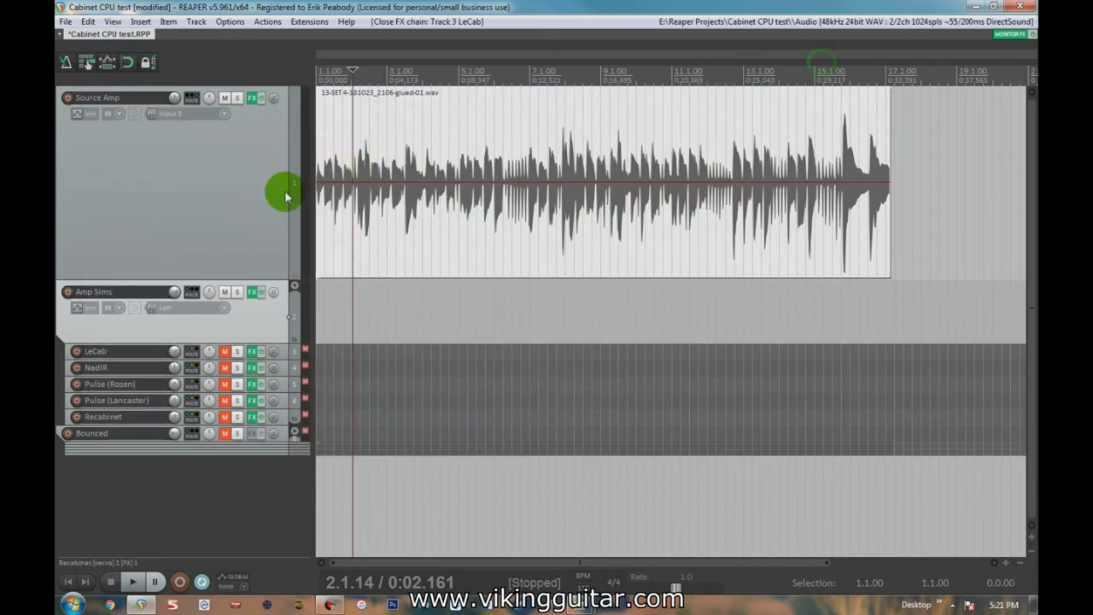
left_click(252, 367)
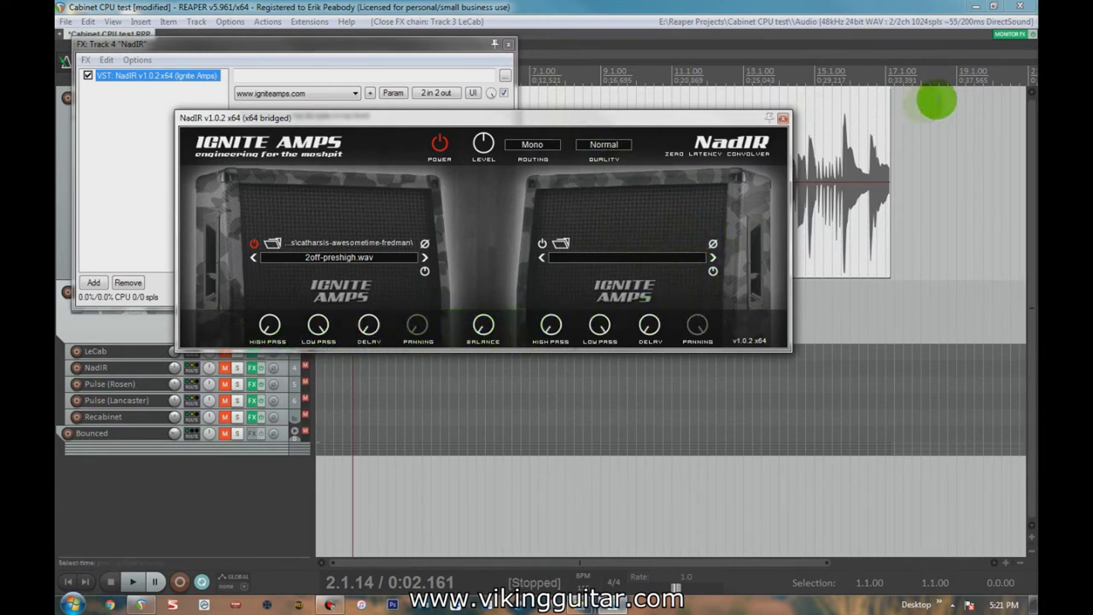
left_click(784, 122)
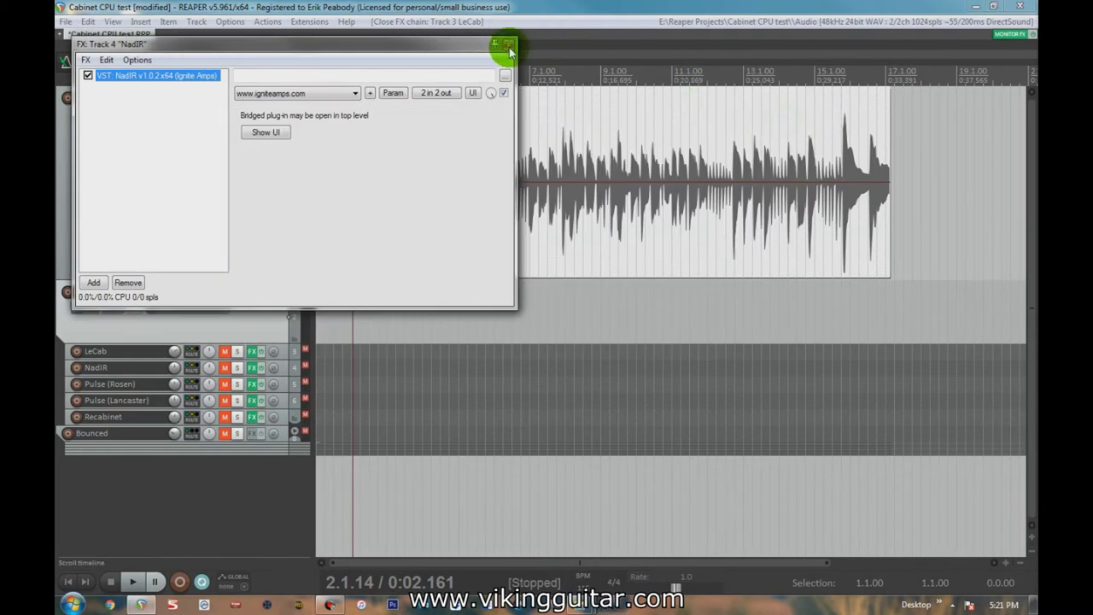
left_click(508, 43)
left_click(249, 384)
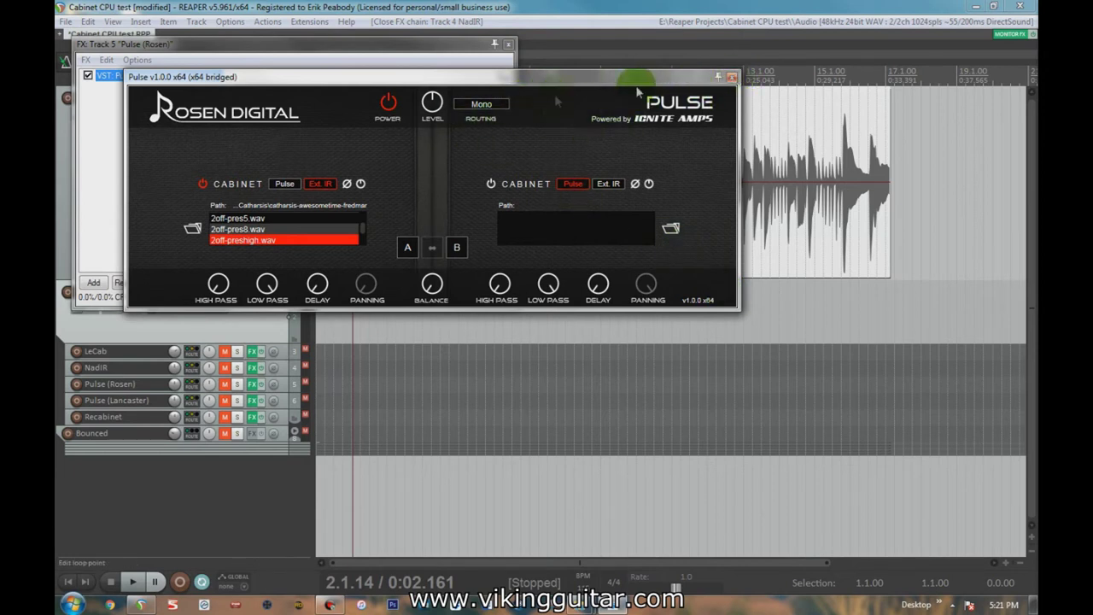
left_click(732, 77)
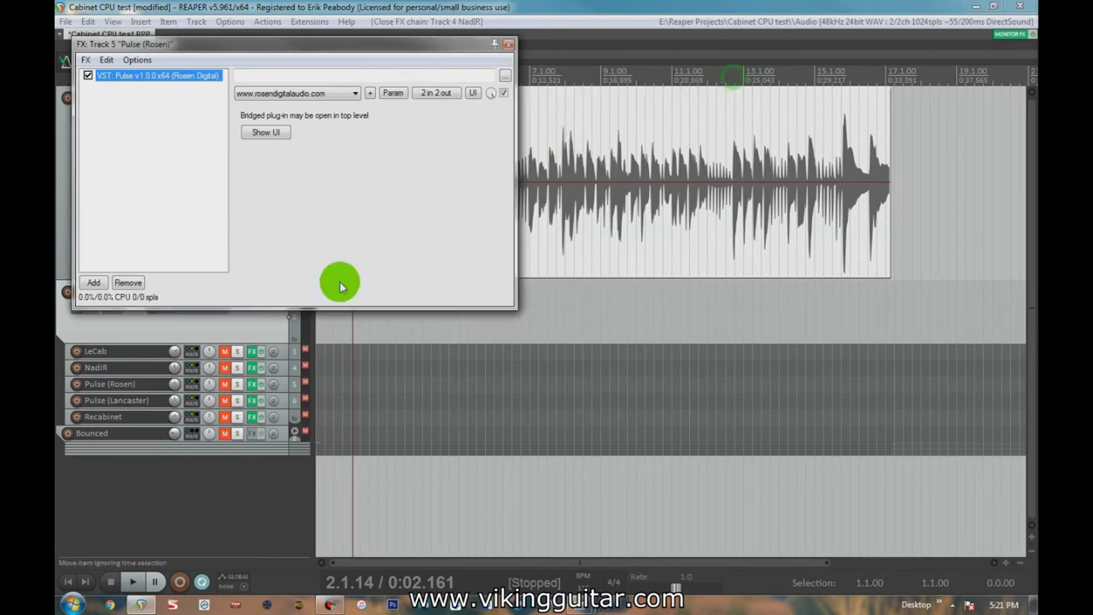
left_click(509, 43)
left_click(252, 367)
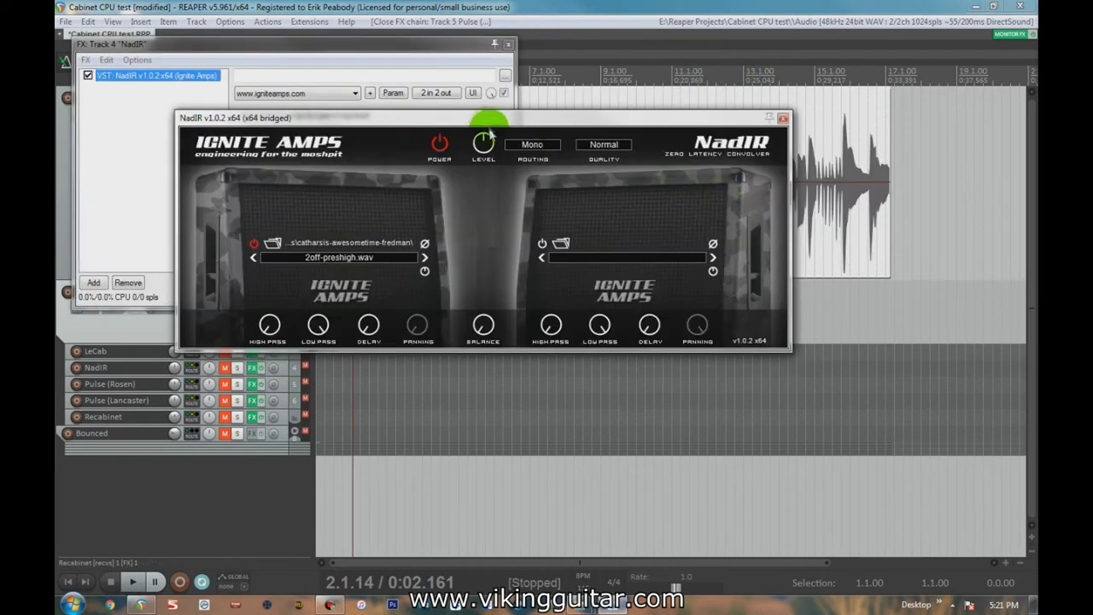
left_click(604, 145)
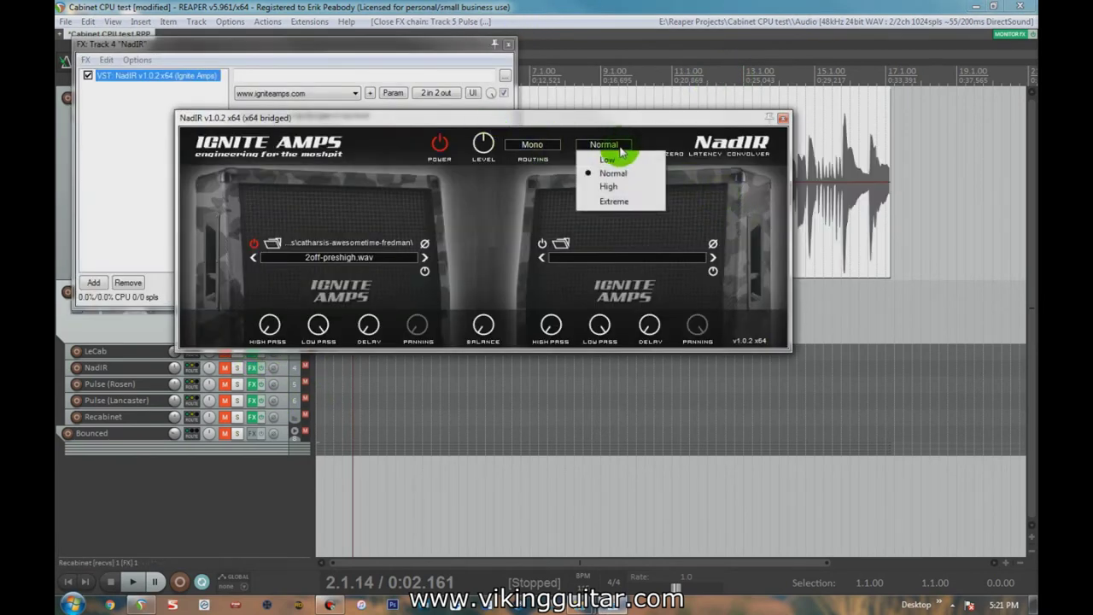
left_click(657, 123)
left_click(784, 118)
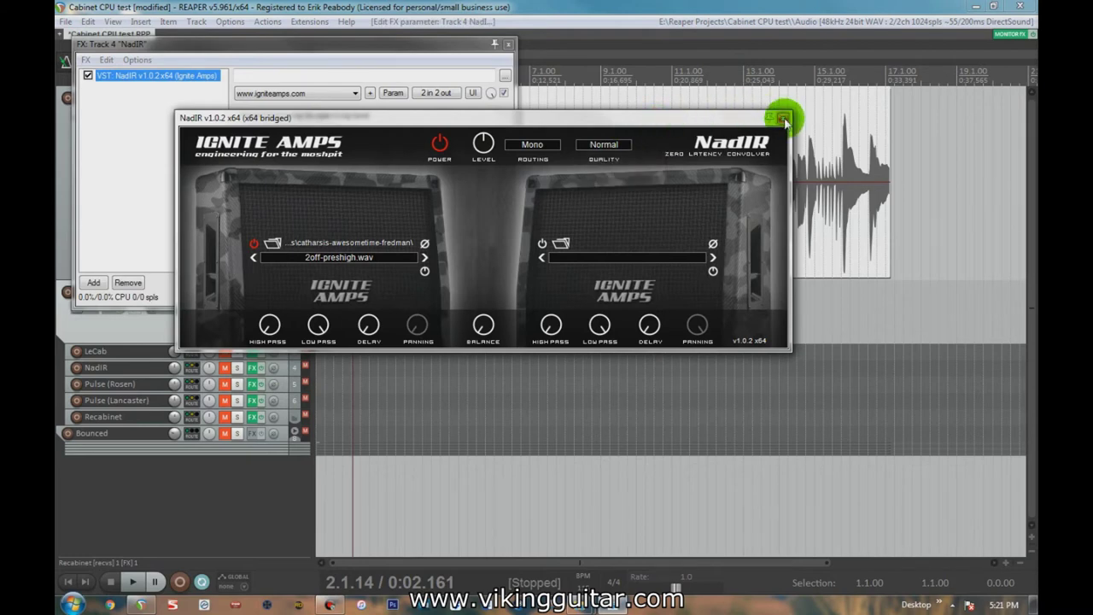
left_click(509, 43)
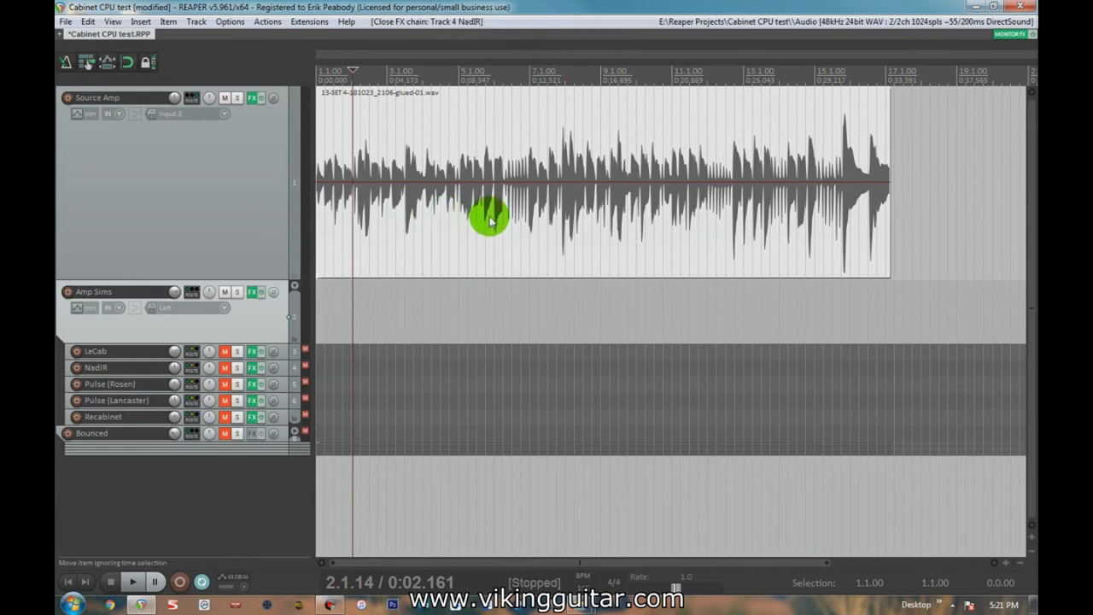
Select NadIR and Pulse (Lancaster), briefly opening and closing the Pulse (Lancaster) effect chain.
left_click(111, 372)
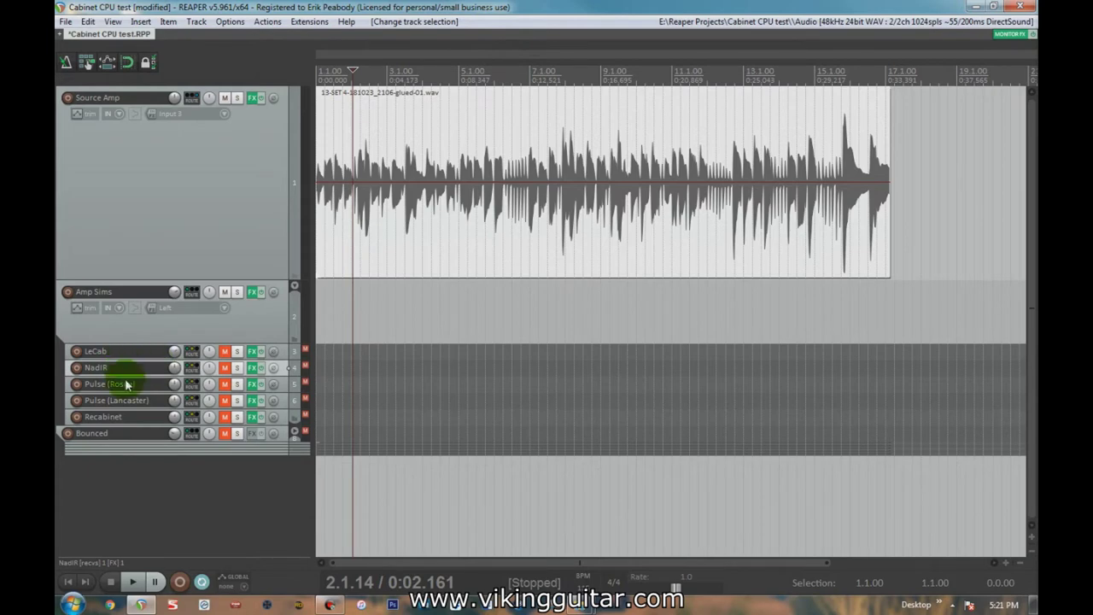
left_click(142, 403)
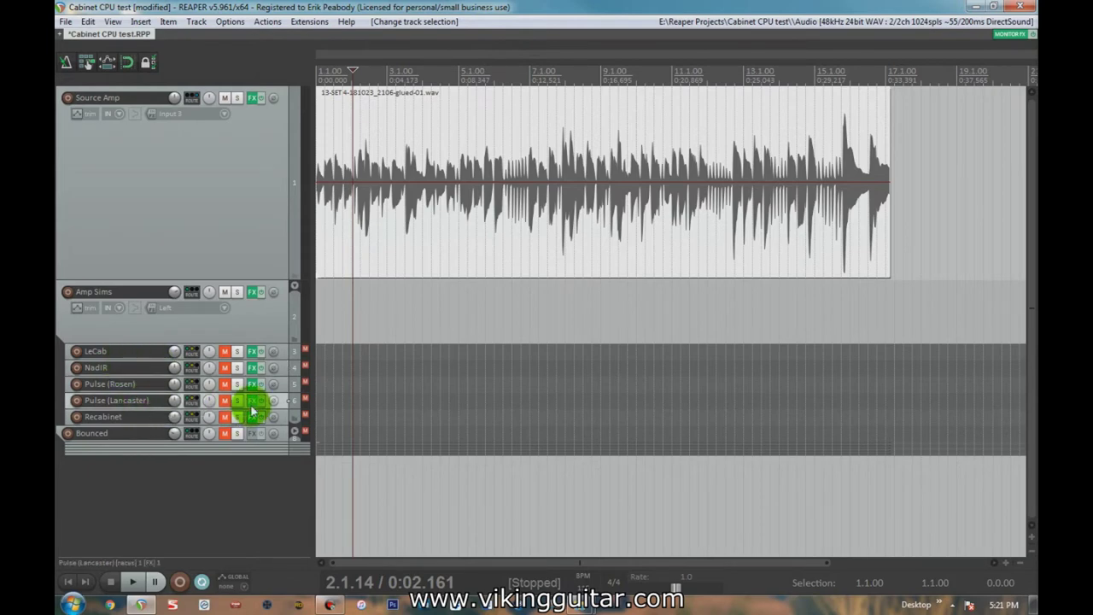
left_click(252, 401)
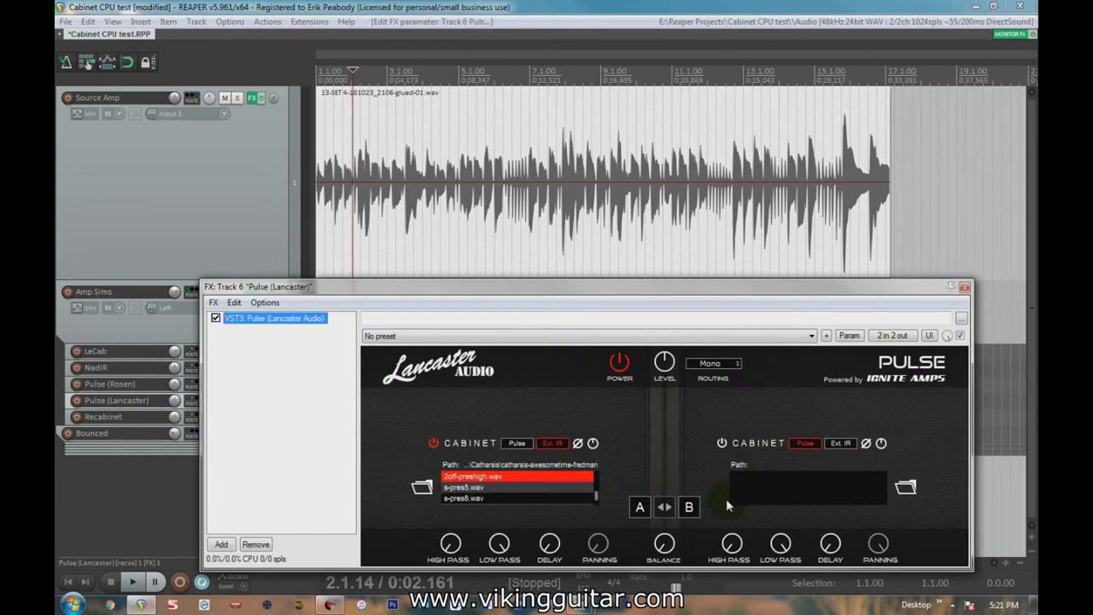
key("Escape")
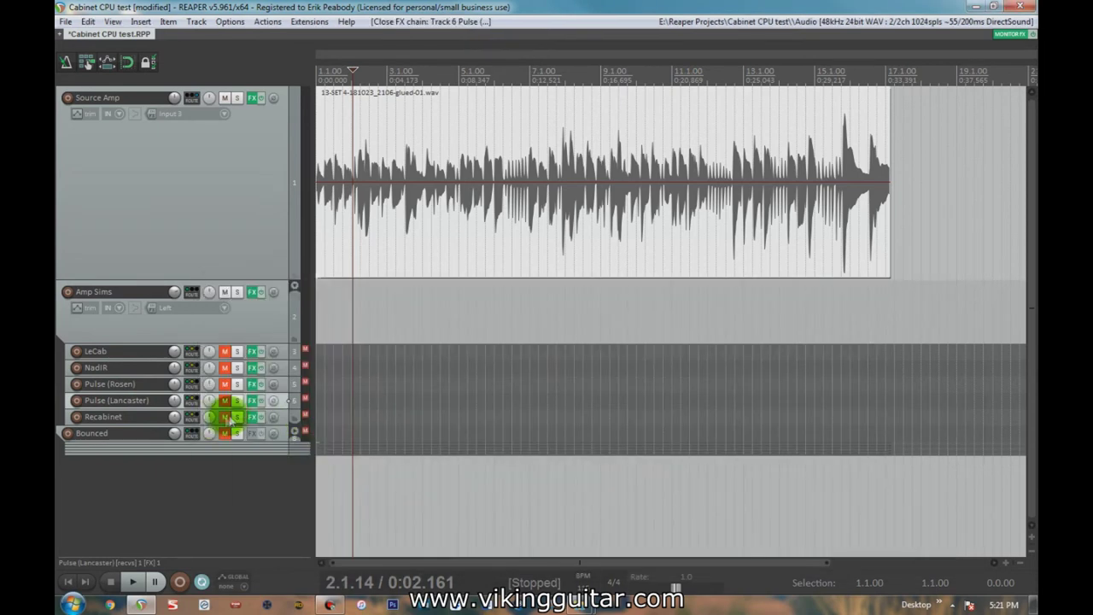
Check Recabinet's Options tab and default IR path, then close the plugin window.
left_click(252, 419)
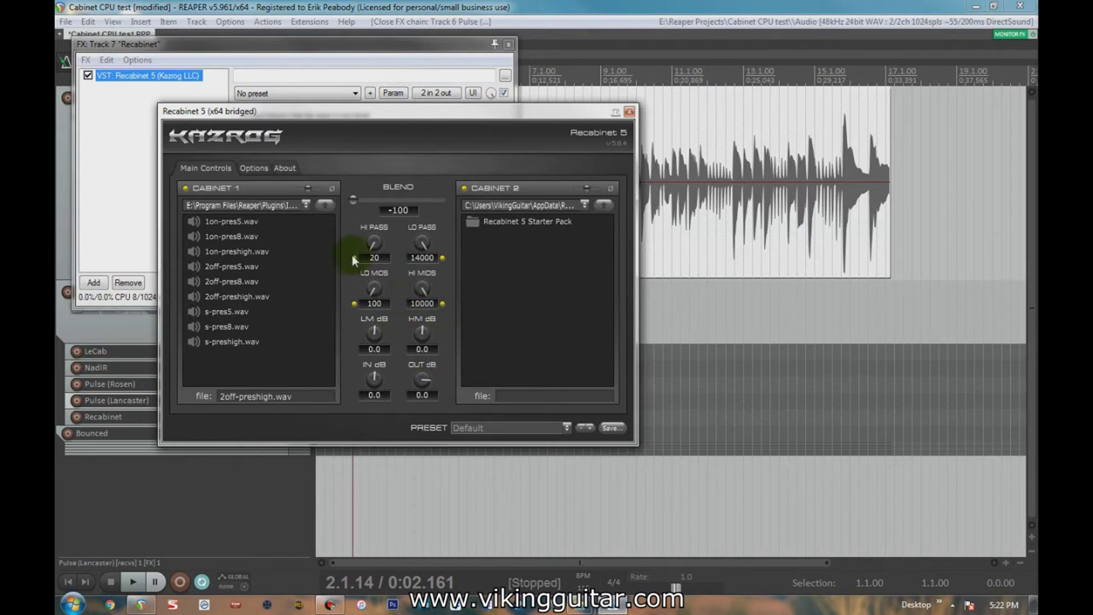
left_click(254, 169)
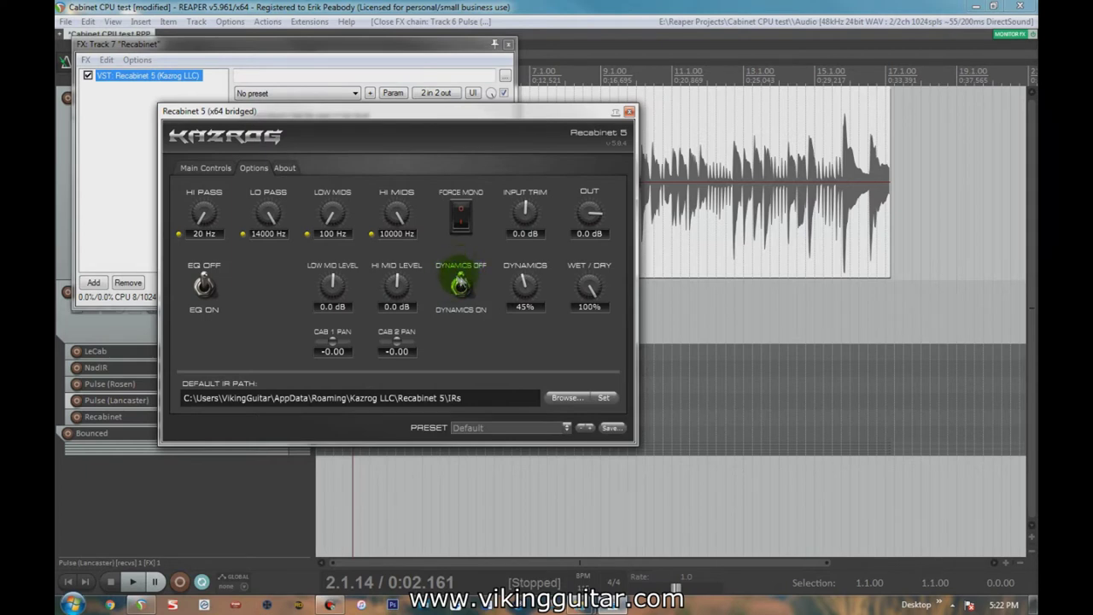
left_click(630, 112)
Close the Recabinet FX chain and unmute the LeCab through Recabinet cabinet tracks.
left_click(508, 43)
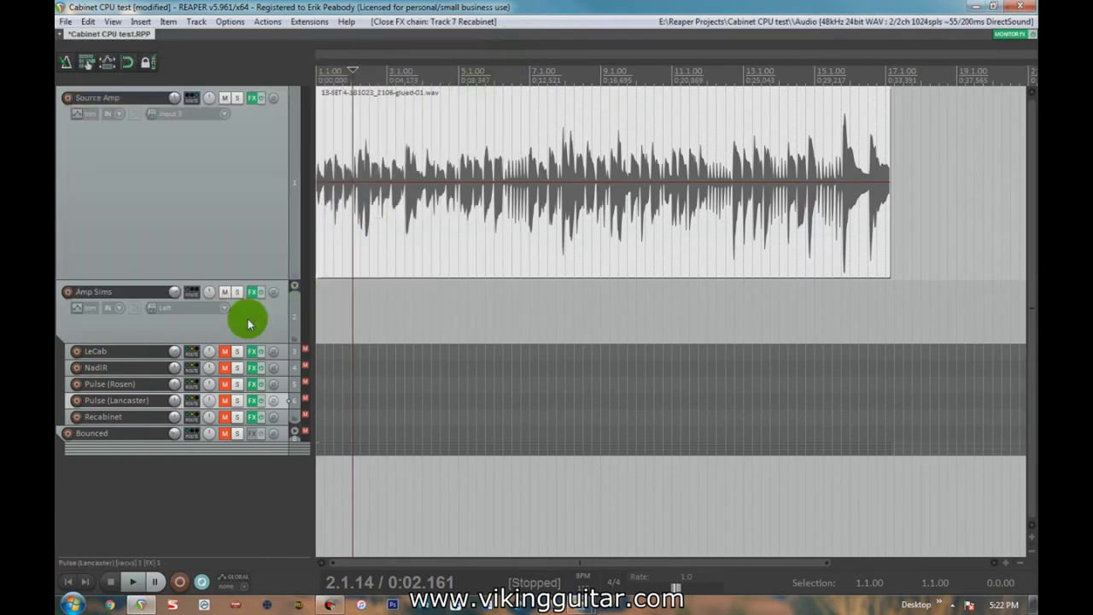
left_click(128, 351)
left_click(142, 417, "shift")
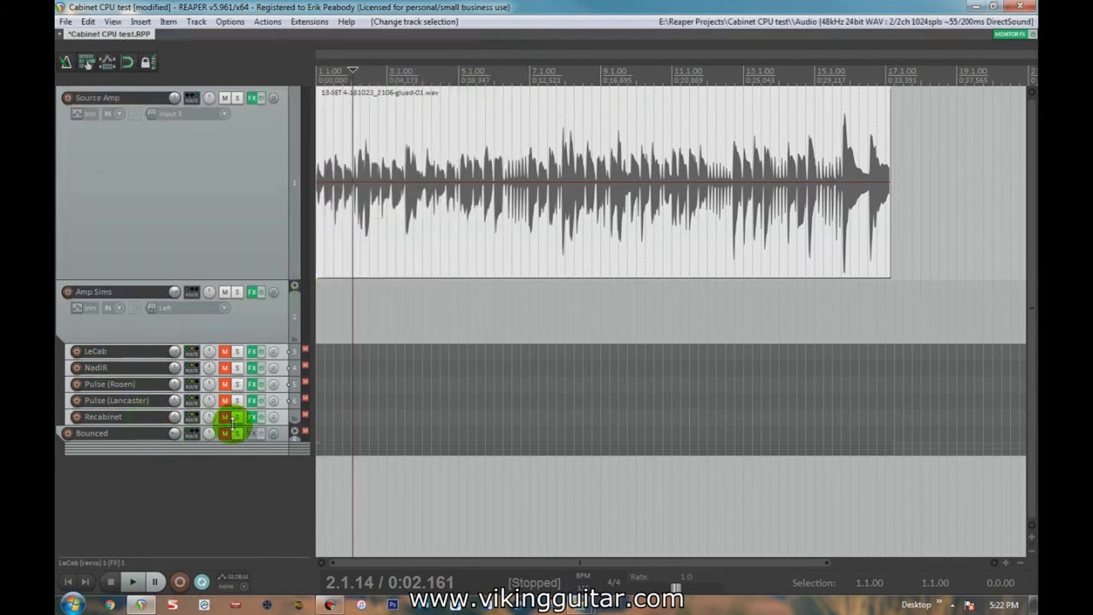
left_click(224, 418)
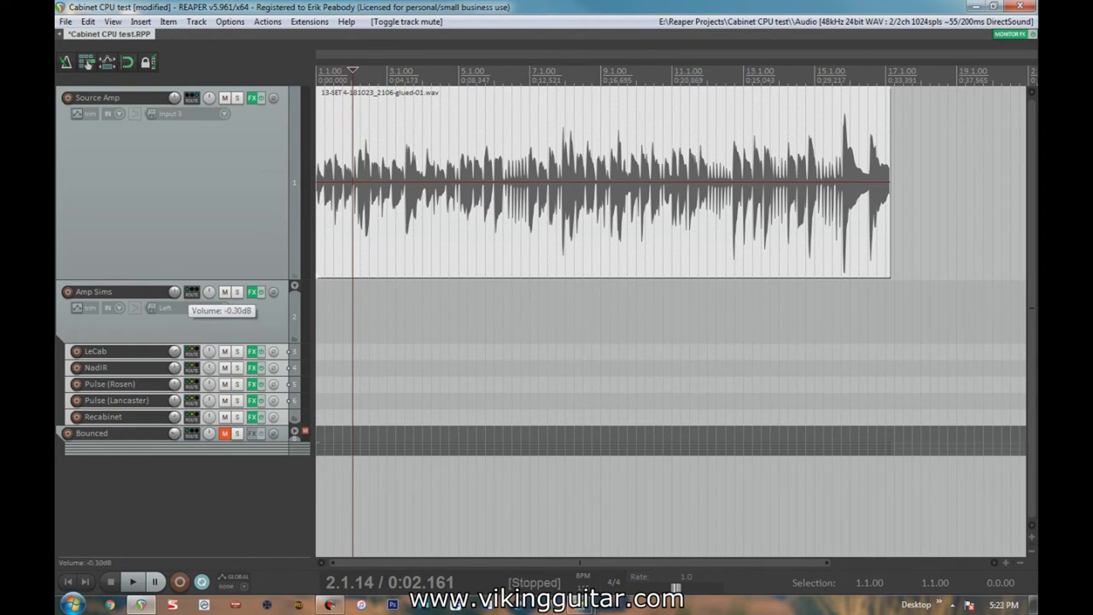
Set Amp Sims volume to about -0.3 dB, play briefly, and show per-track CPU usage.
left_click_drag(174, 291, 176, 288)
key("space")
key("space")
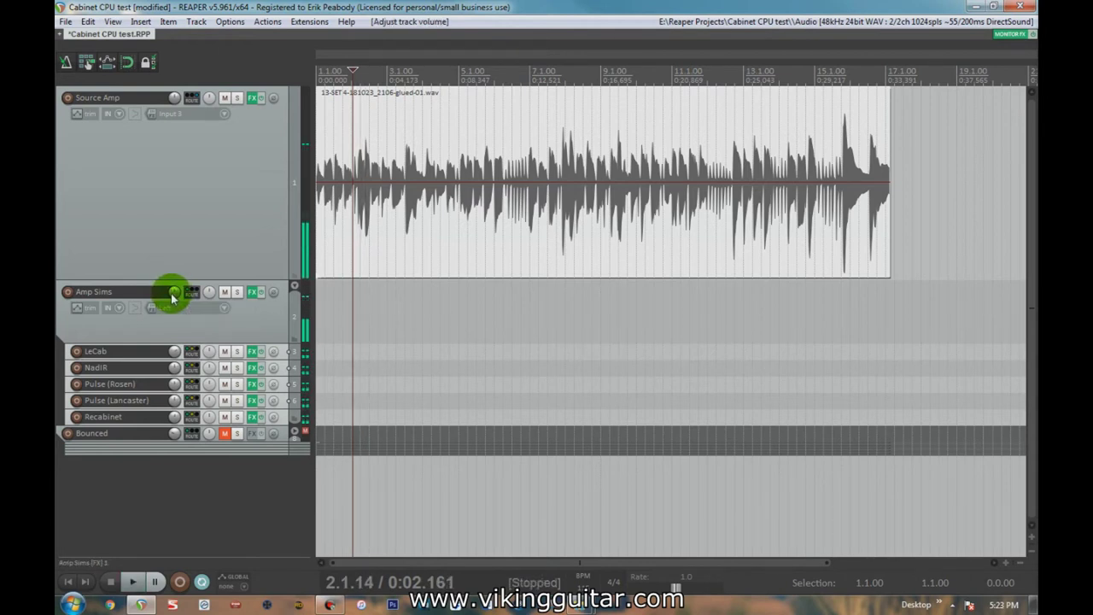
mouse_move(177, 299)
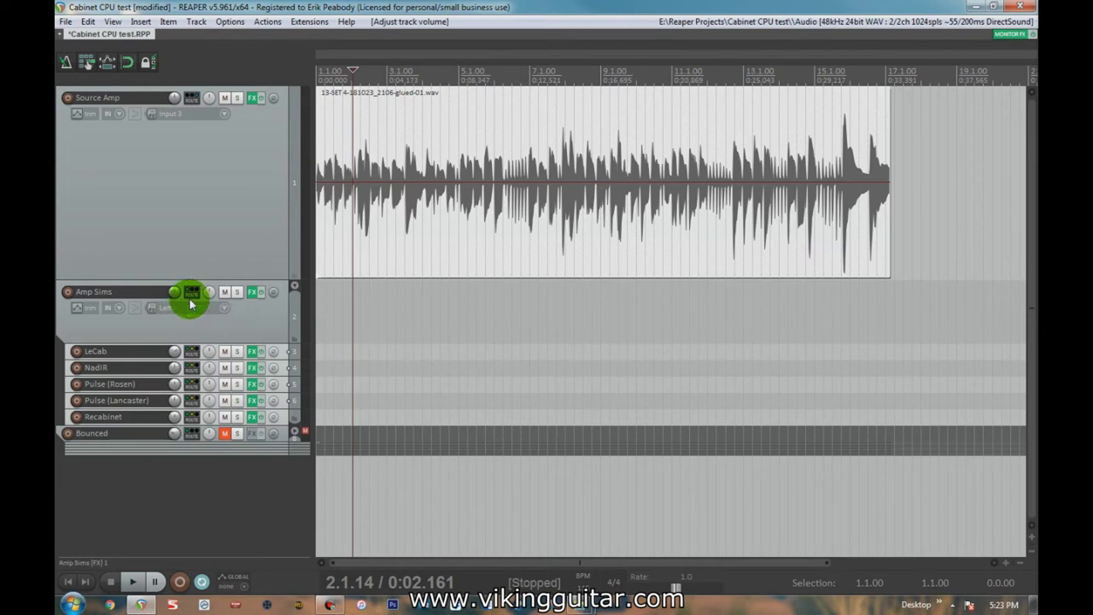
key("ctrl+alt+p")
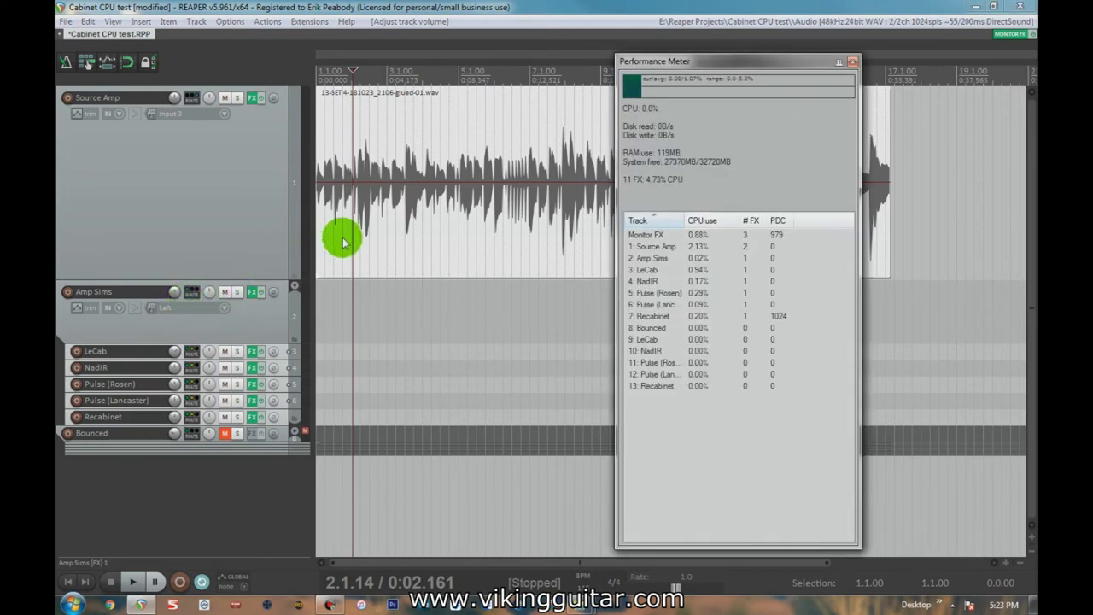
Look through the Performance Meter's options, then return the project to its start.
left_click(112, 22)
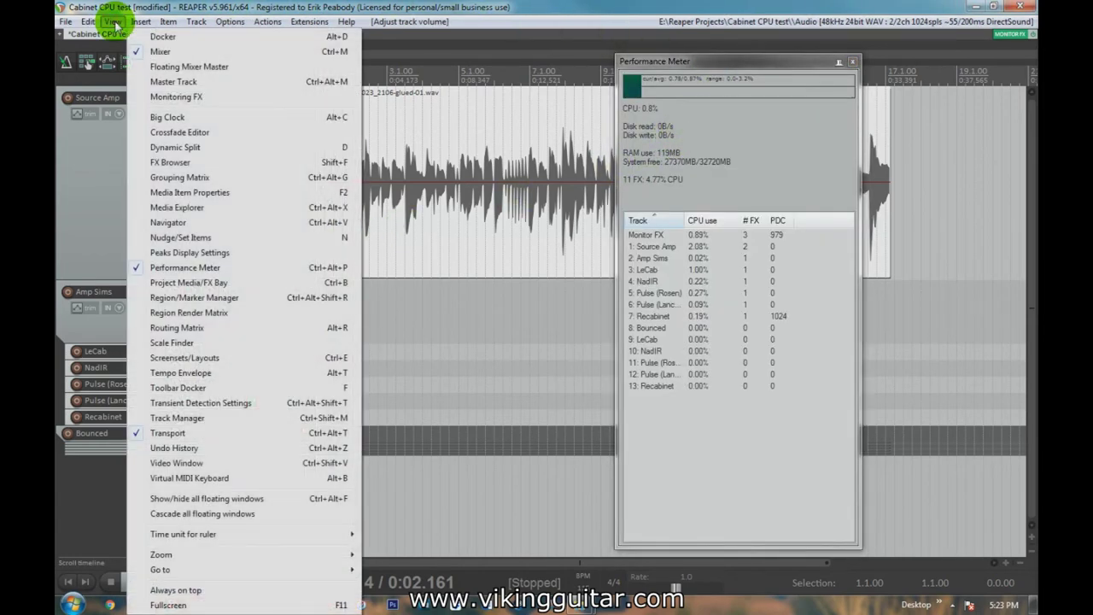
left_click(93, 251)
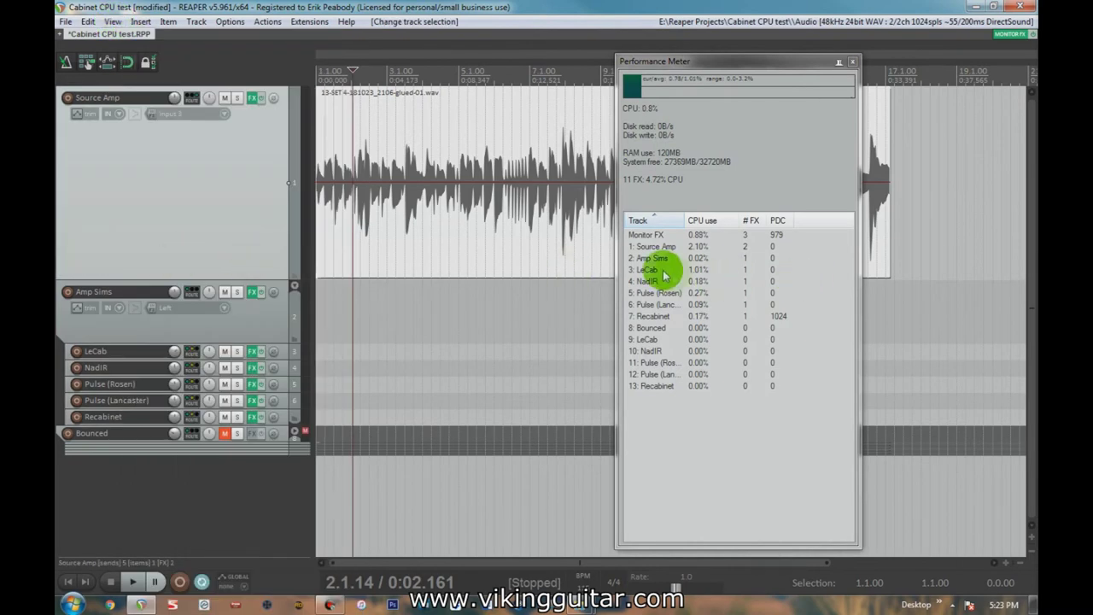
left_click(694, 270)
left_click(795, 439)
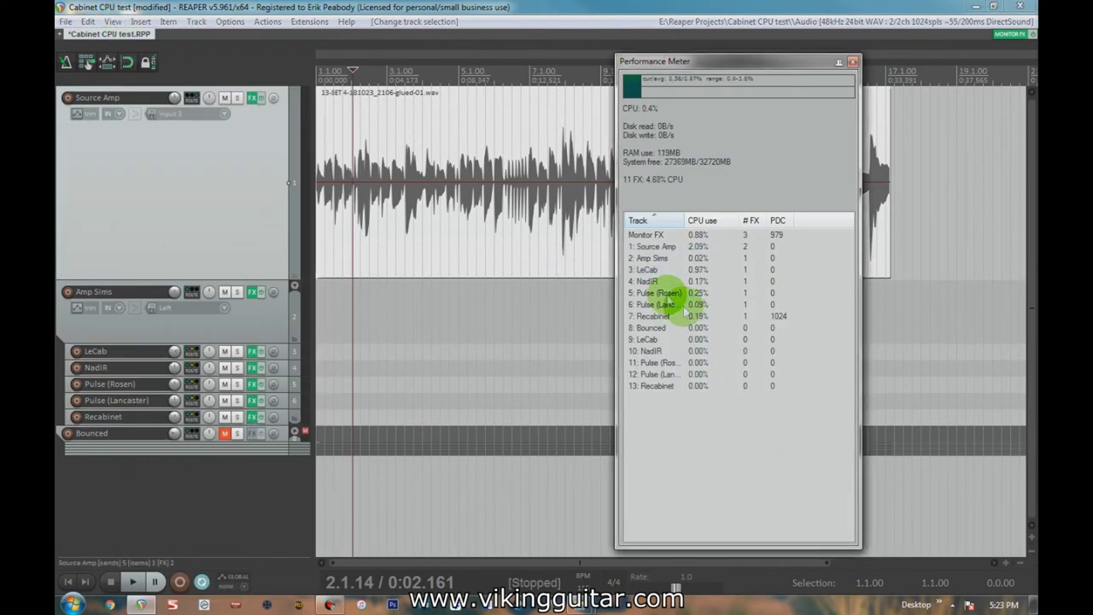
left_click(187, 220)
key("Home")
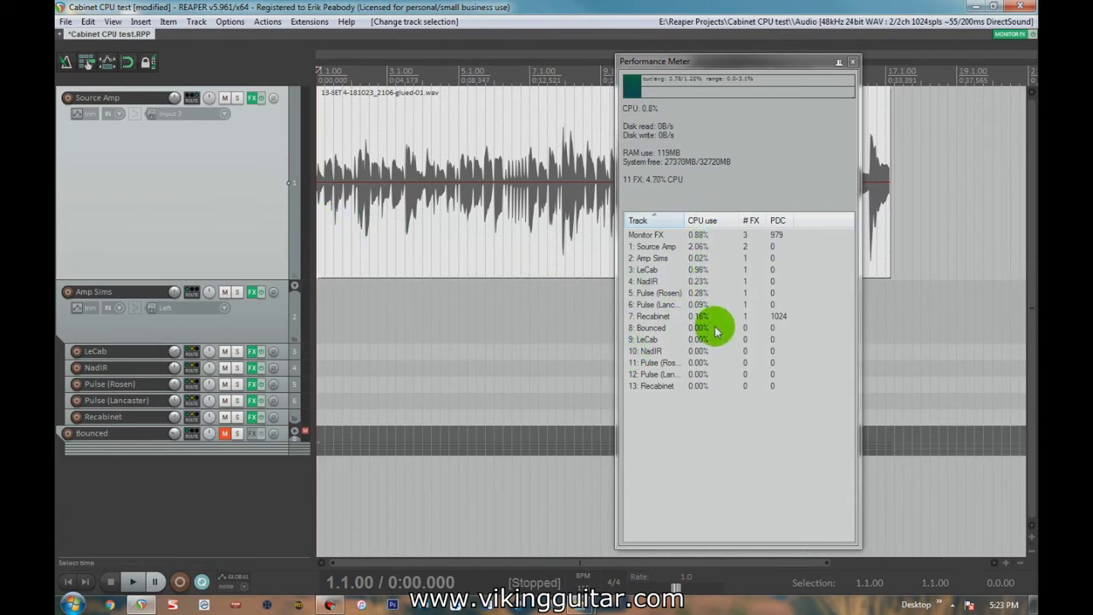
Select the LeCab to Recabinet CPU rows and play the project to measure their load.
left_click(649, 270)
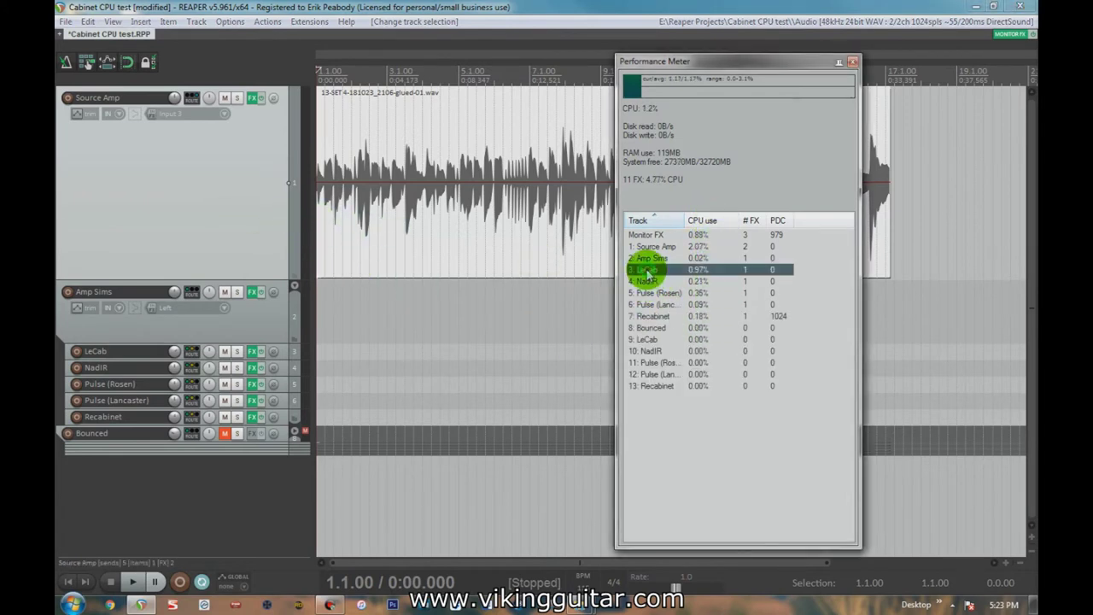
left_click(652, 318, "shift")
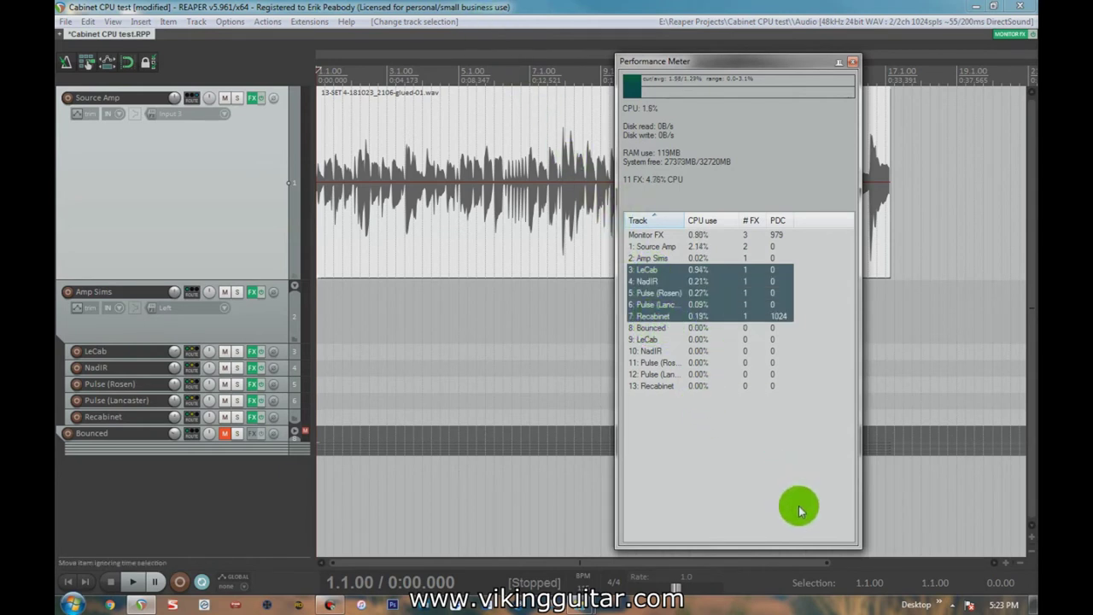
key("space")
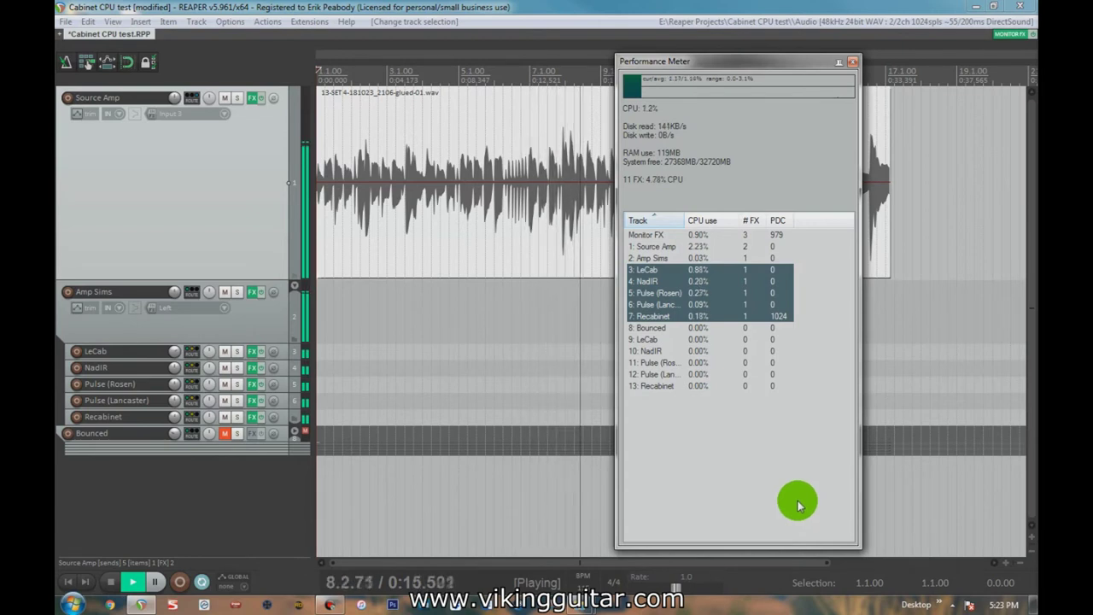
key("space")
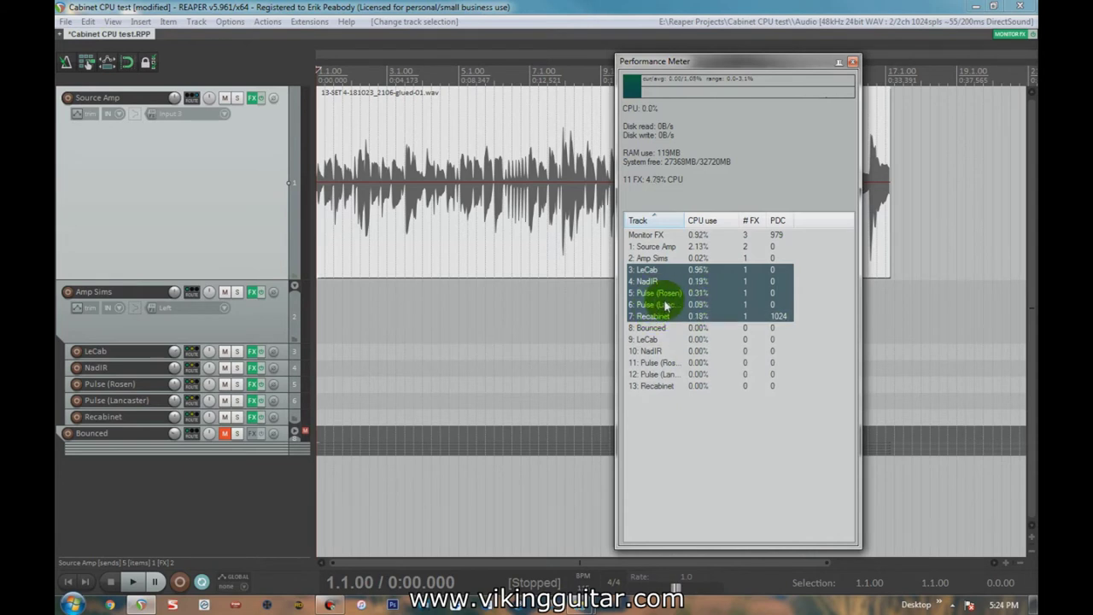
Single out the Pulse (Lancaster) CPU row, then close the Performance Meter.
left_click(716, 306)
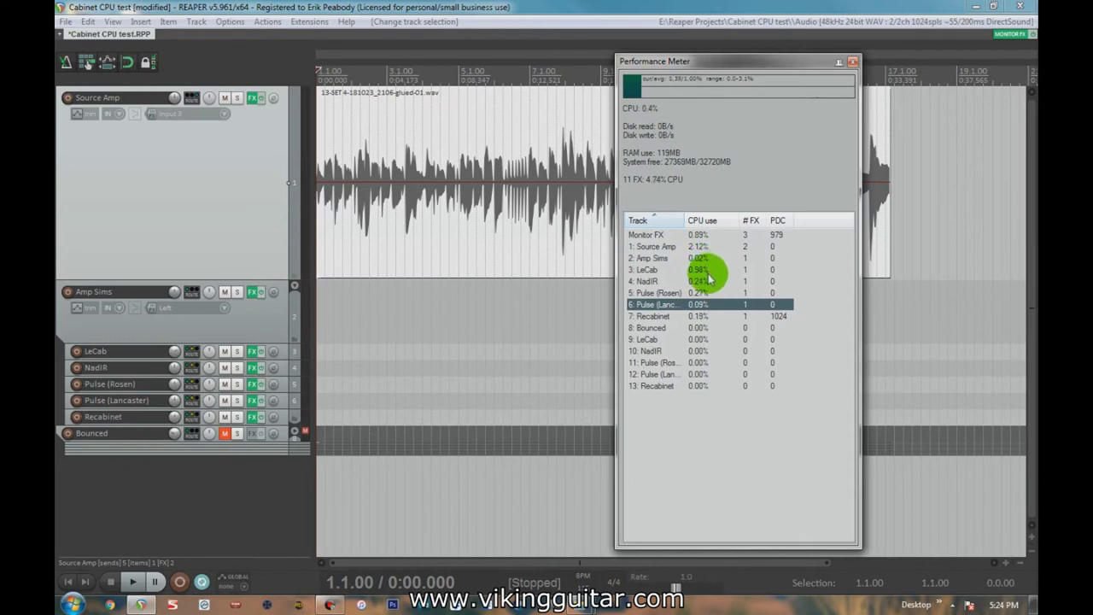
left_click(707, 271)
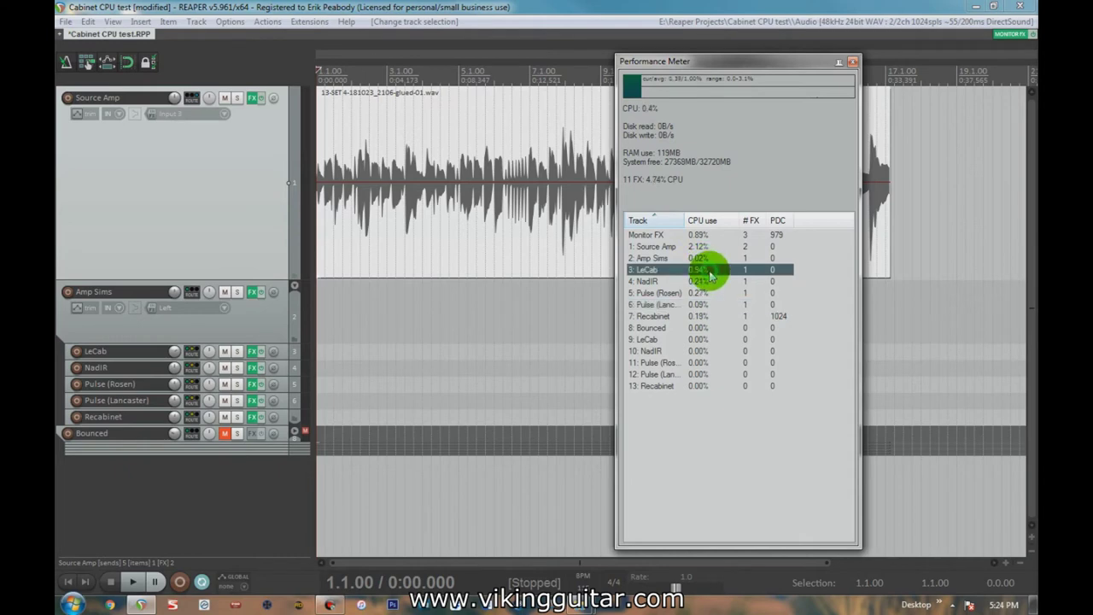
left_click(852, 62)
Shrink the Source Amp and Amp Sims tracks and mute Amp Sims through Recabinet.
left_click_drag(98, 284, 117, 102)
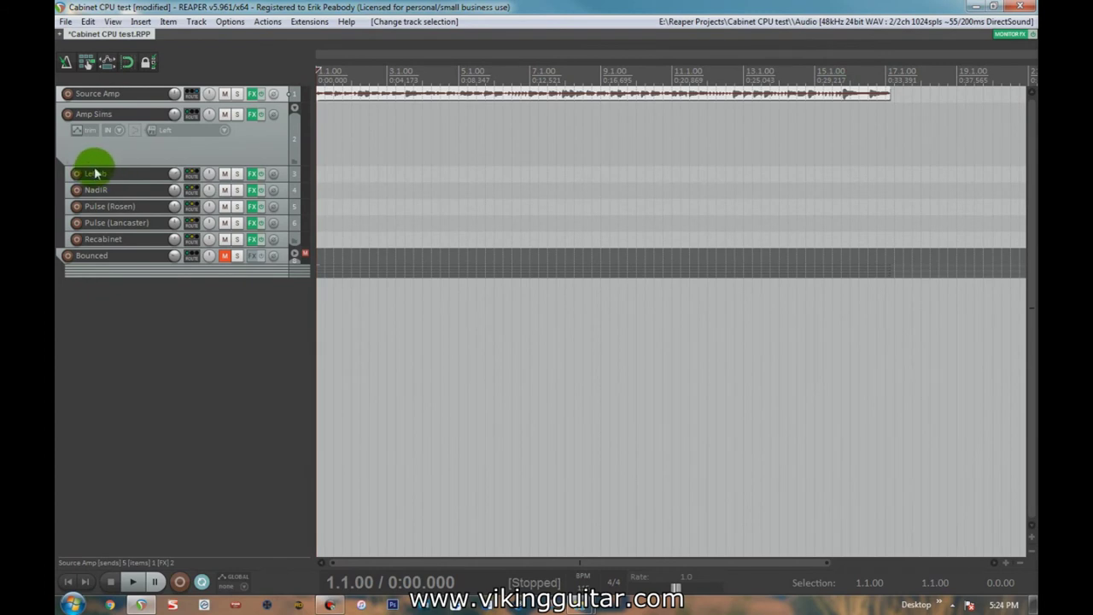
left_click_drag(95, 162, 105, 114)
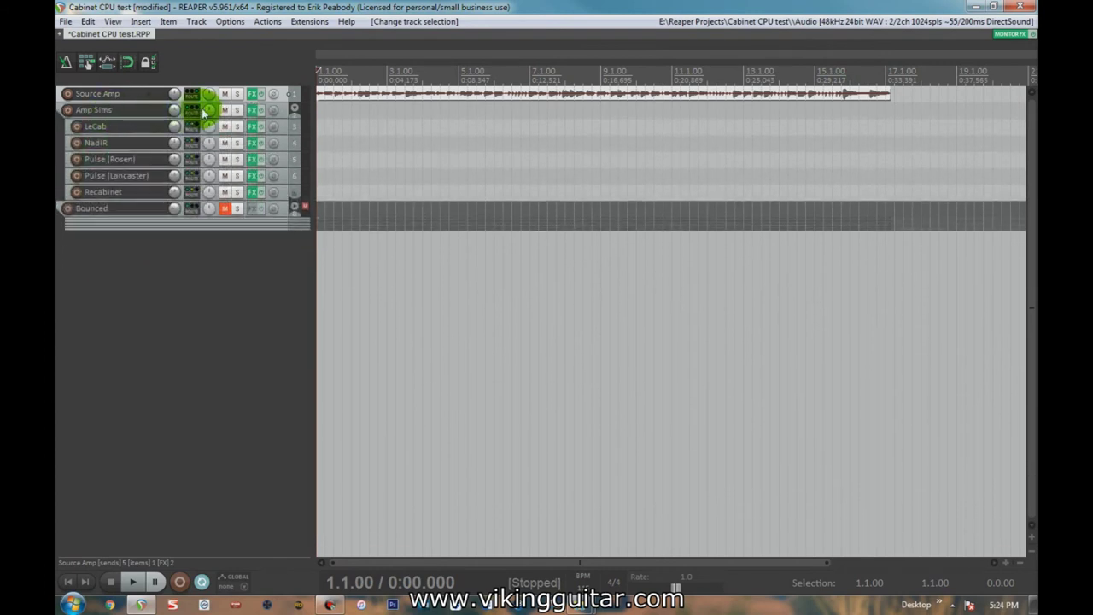
left_click(107, 192, "shift")
left_click(223, 191)
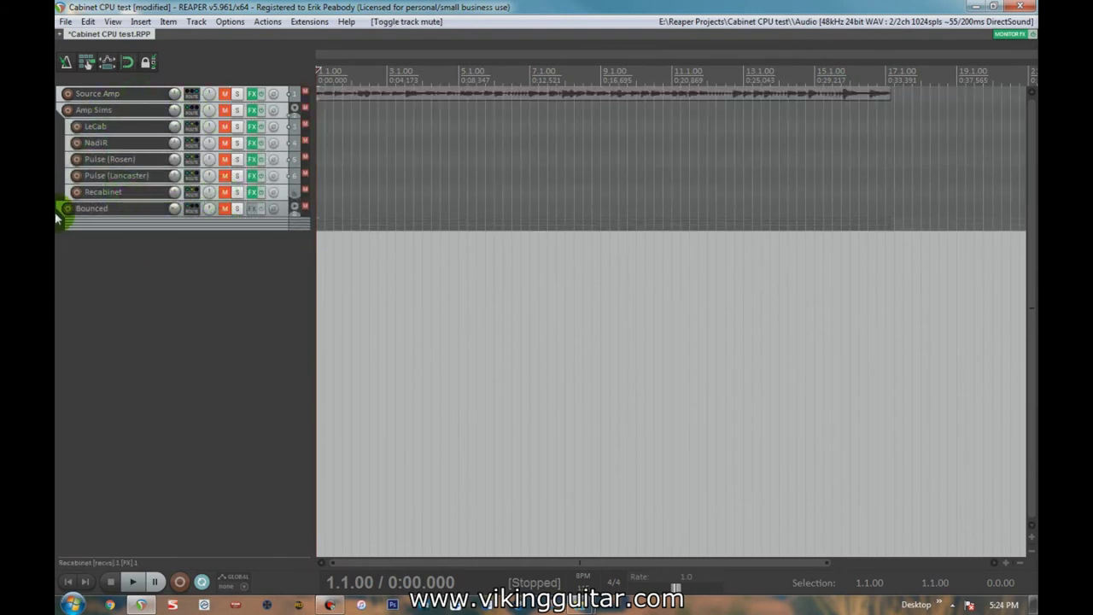
Expand the Bounced folder, enlarge its stems, and set the edit position near 0:05.296.
left_click(294, 207)
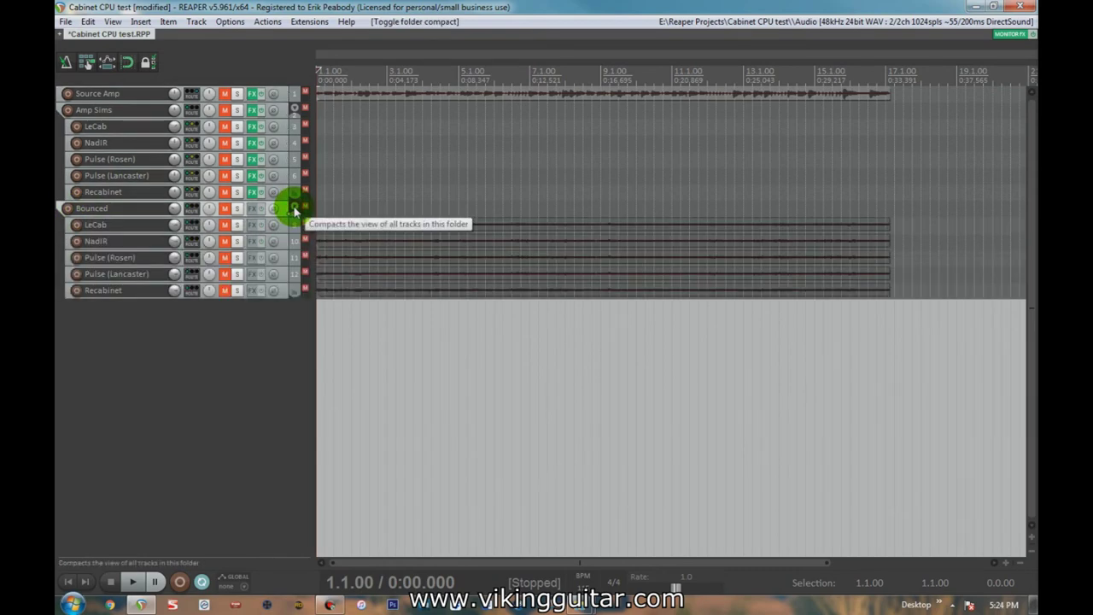
scroll(57, 274, "up", 6)
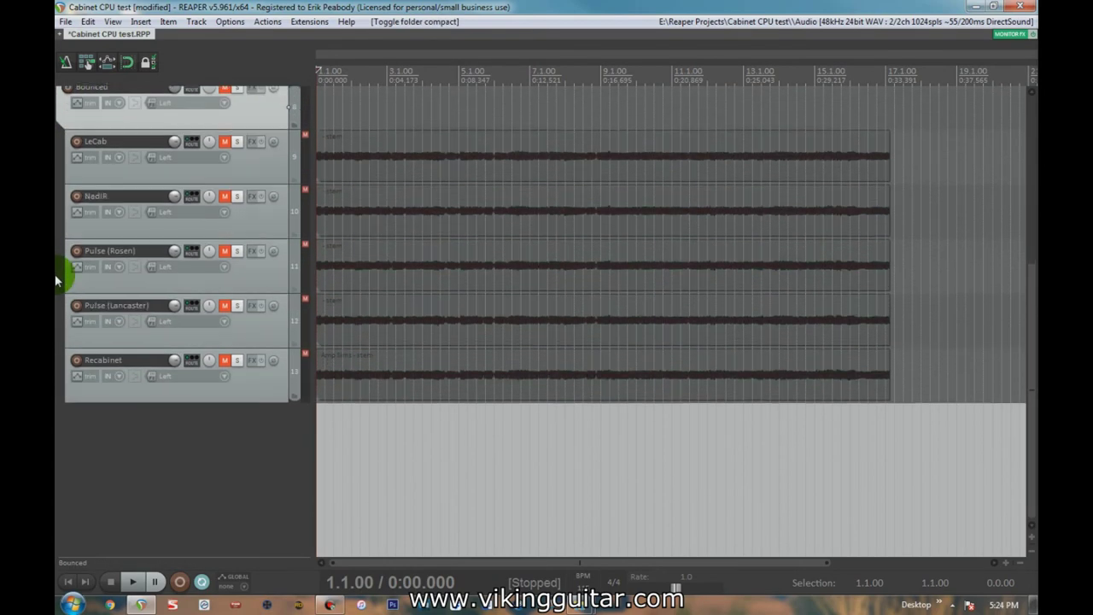
scroll(56, 315, "up", 3)
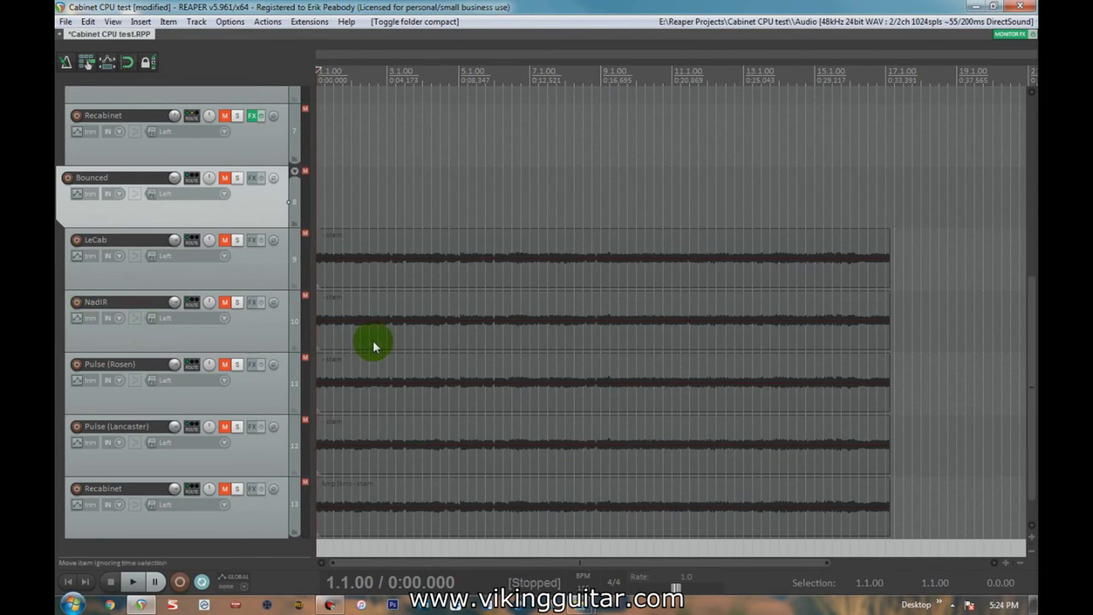
left_click(373, 345)
scroll(476, 391, "down", 2)
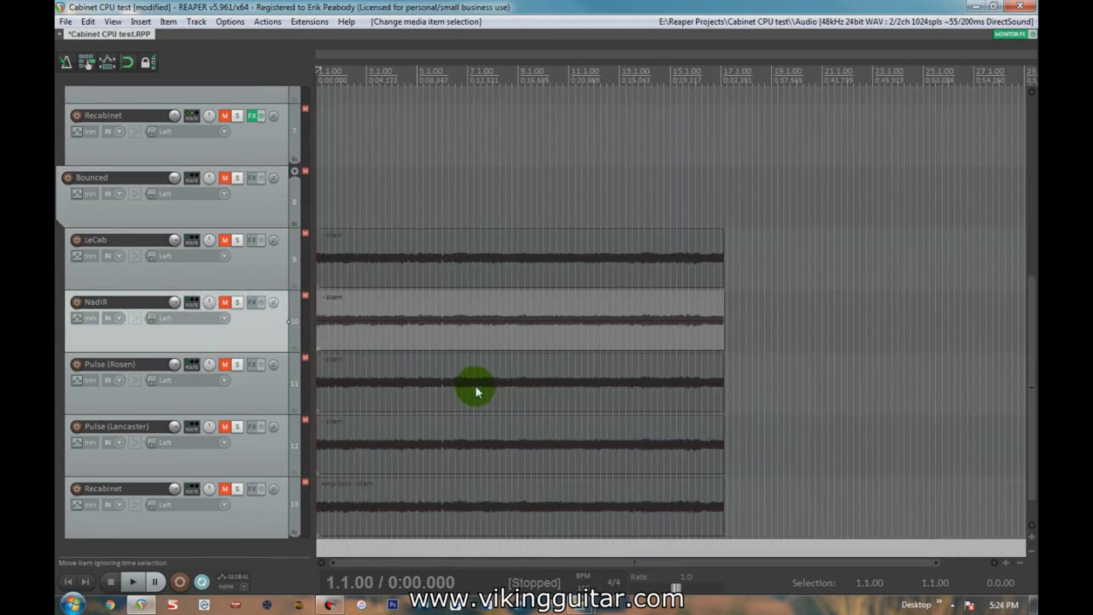
left_click(383, 345)
Zoom in on the stems and place the edit position on the NadIR waveform peak.
scroll(427, 376, "up", 2)
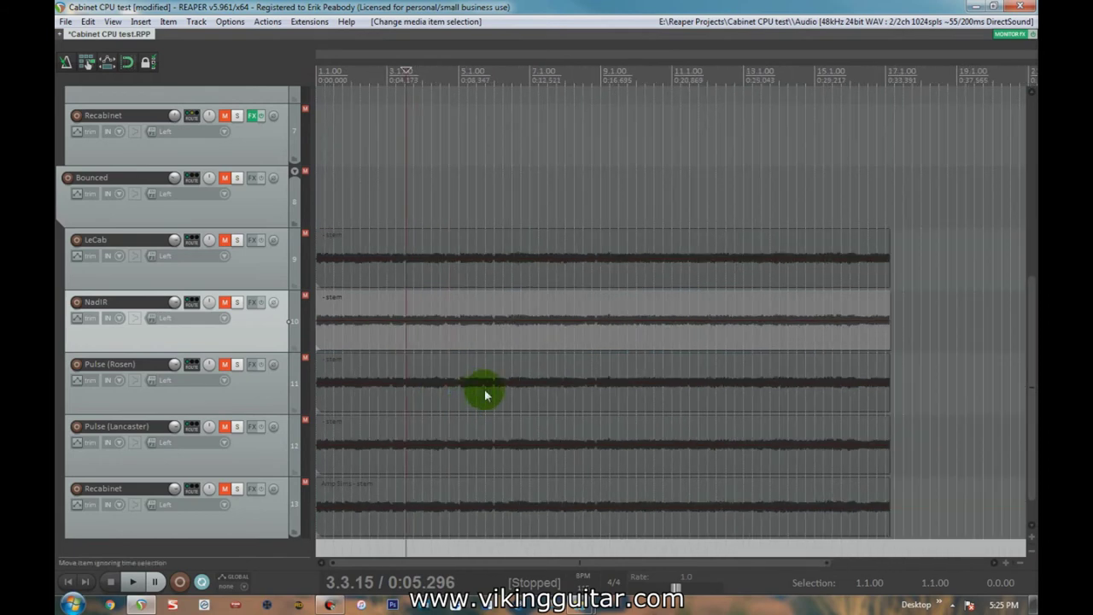
key("Home")
scroll(484, 394, "up", 8)
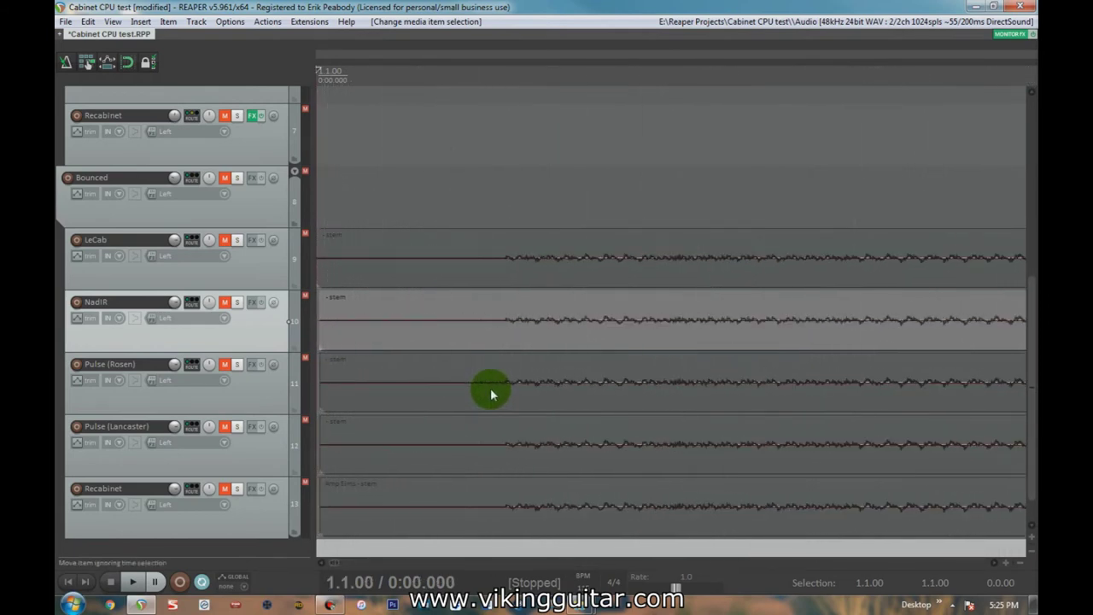
scroll(491, 359, "up", 6)
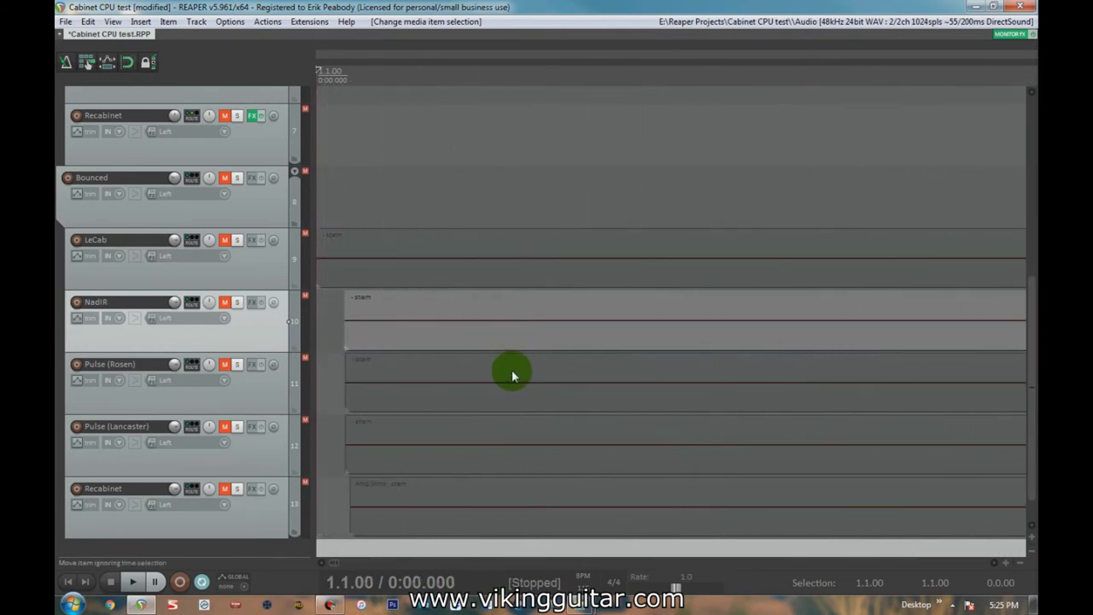
scroll(516, 380, "down", 8)
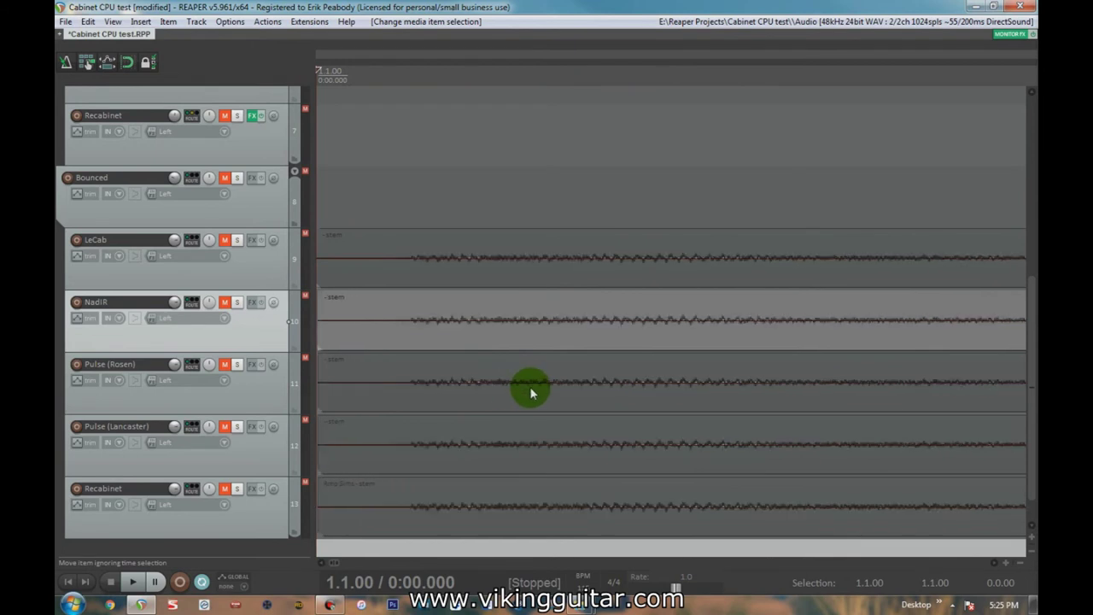
left_click(629, 338)
scroll(639, 341, "up", 8)
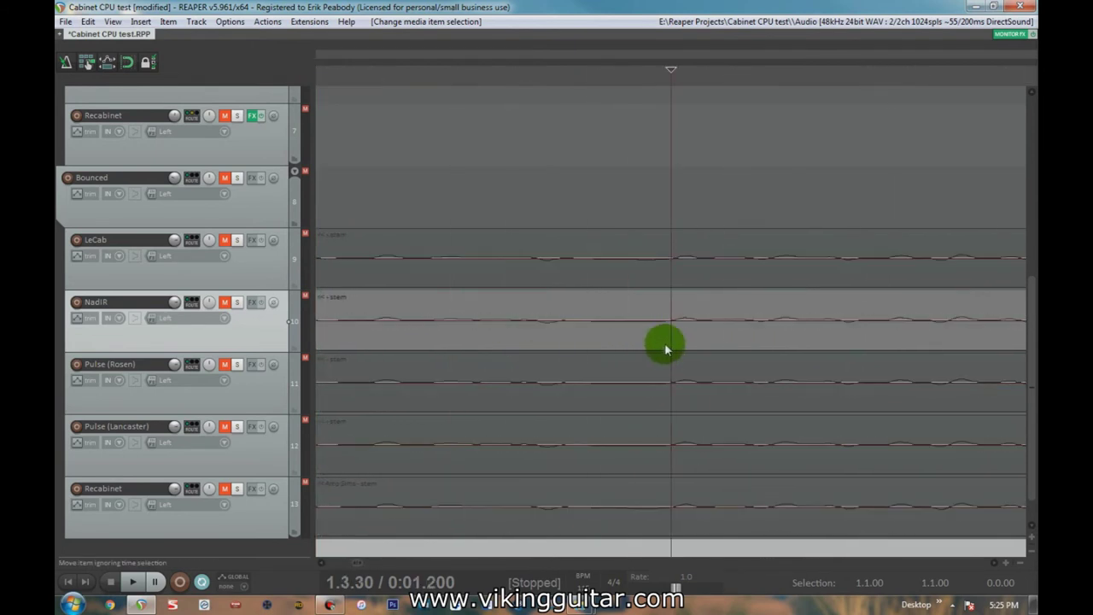
left_click_drag(666, 346, 686, 337)
Zoom further, shift the stem items slightly later, then zoom out to the project start.
scroll(685, 337, "up", 6)
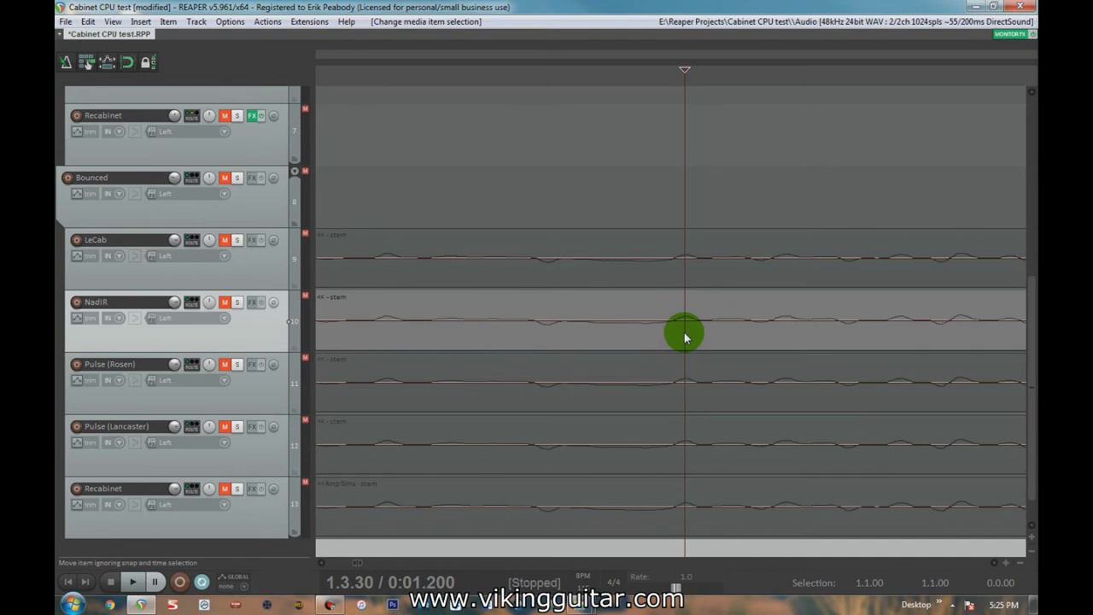
scroll(684, 333, "up", 5)
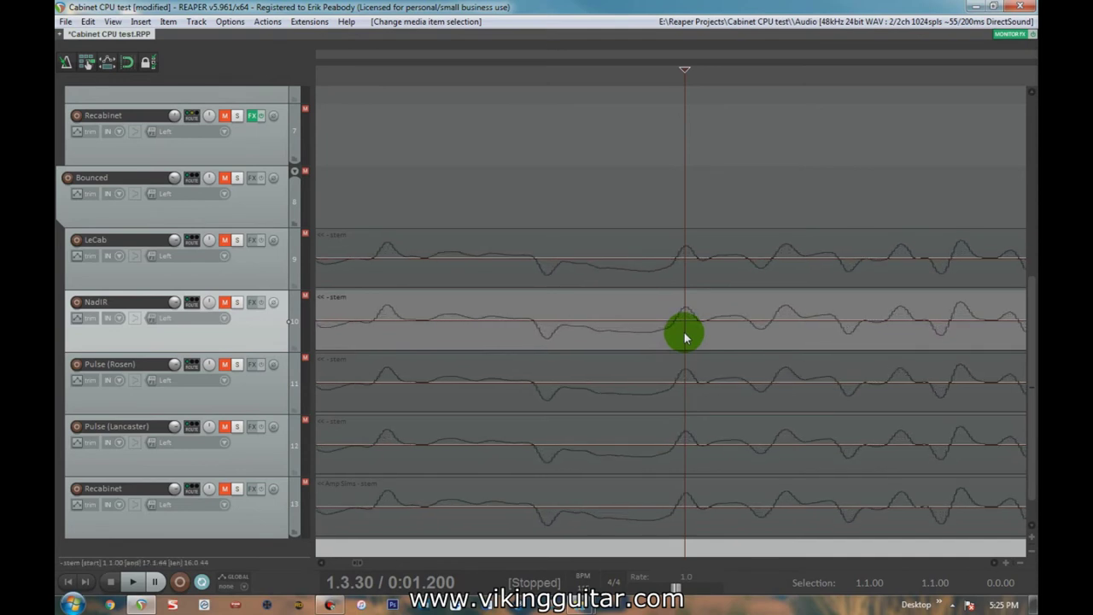
scroll(685, 333, "up", 5)
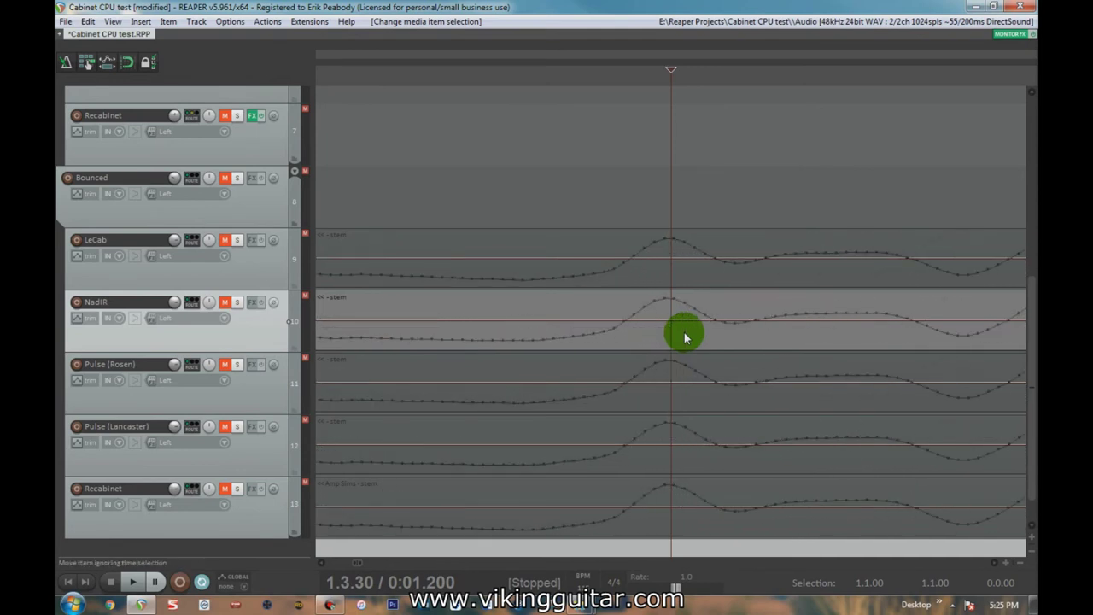
left_click_drag(664, 301, 668, 475)
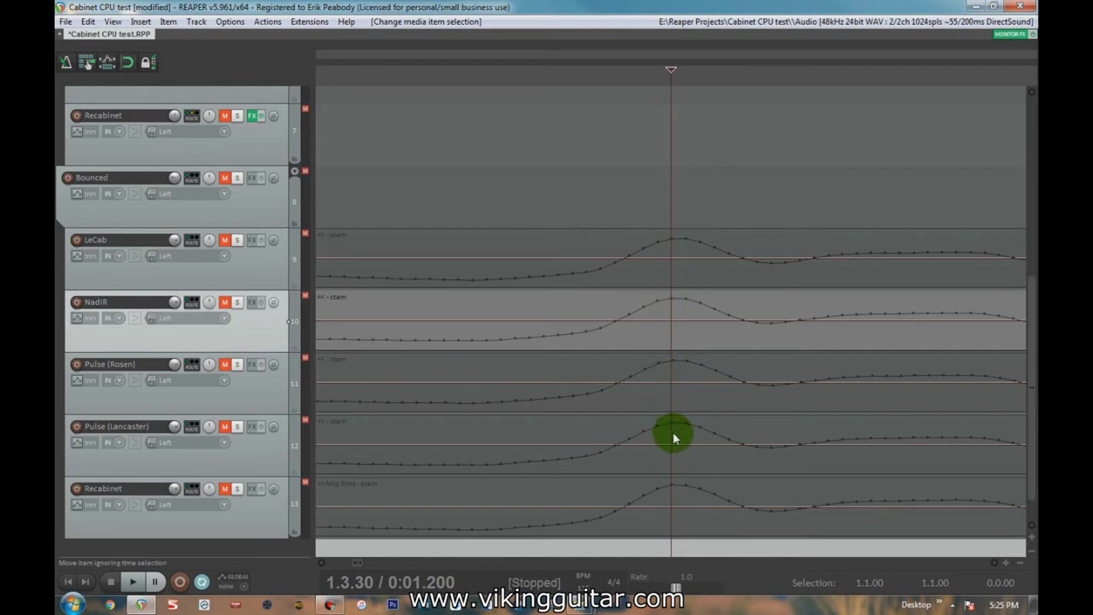
scroll(673, 438, "down", 10)
key("Home")
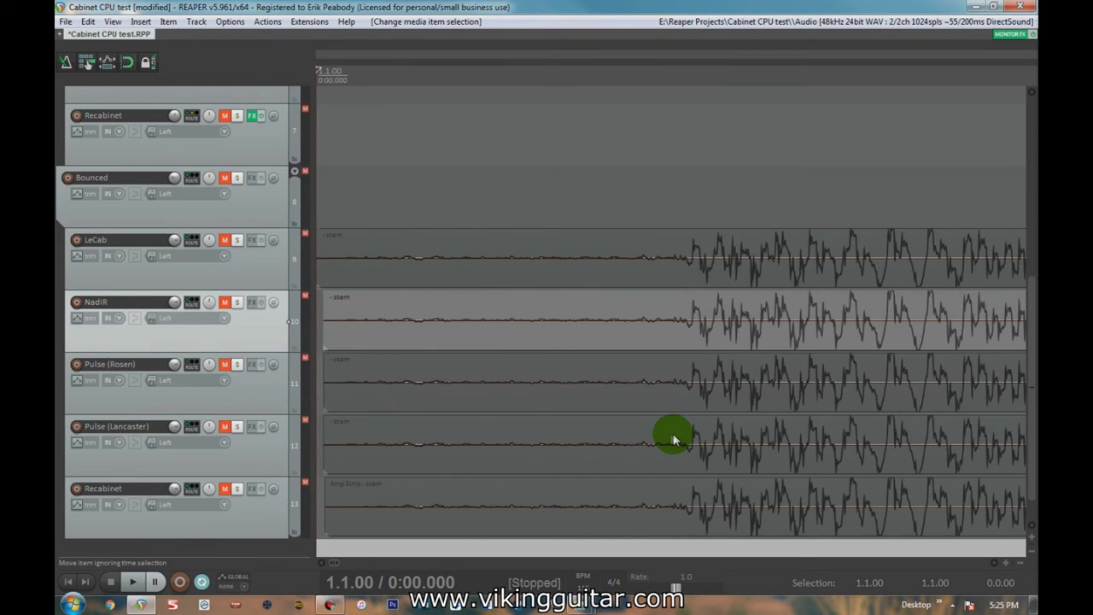
Zoom into the item starts and check where the Pulse (Lancaster), Pulse (Rosen) and Amp Sims stems begin.
scroll(353, 349, "up", 10)
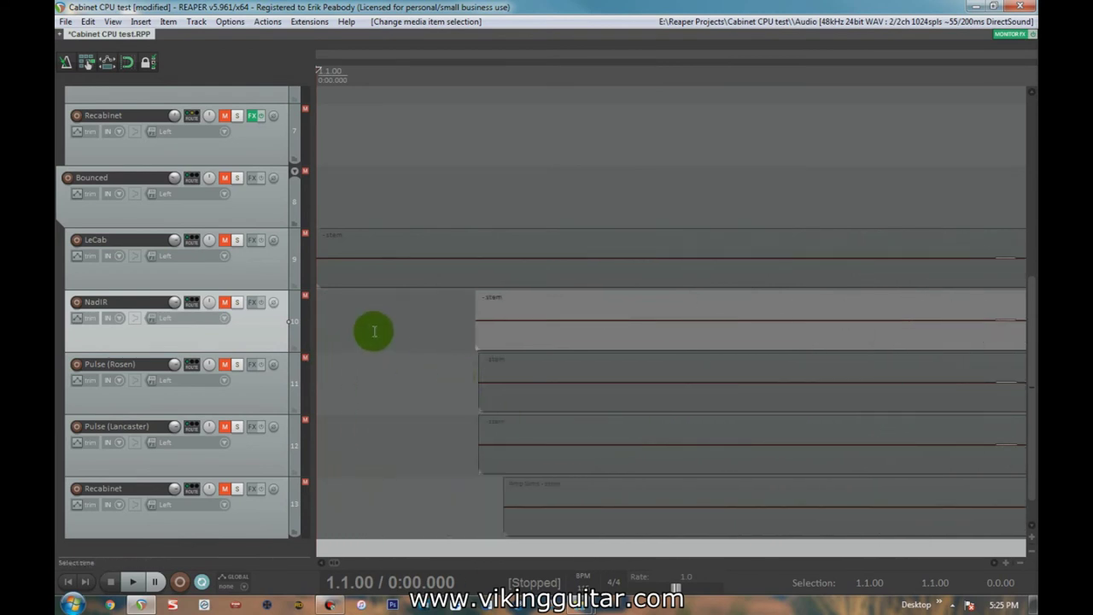
scroll(374, 331, "down", 5)
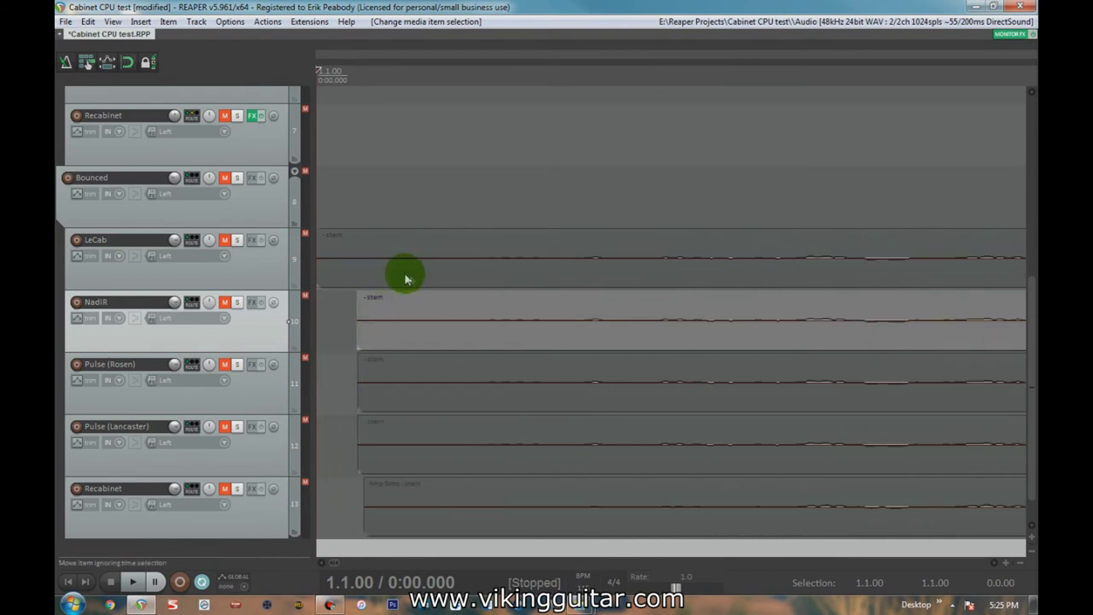
scroll(435, 324, "up", 3)
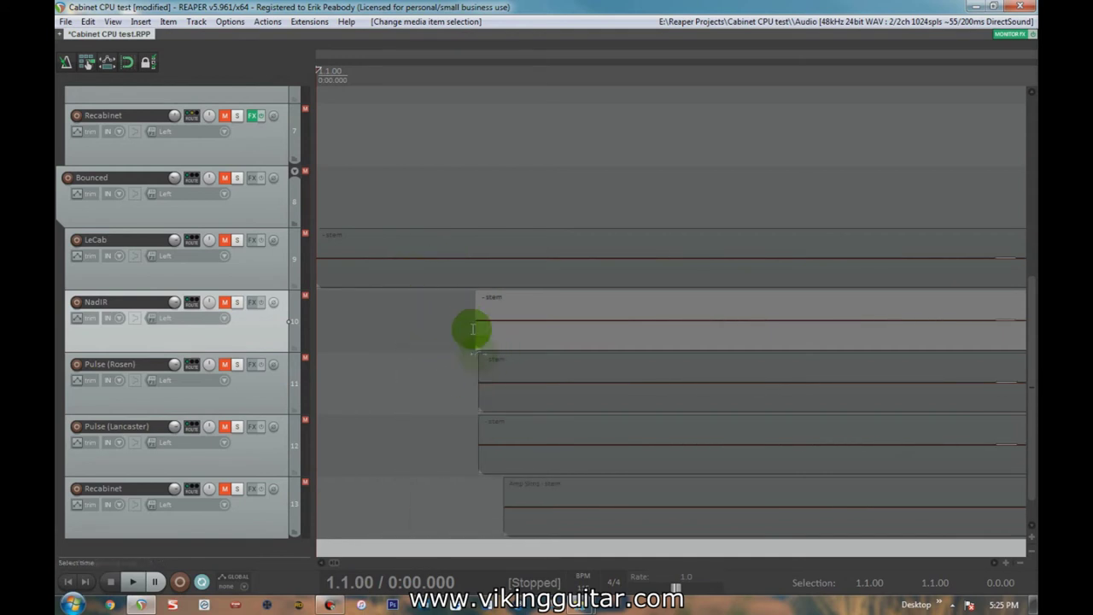
left_click(479, 432)
scroll(479, 432, "up", 4)
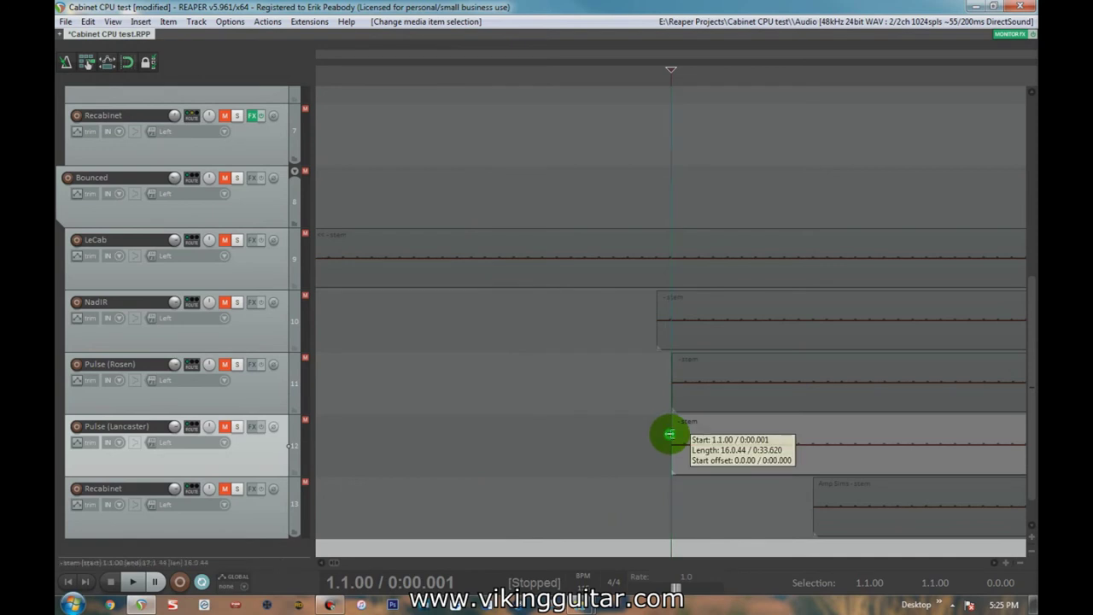
left_click(672, 407)
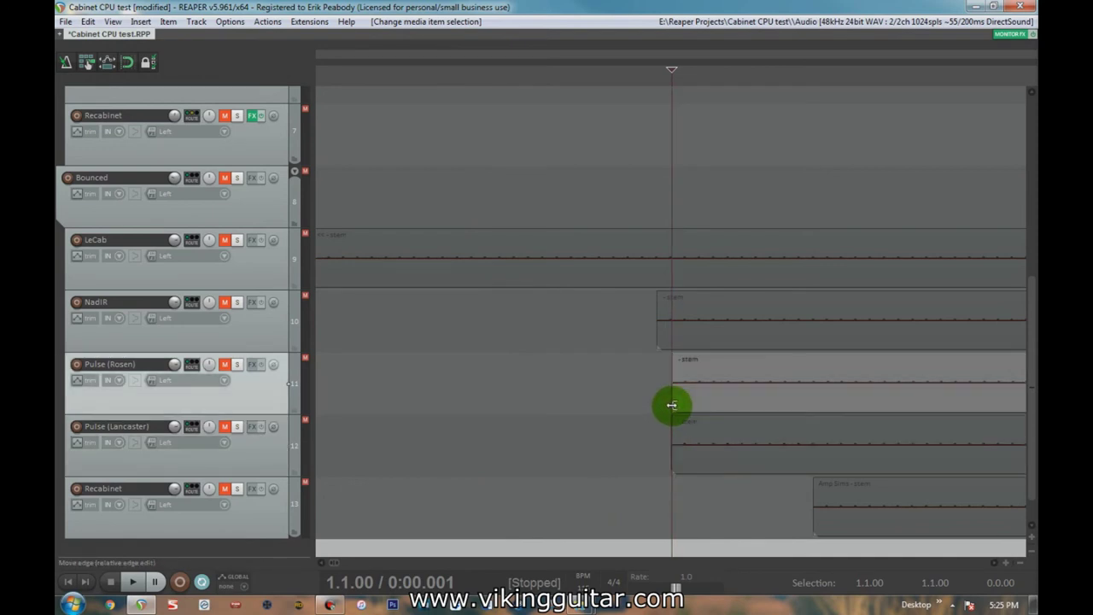
left_click(814, 494)
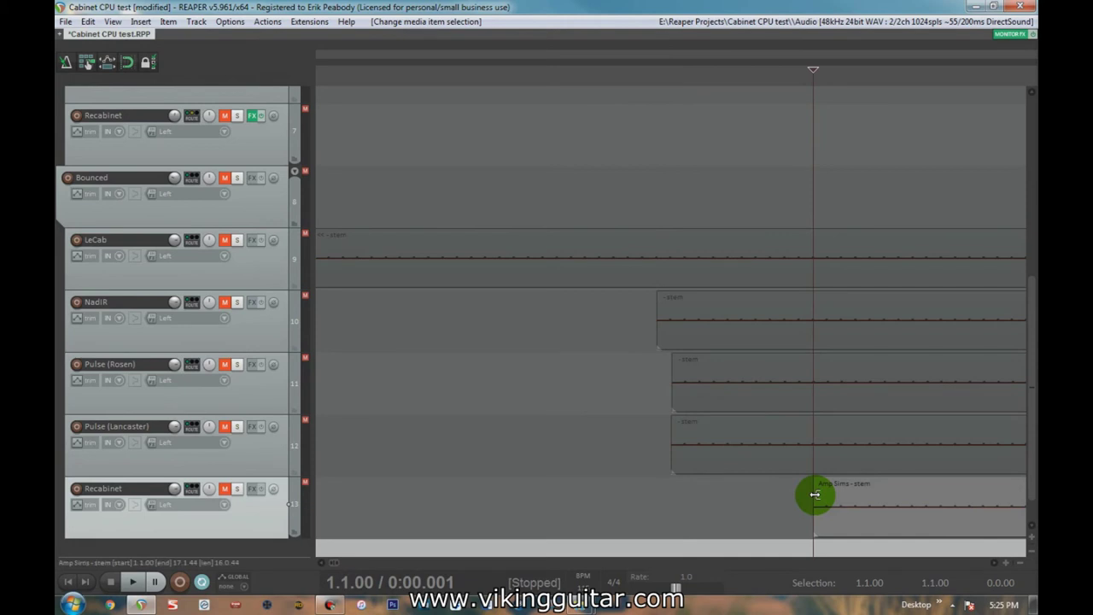
Compare the NadIR, Pulse (Rosen), Pulse (Lancaster) and Amp Sims stem starts, then return to the project start.
scroll(815, 494, "down", 8)
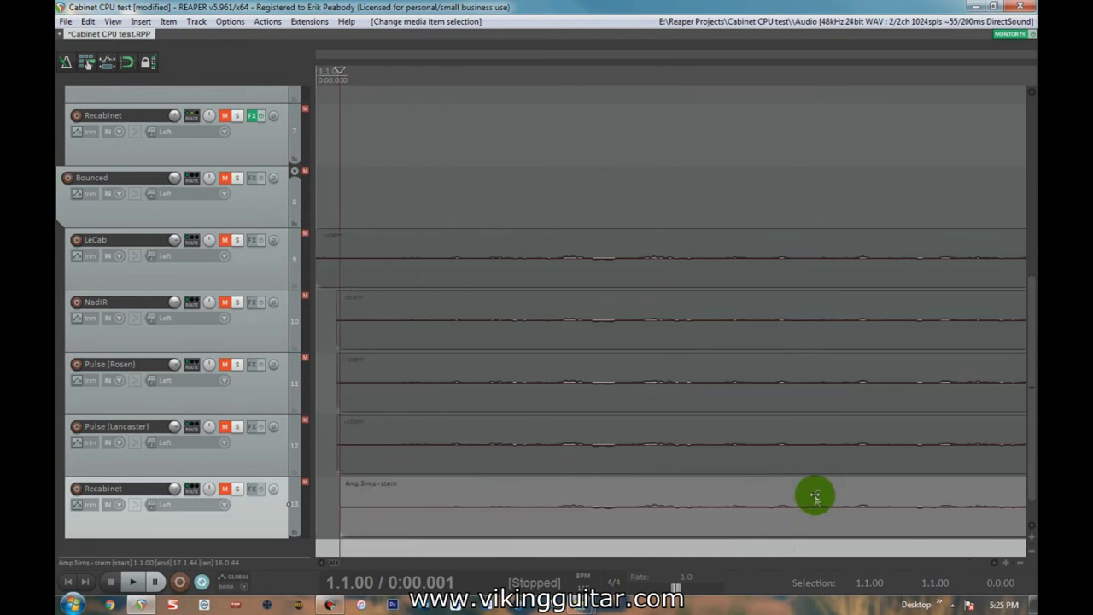
scroll(814, 494, "up", 8)
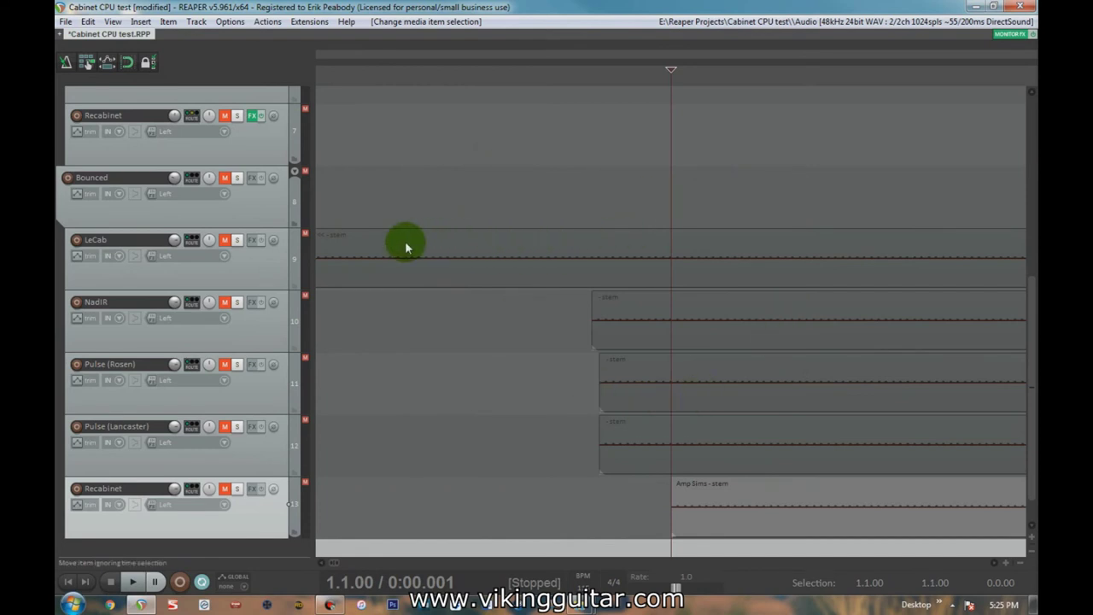
left_click(639, 299)
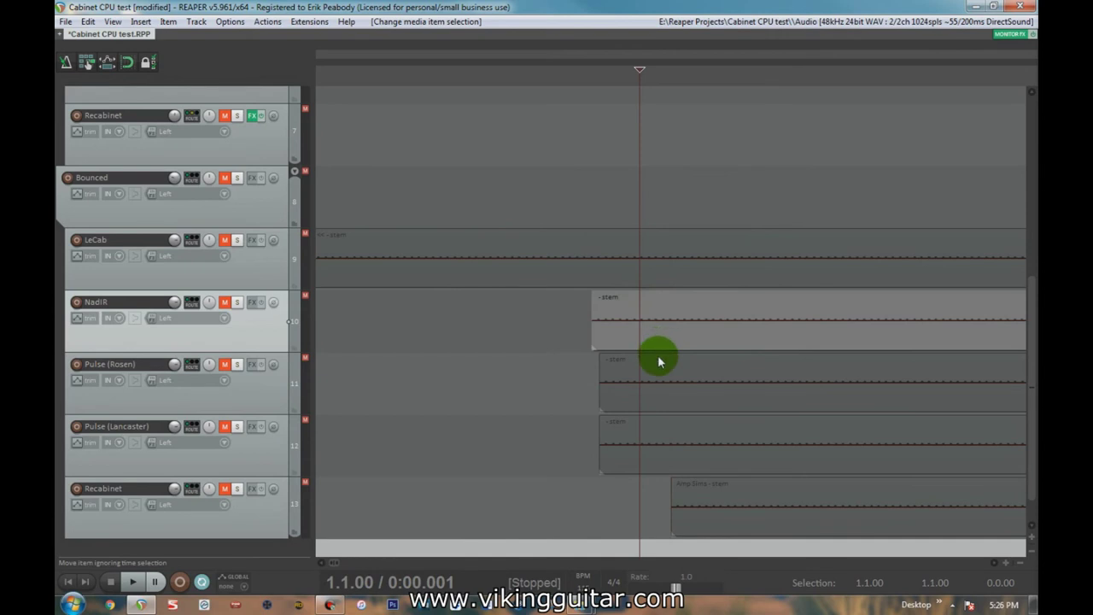
left_click(658, 362)
left_click(658, 440)
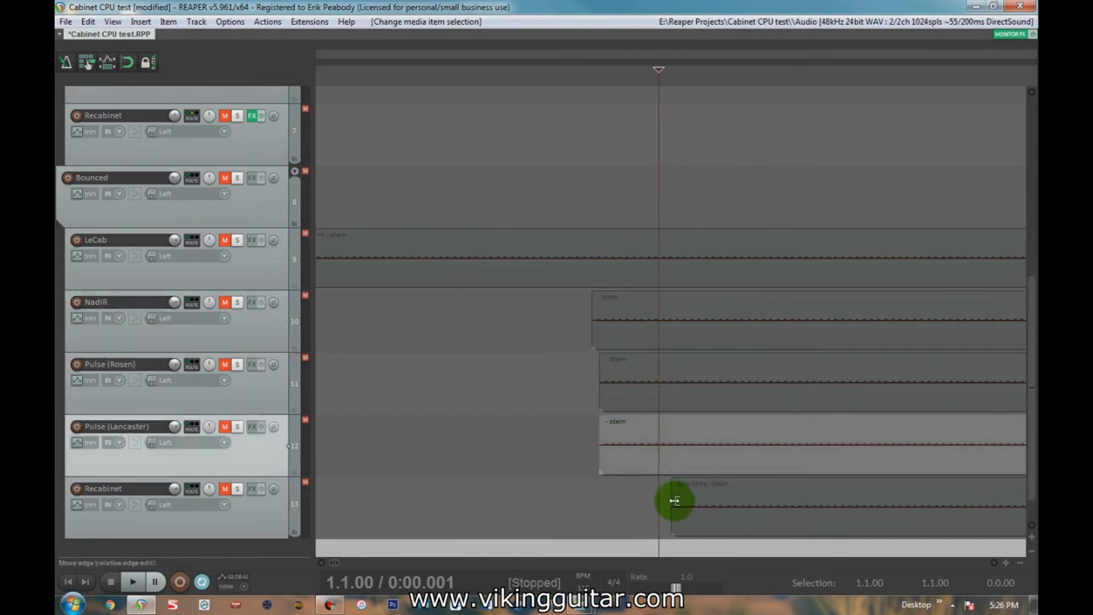
left_click(674, 501)
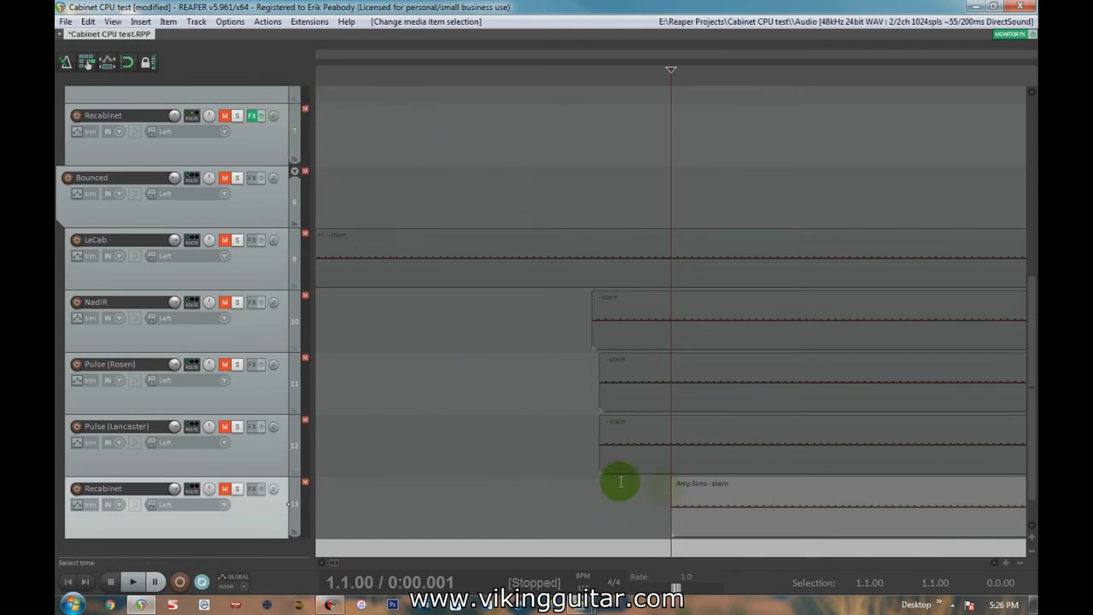
key("Home")
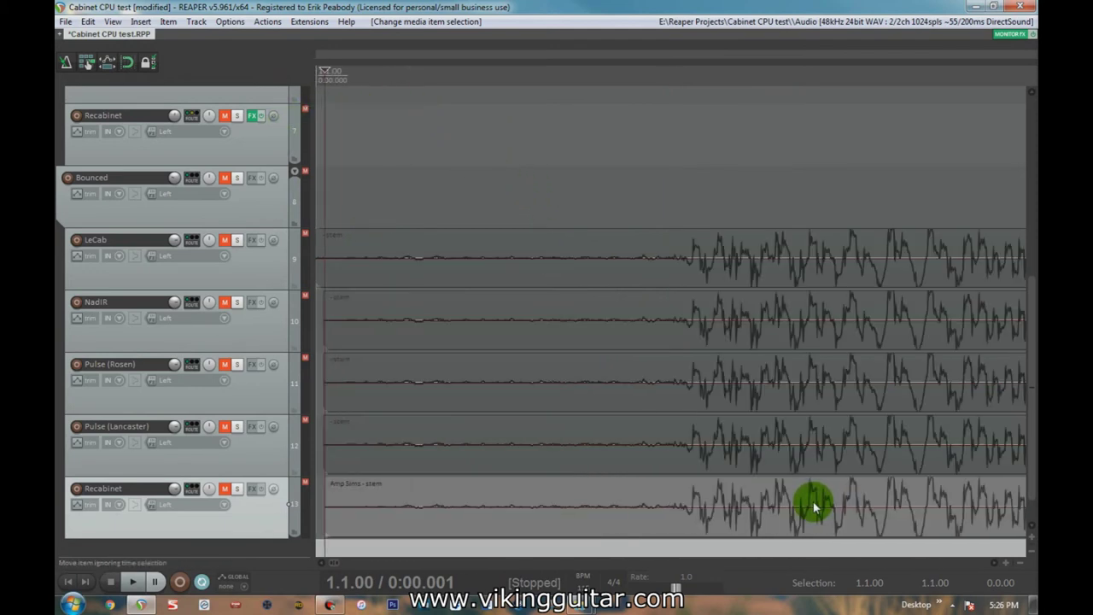
left_click(756, 515)
scroll(752, 518, "up", 5)
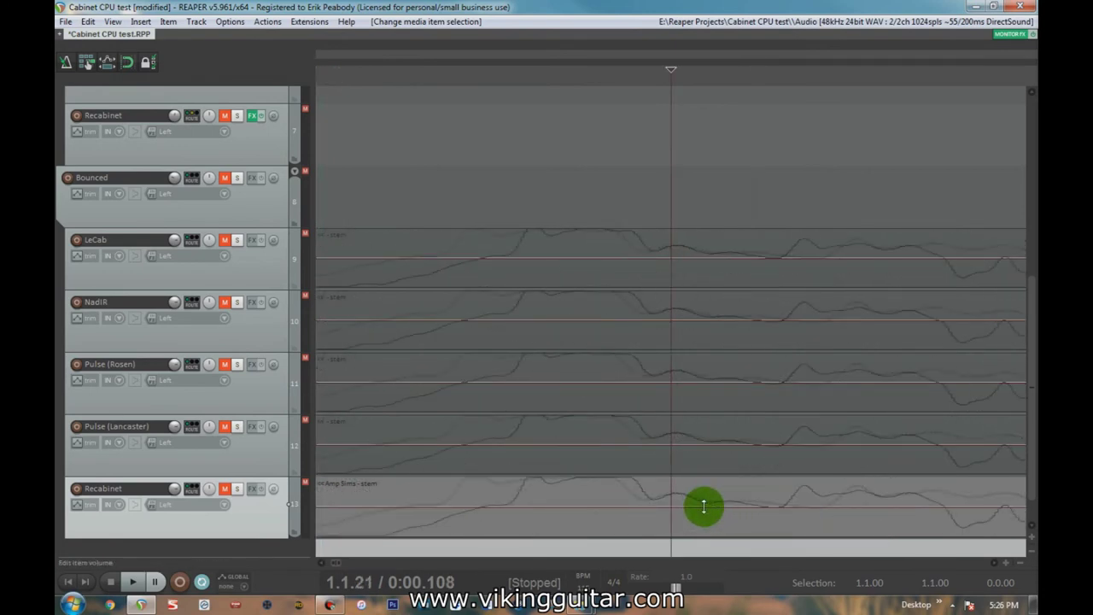
scroll(697, 511, "up", 3)
scroll(805, 513, "down", 6)
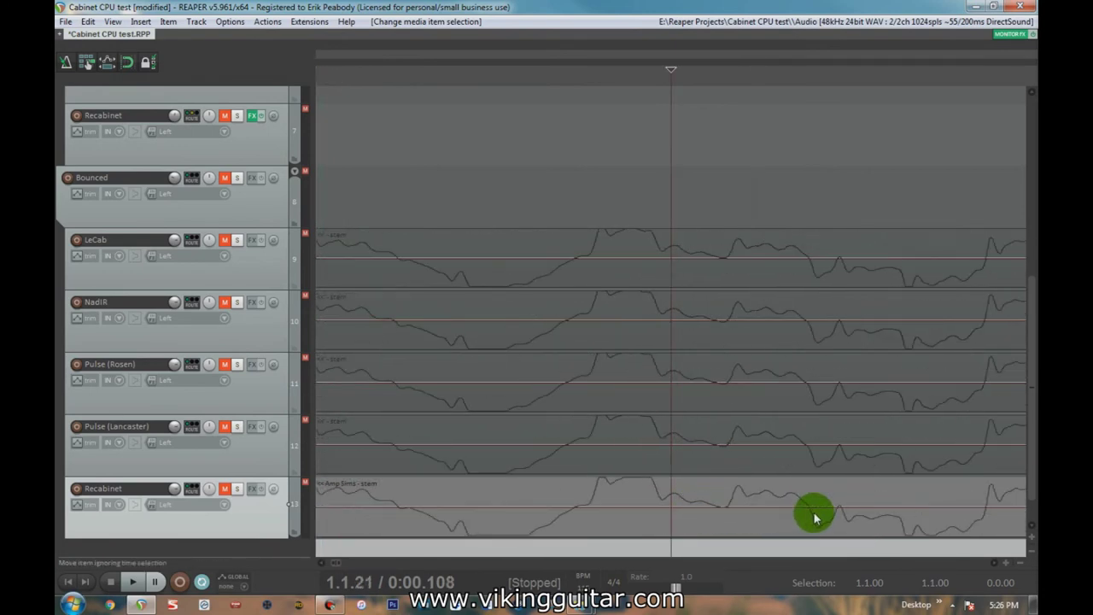
left_click(989, 494)
scroll(922, 502, "up", 5)
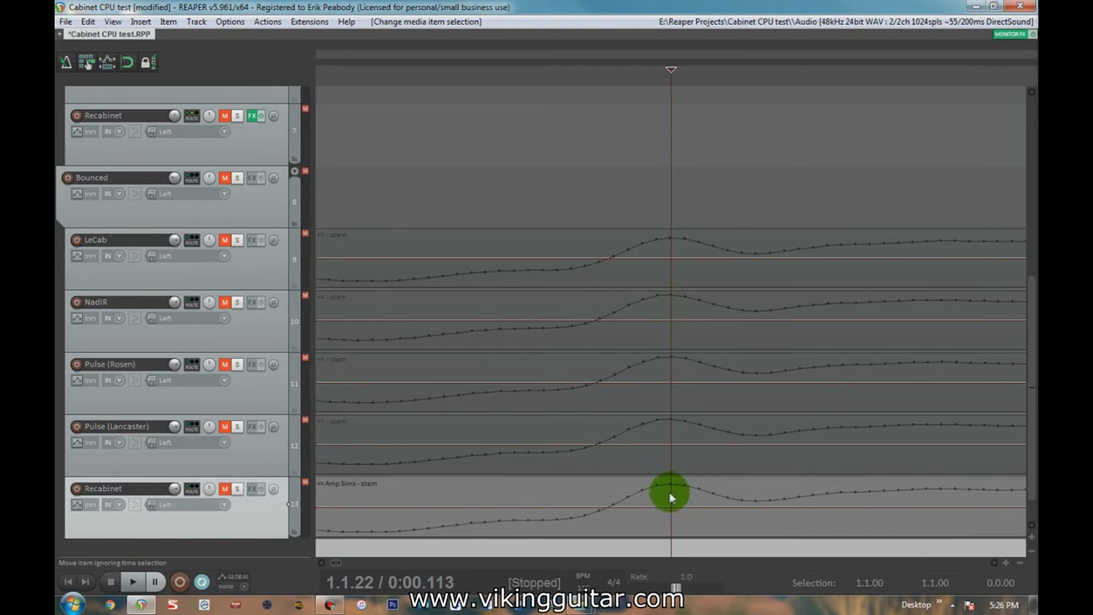
scroll(636, 502, "down", 10)
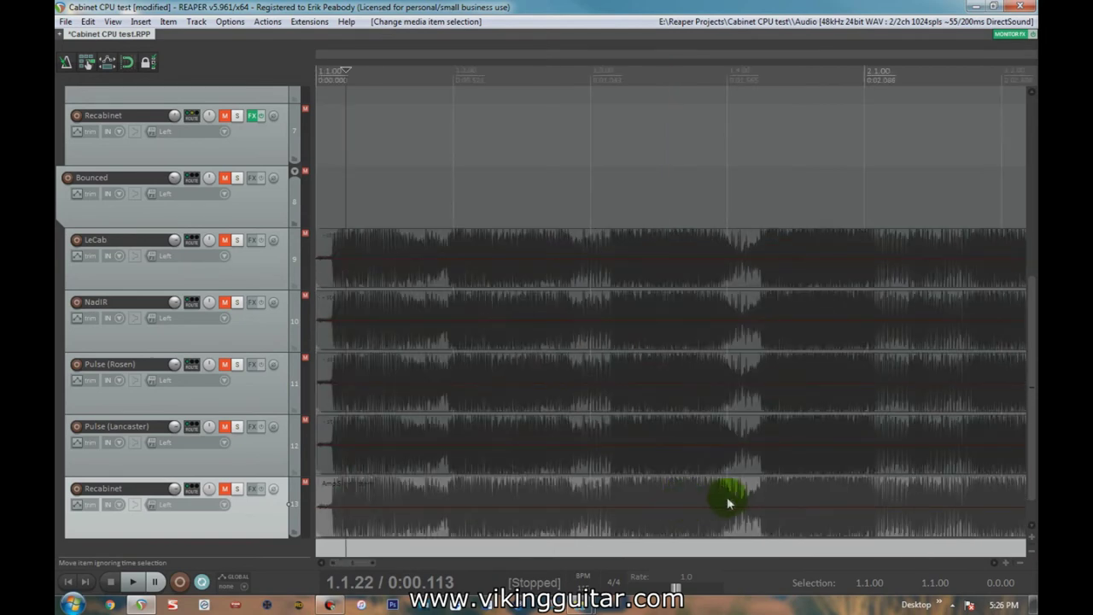
left_click_drag(739, 491, 472, 437)
left_click(357, 381)
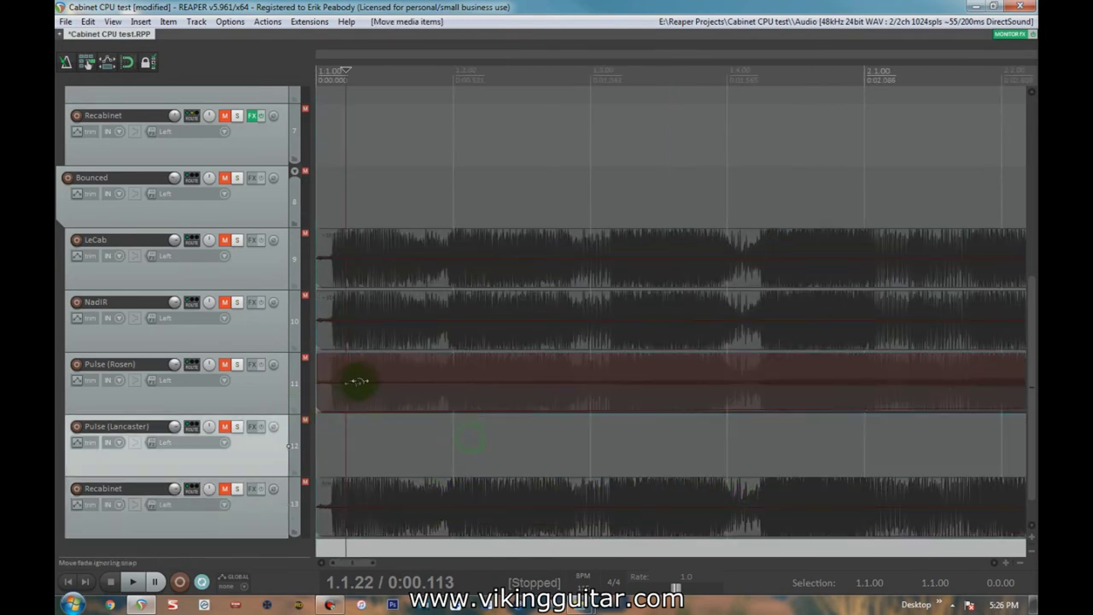
left_click_drag(387, 378, 305, 236)
scroll(647, 378, "up", 5)
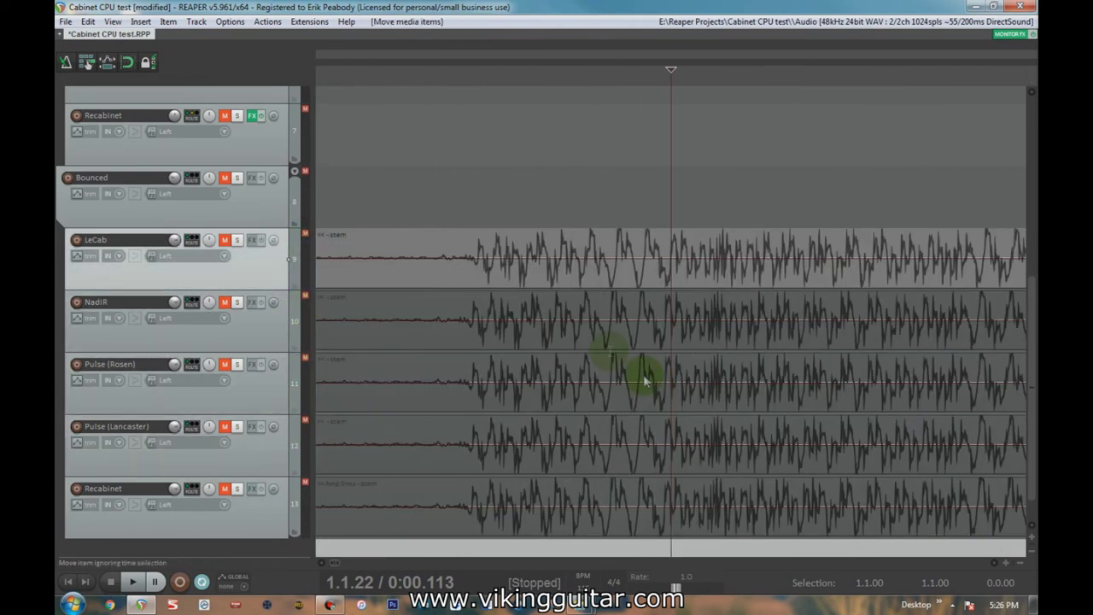
scroll(666, 397, "up", 4)
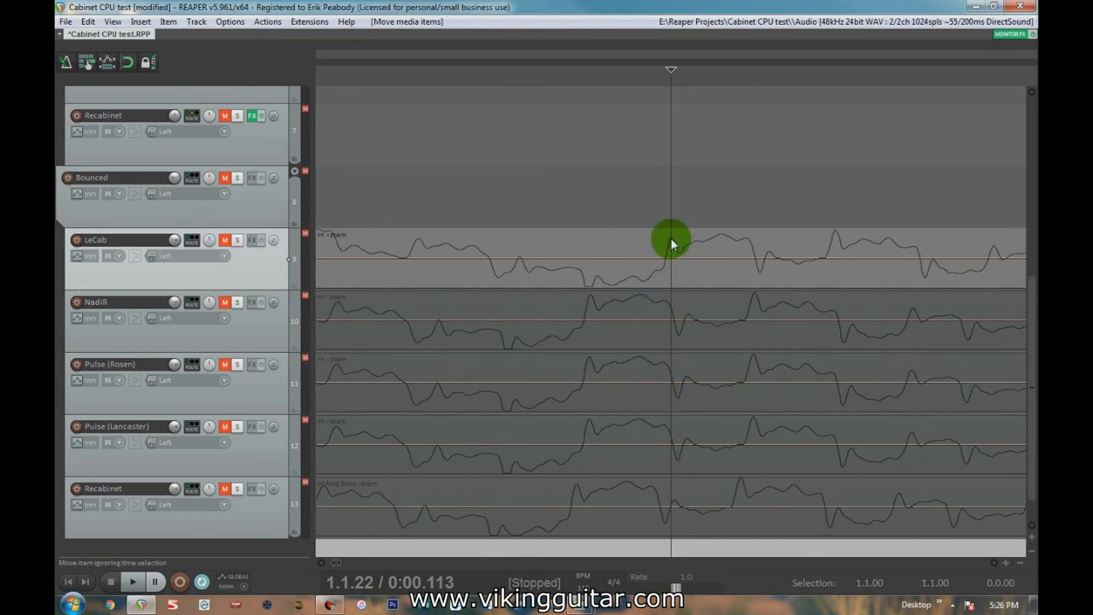
scroll(672, 245, "up", 2)
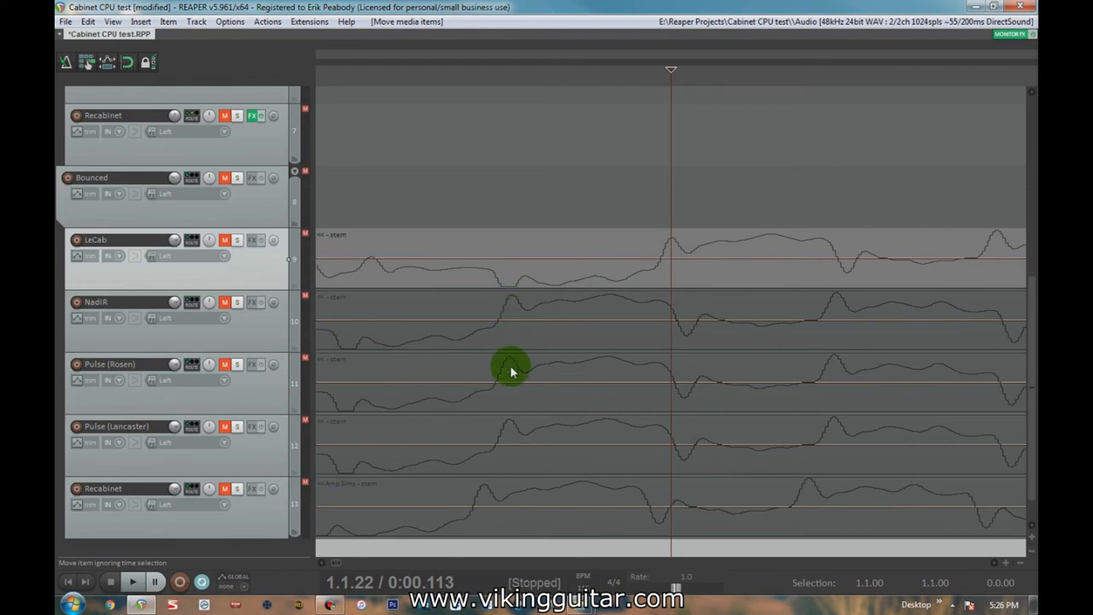
scroll(508, 367, "up", 2)
left_click(441, 367)
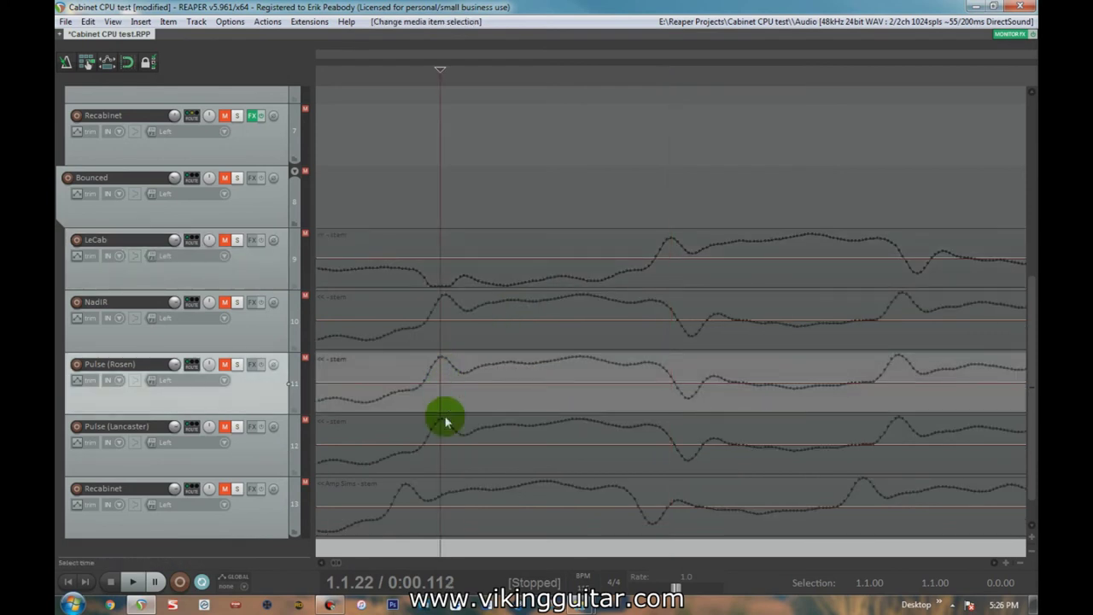
left_click(403, 493)
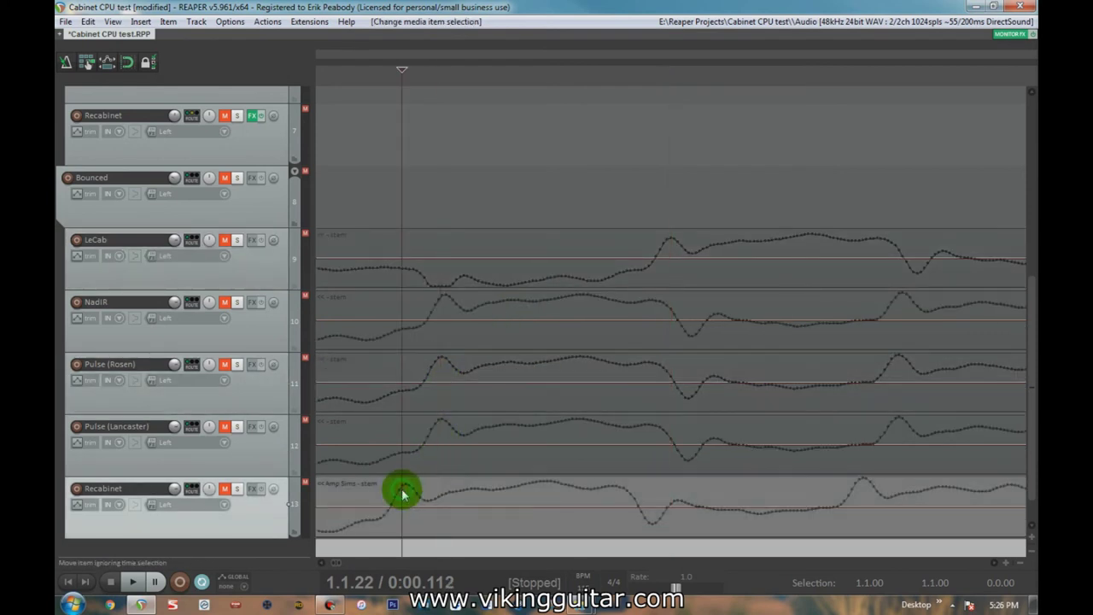
scroll(512, 493, "down", 5)
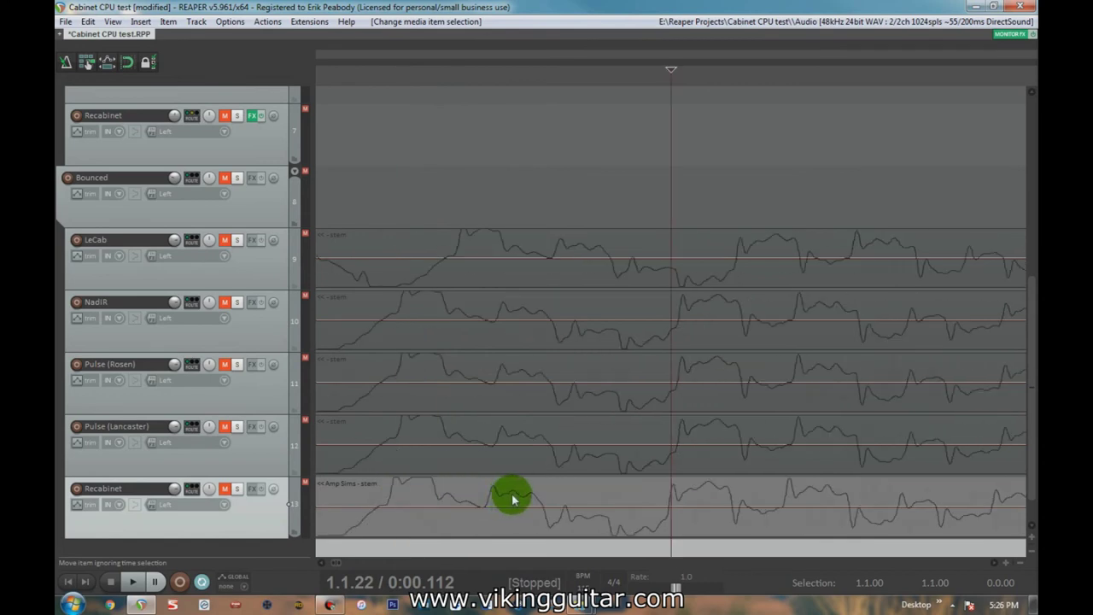
scroll(525, 502, "up", 5)
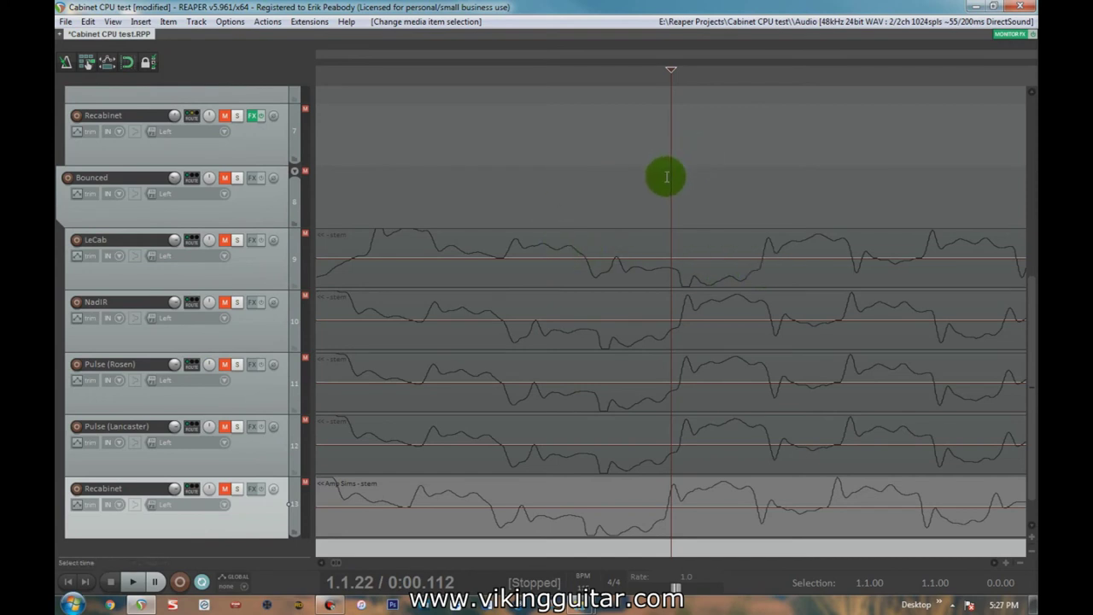
scroll(664, 183, "up", 4)
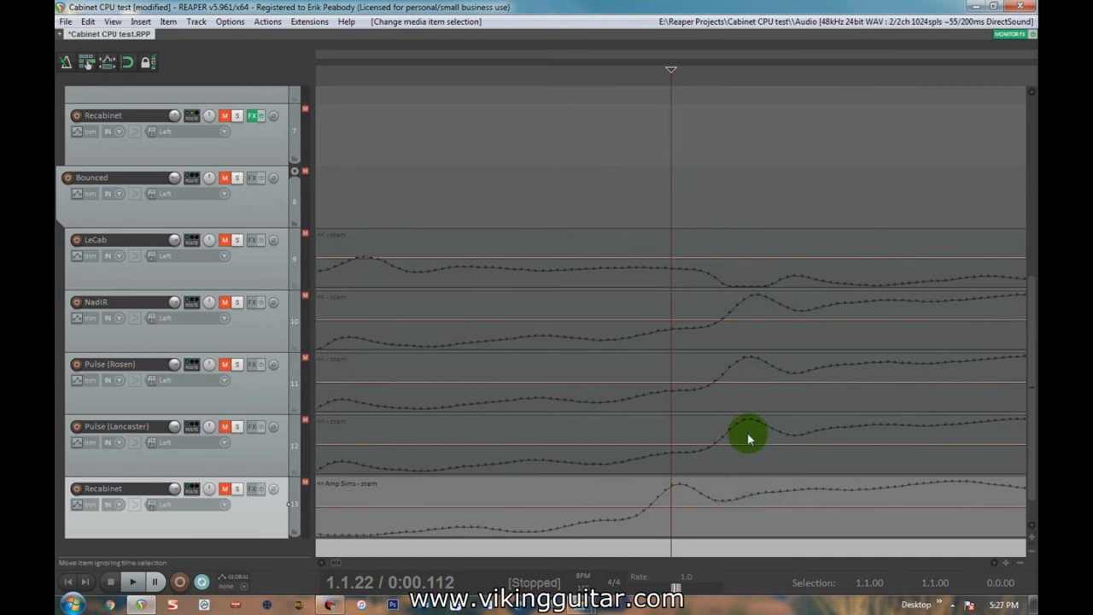
scroll(749, 436, "down", 10)
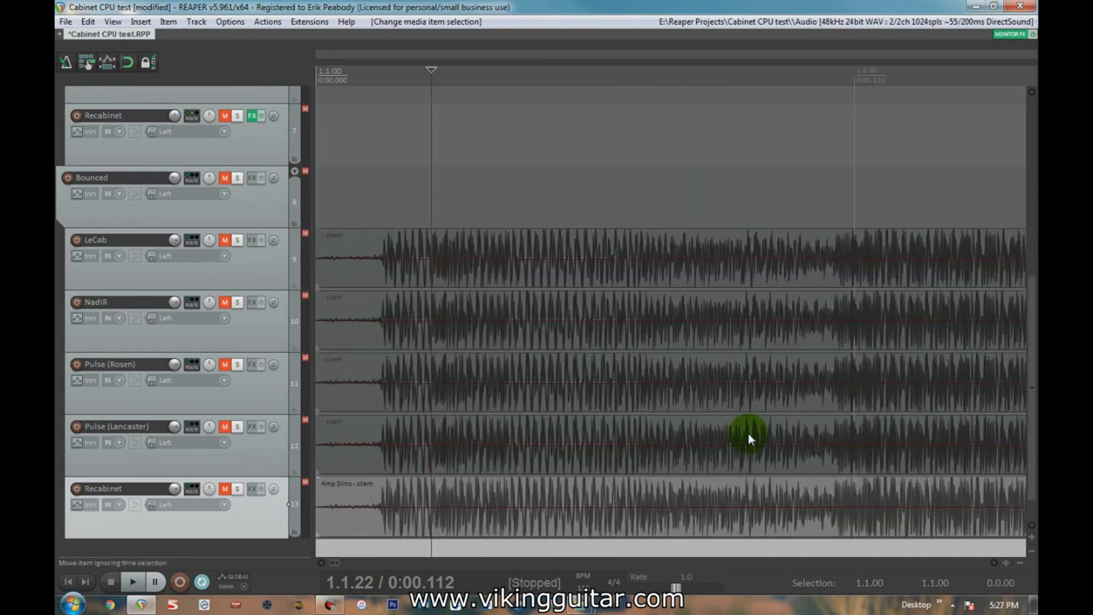
Expand the Amp Sims folder and show LeCab's FX with LeCab 2 loading 2off-preshigh.wav.
scroll(748, 432, "down", 5)
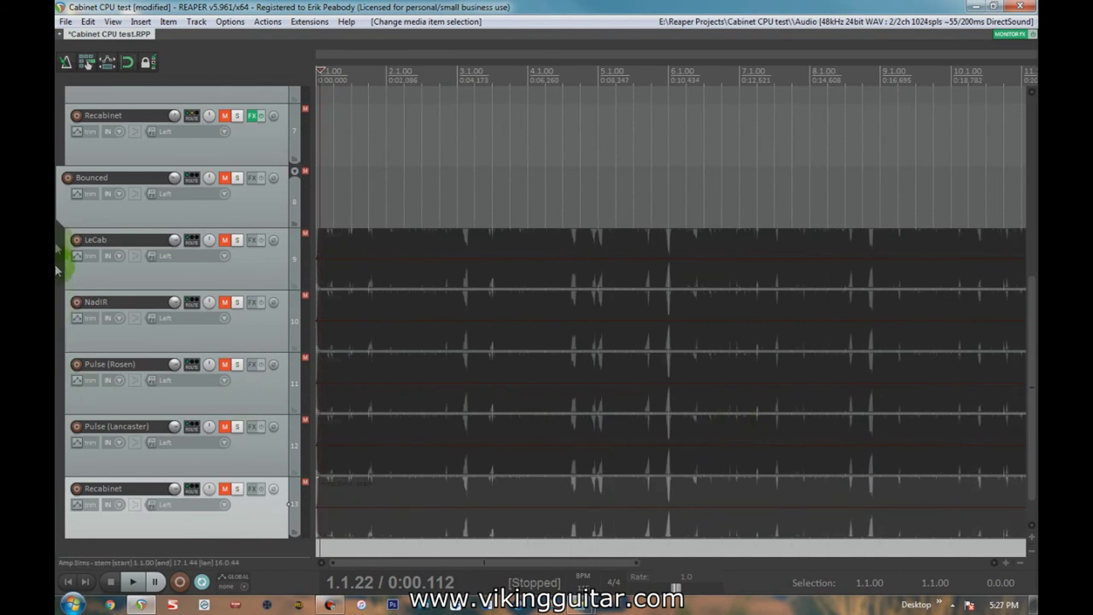
scroll(55, 336, "up", 3)
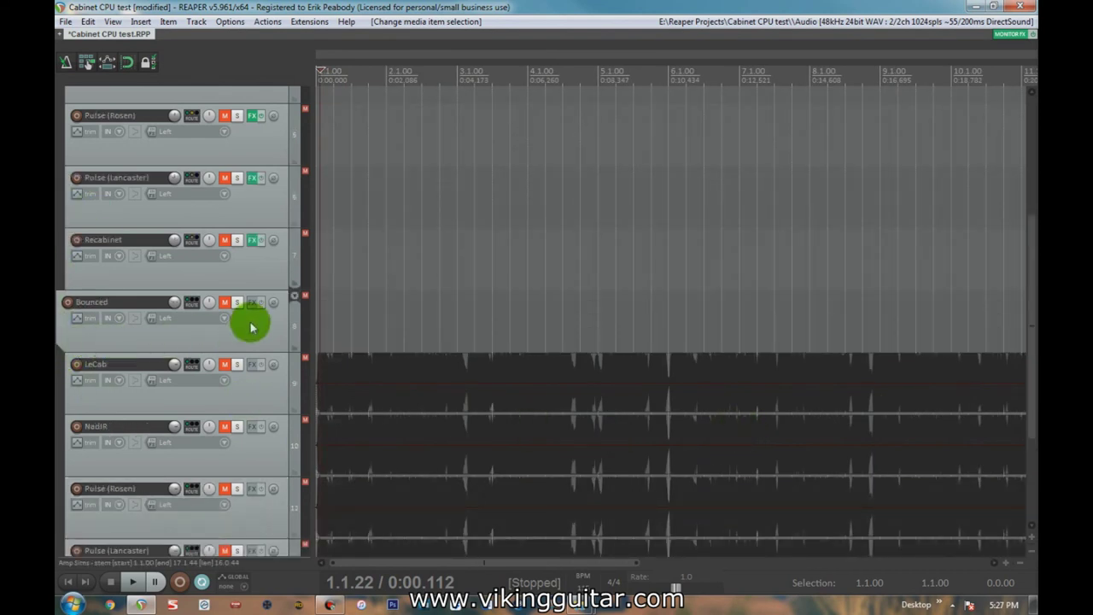
left_click(296, 348)
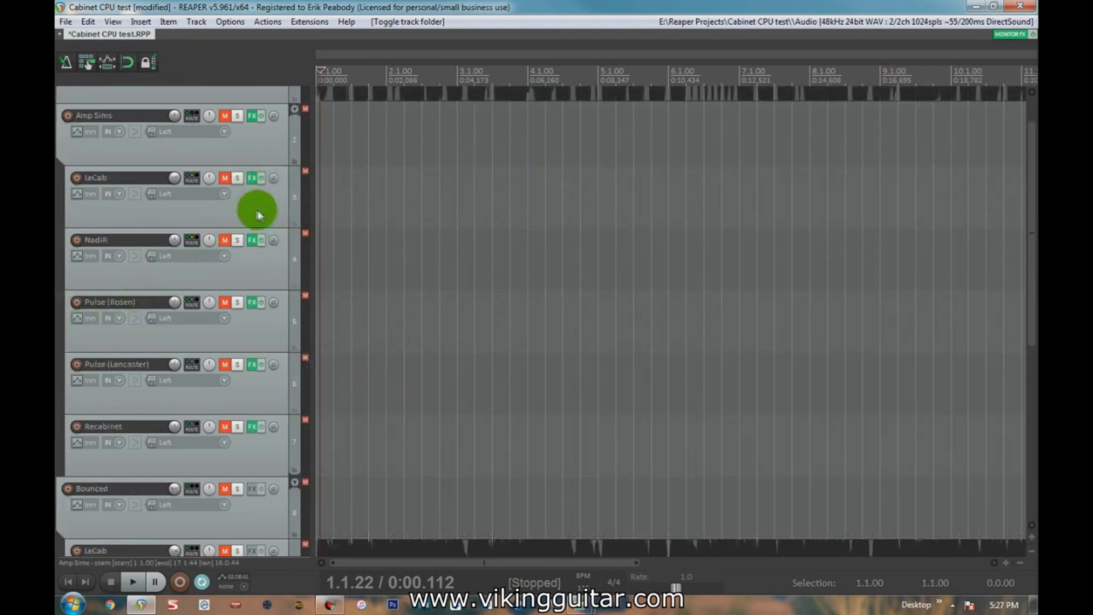
left_click(251, 178)
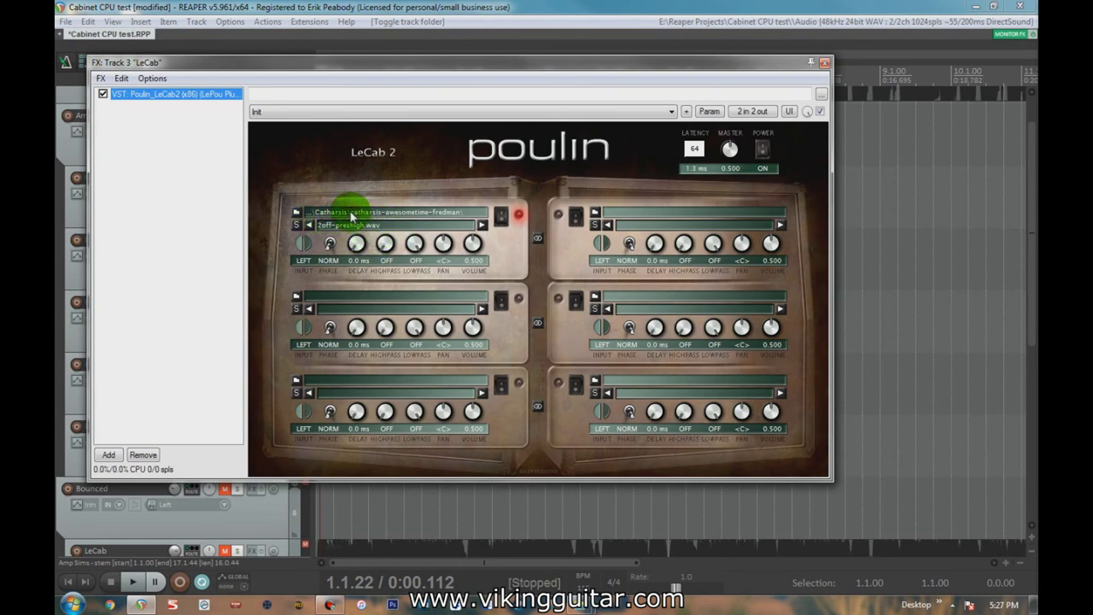
Check the folder path of LeCab's first-slot impulse without changing it.
left_click(297, 212)
left_click(288, 118)
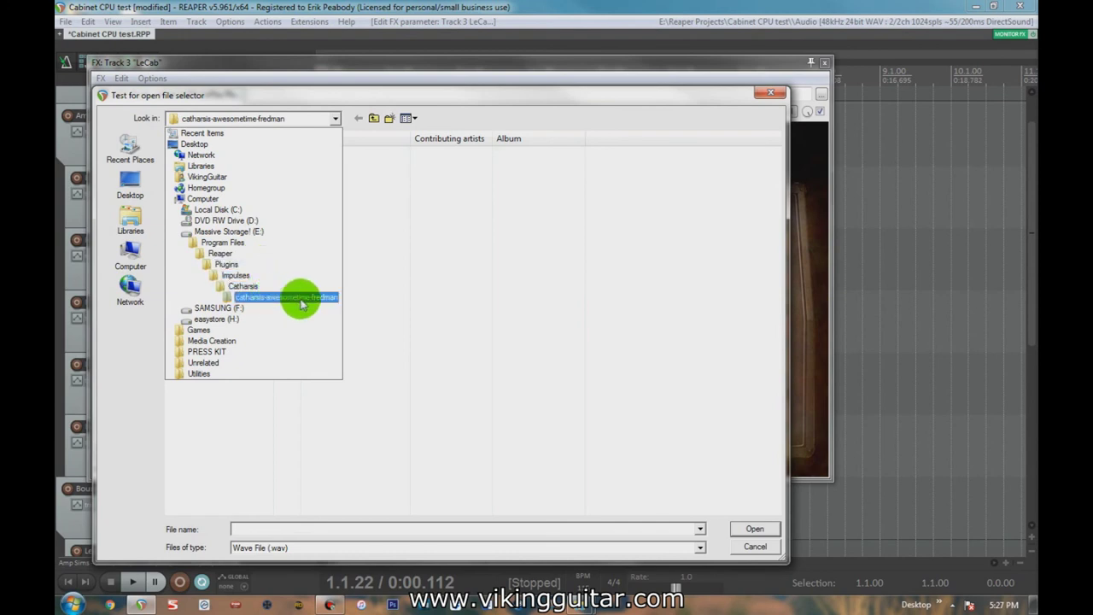
left_click(486, 373)
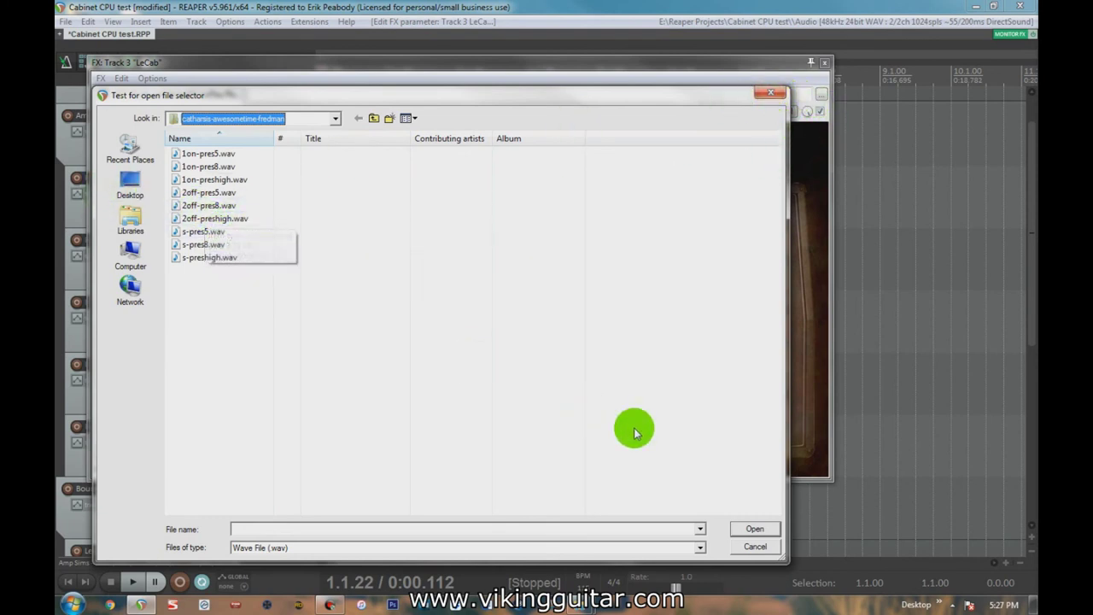
left_click(769, 92)
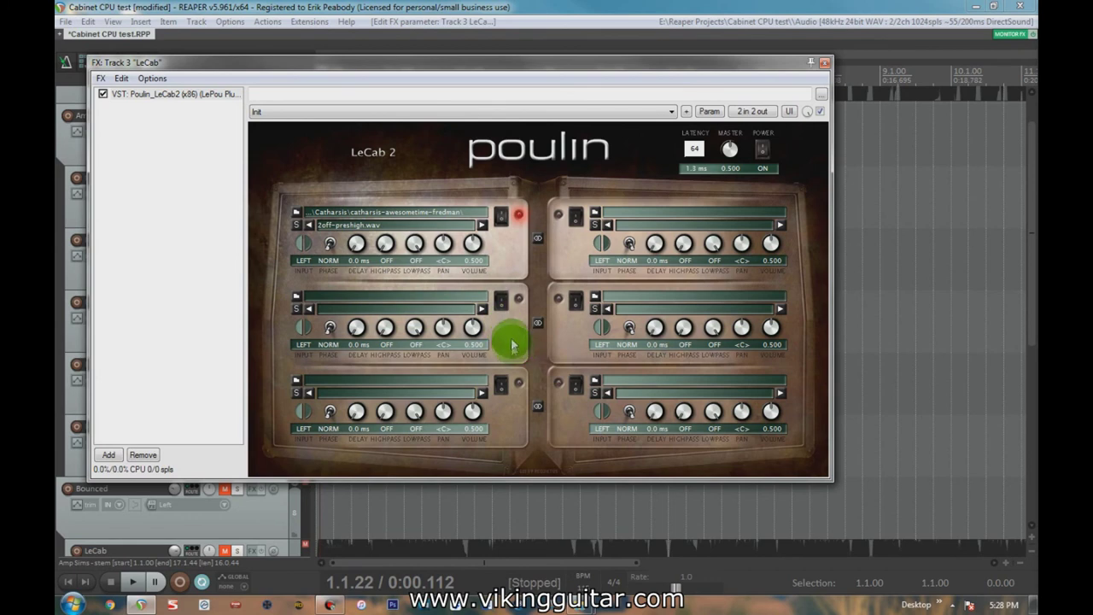
Close the LeCab FX window and select the NadIR through Recabinet tracks.
left_click(825, 62)
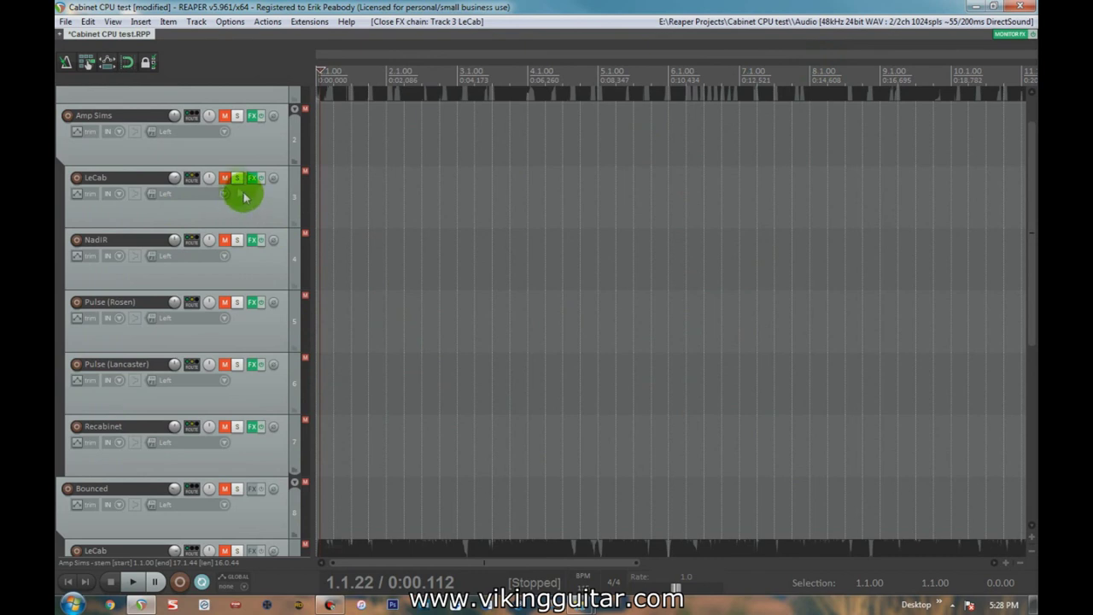
left_click(121, 220)
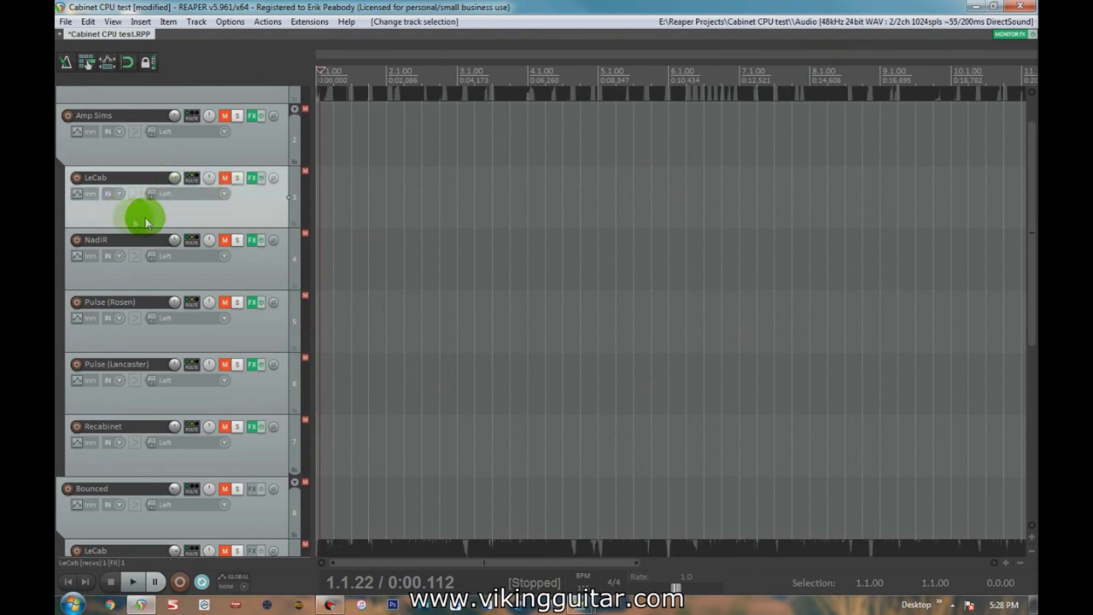
left_click(116, 250)
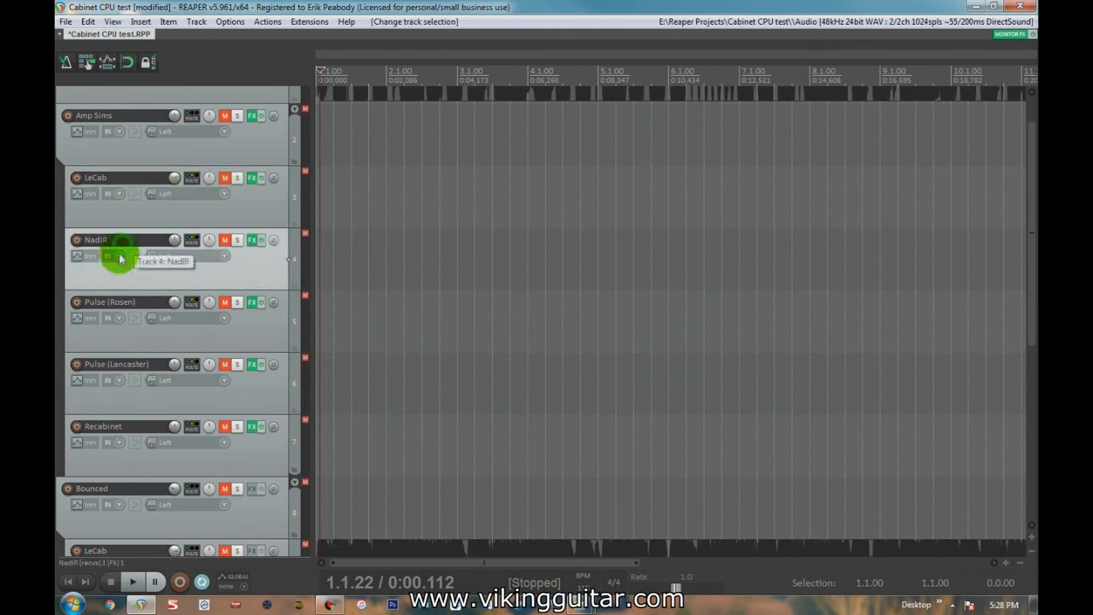
left_click(121, 426, "shift")
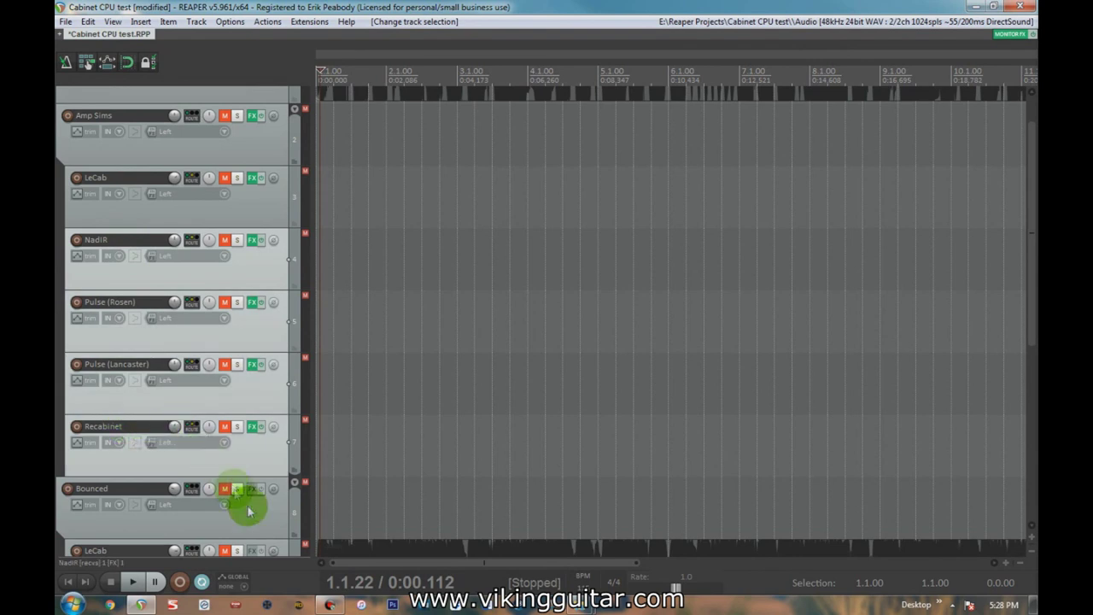
mouse_move(581, 605)
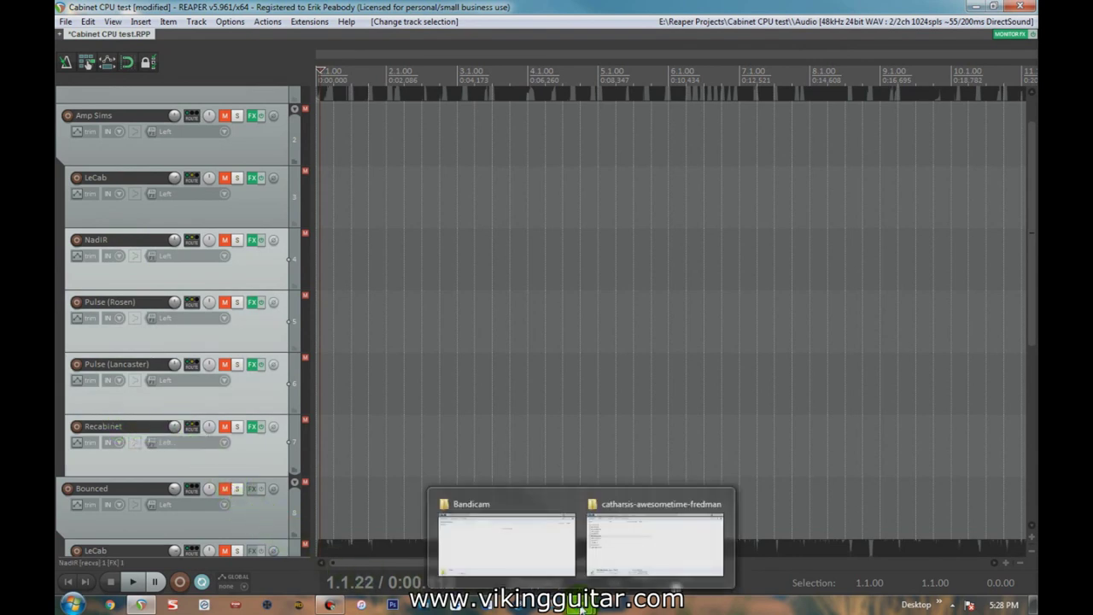
left_click(624, 559)
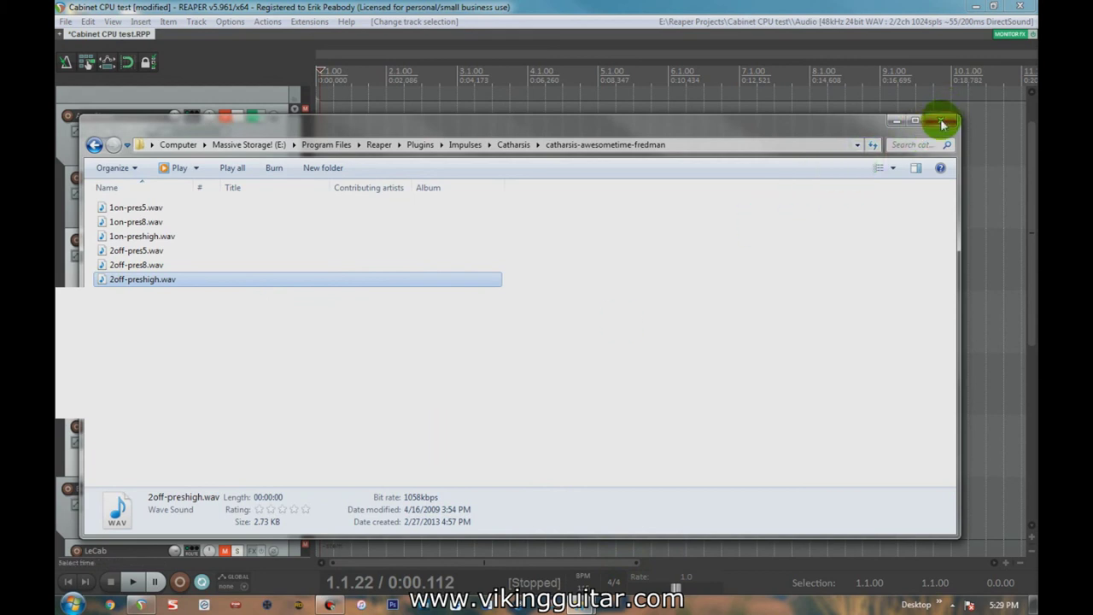
left_click(456, 7)
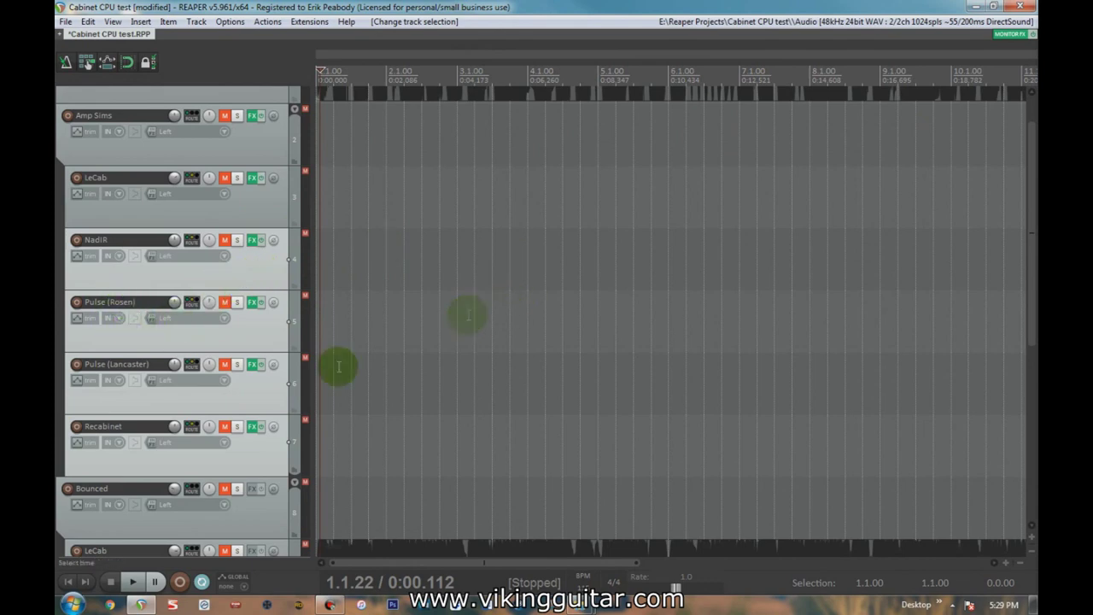
left_click(257, 400)
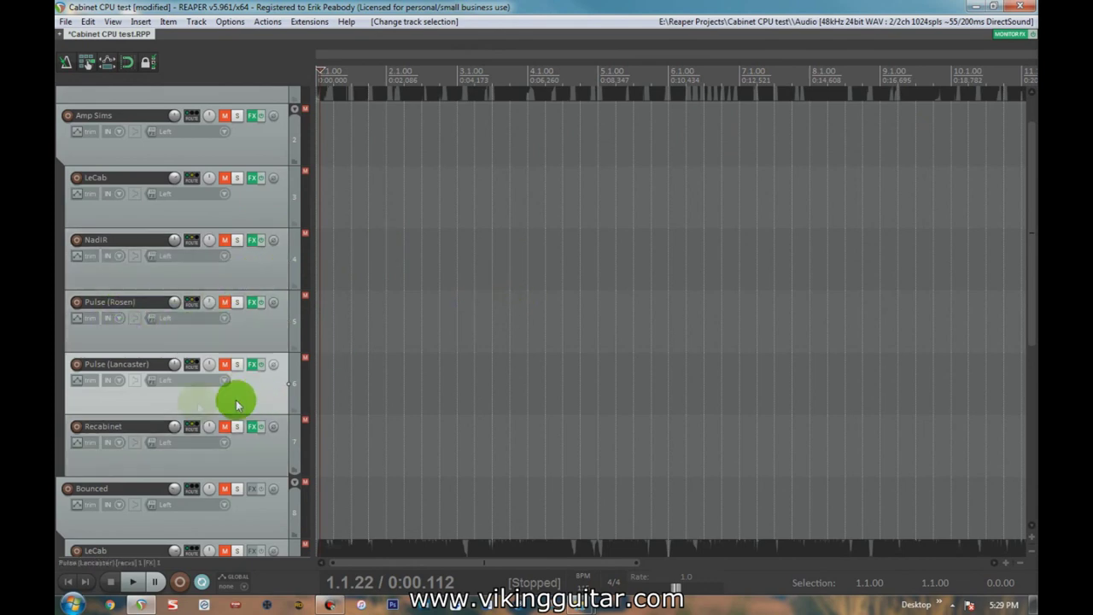
Select the LeCab, NadIR, Pulse (Rosen) and Recabinet tracks and delete them.
scroll(55, 420, "up", 2)
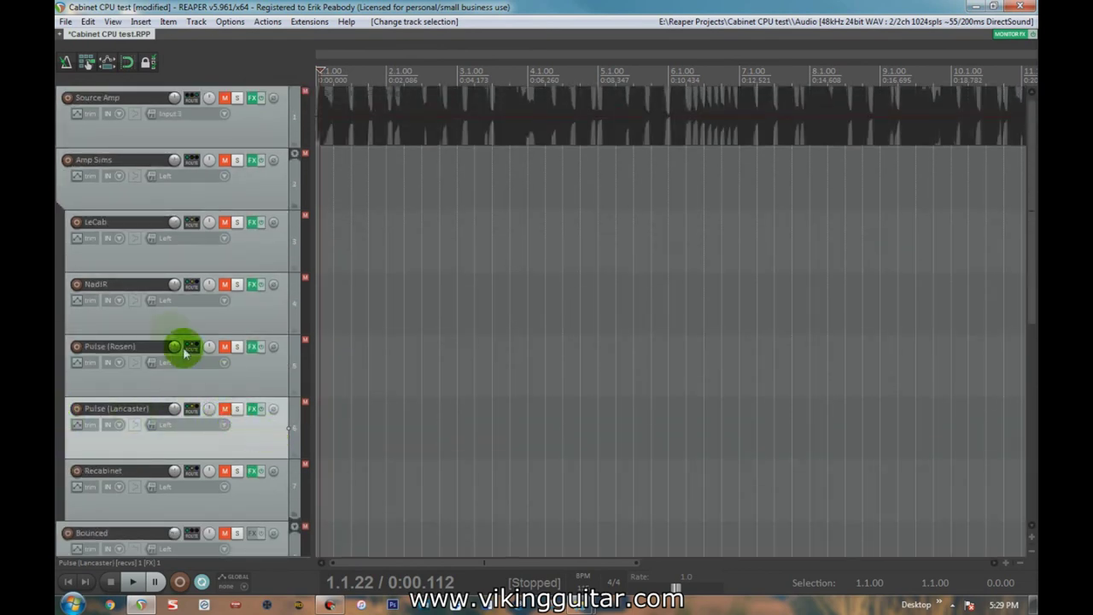
left_click(197, 263)
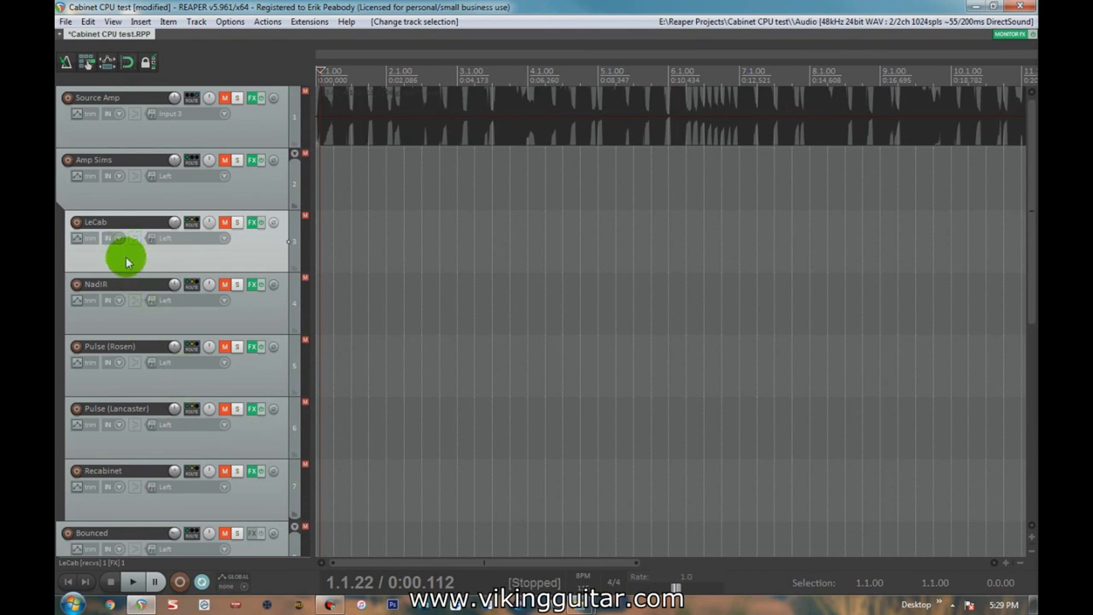
left_click(207, 444)
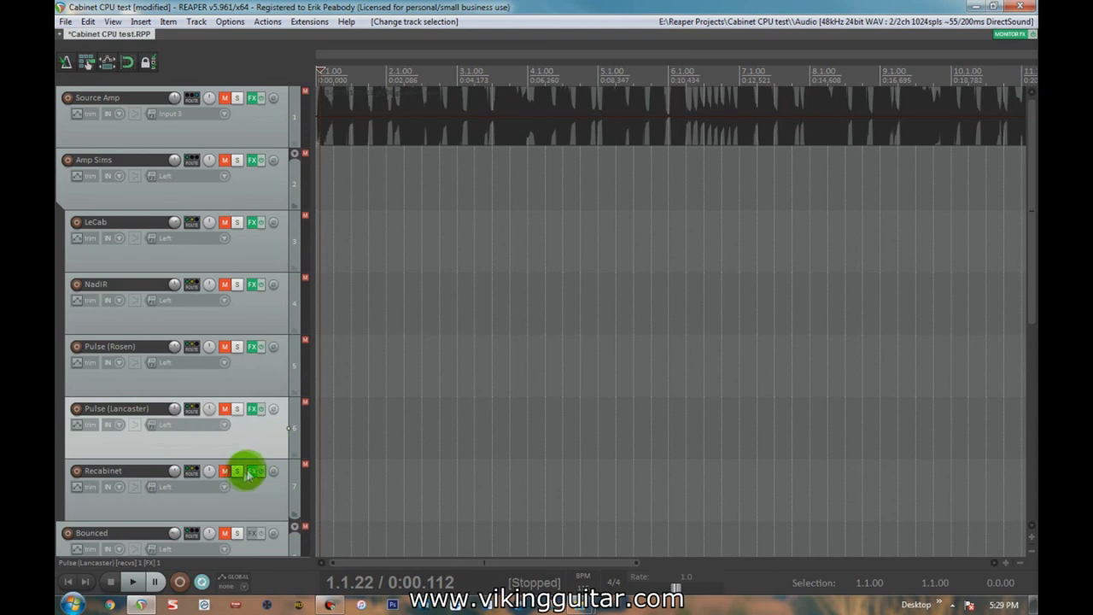
left_click(226, 501)
left_click(188, 383)
left_click(183, 320)
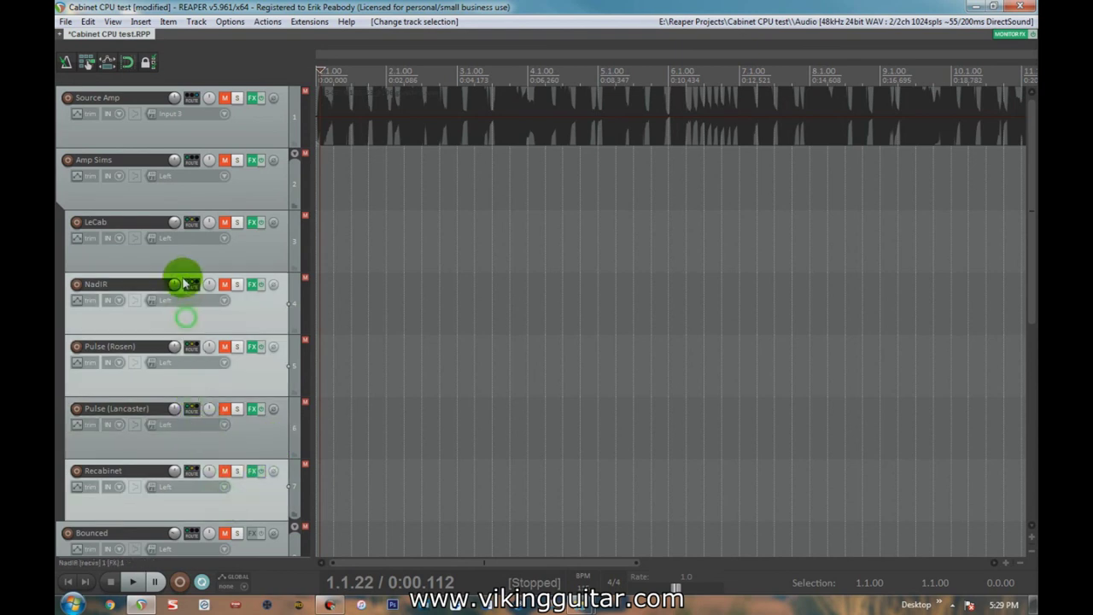
left_click(181, 264)
key("Delete")
Confirm deleting the four selected cabinet tracks.
key("Return")
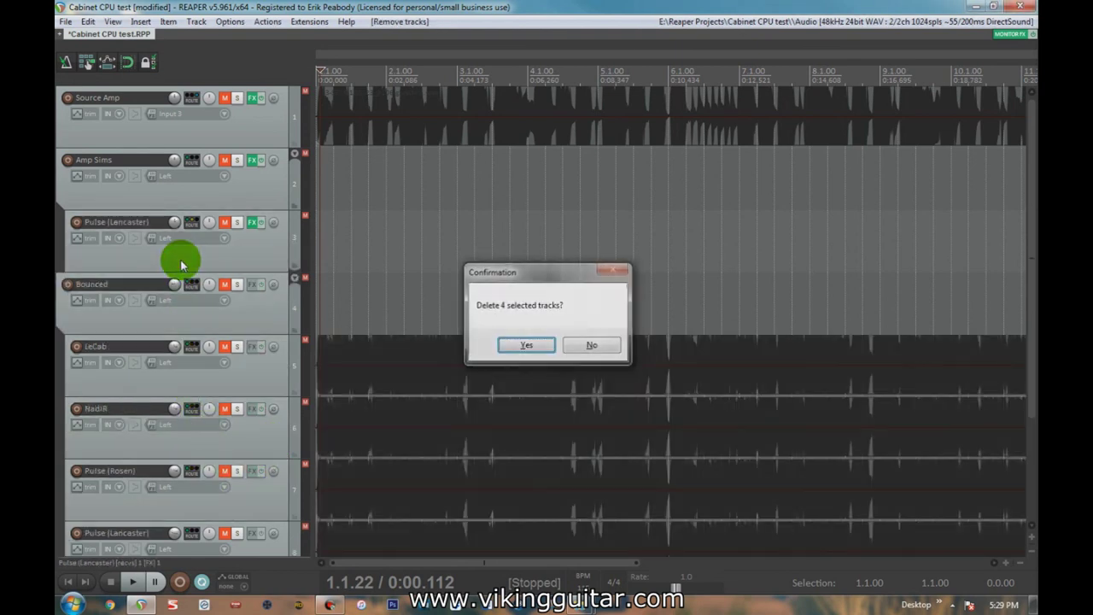